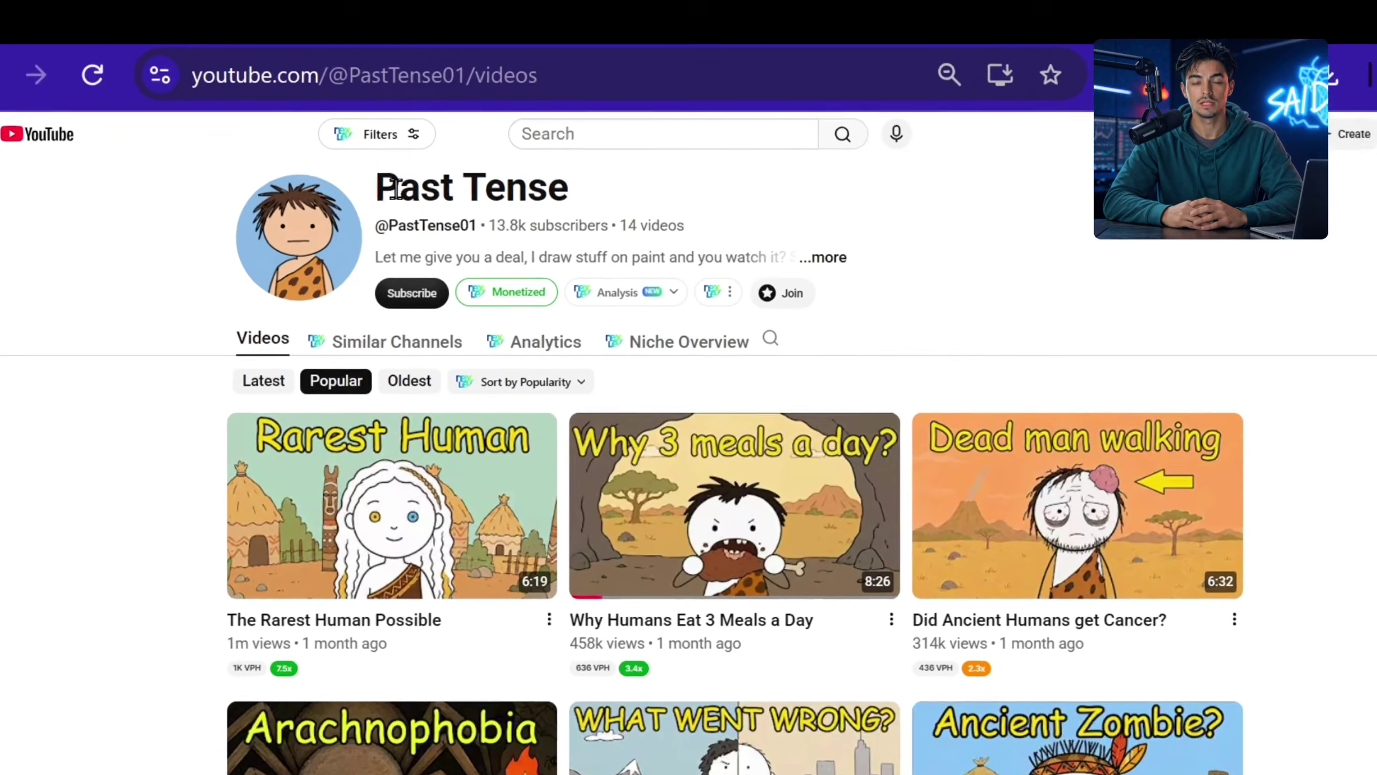
Examine the Past Tense channel's name and its videos on YouTube
drag(395, 156, 569, 167)
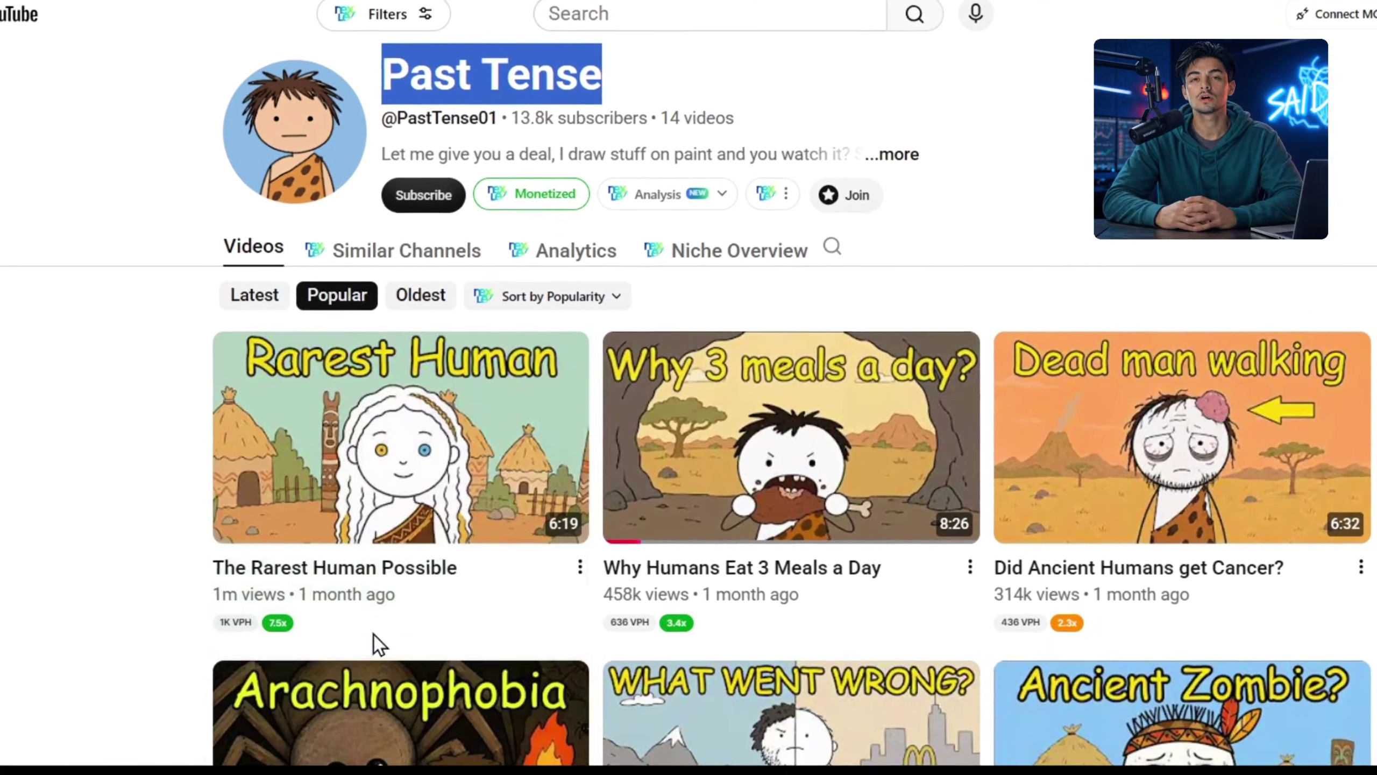
drag(512, 116, 597, 155)
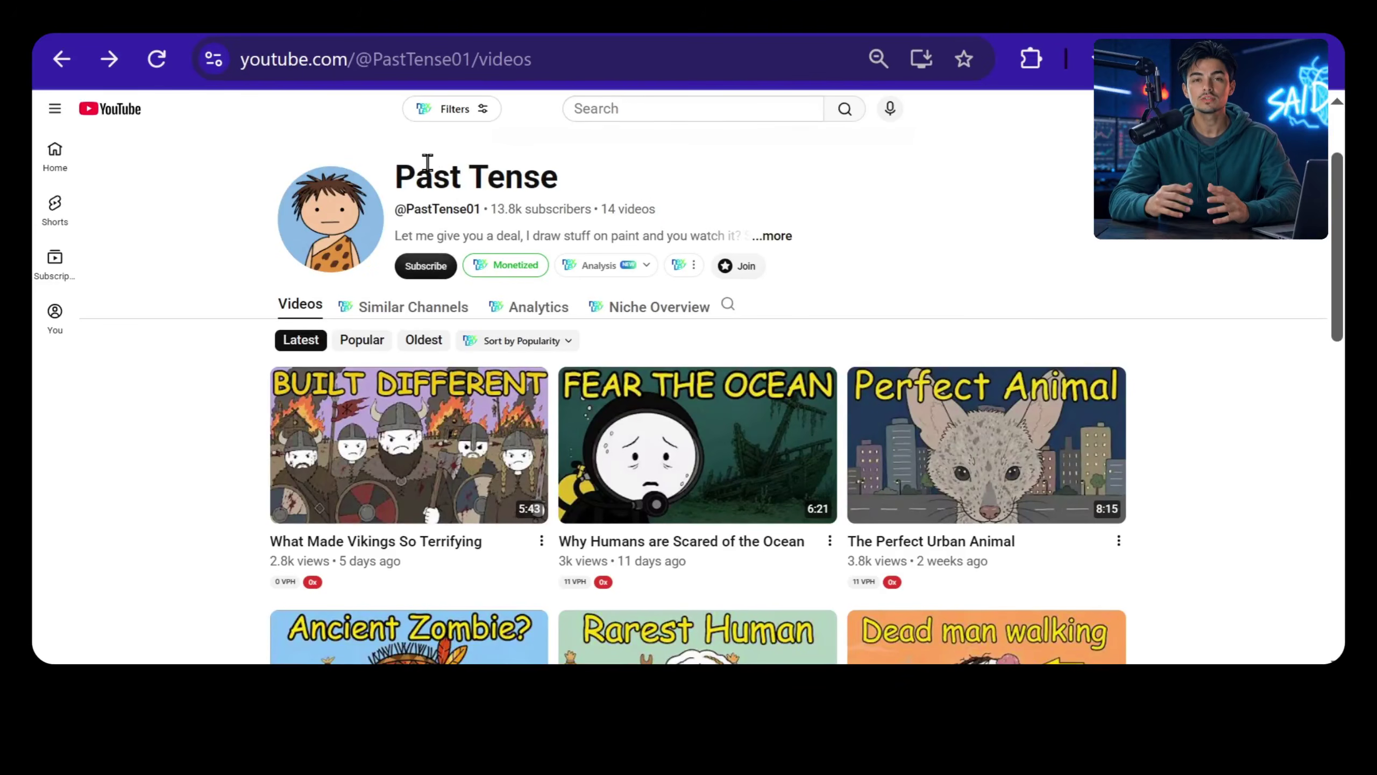
scroll(611, 314, down, 8)
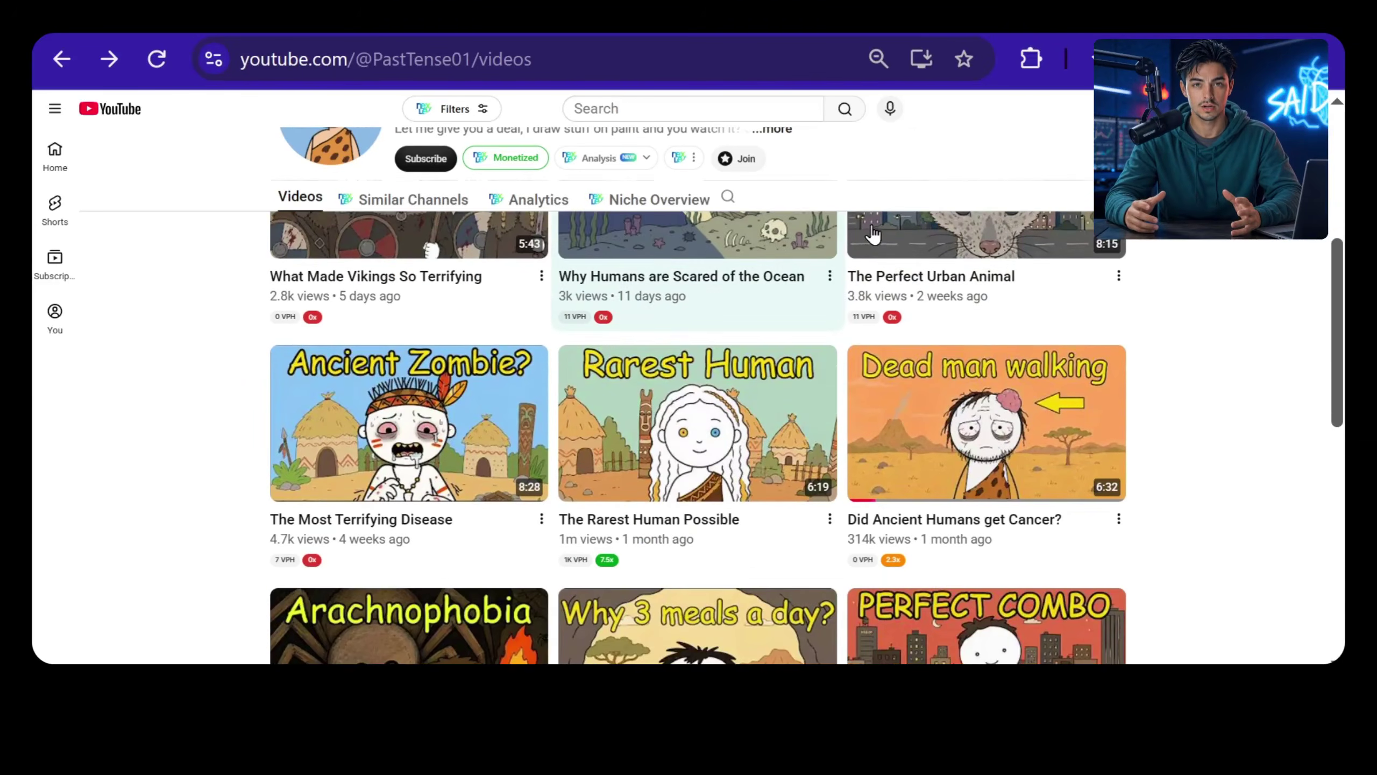
scroll(1171, 396, up, 8)
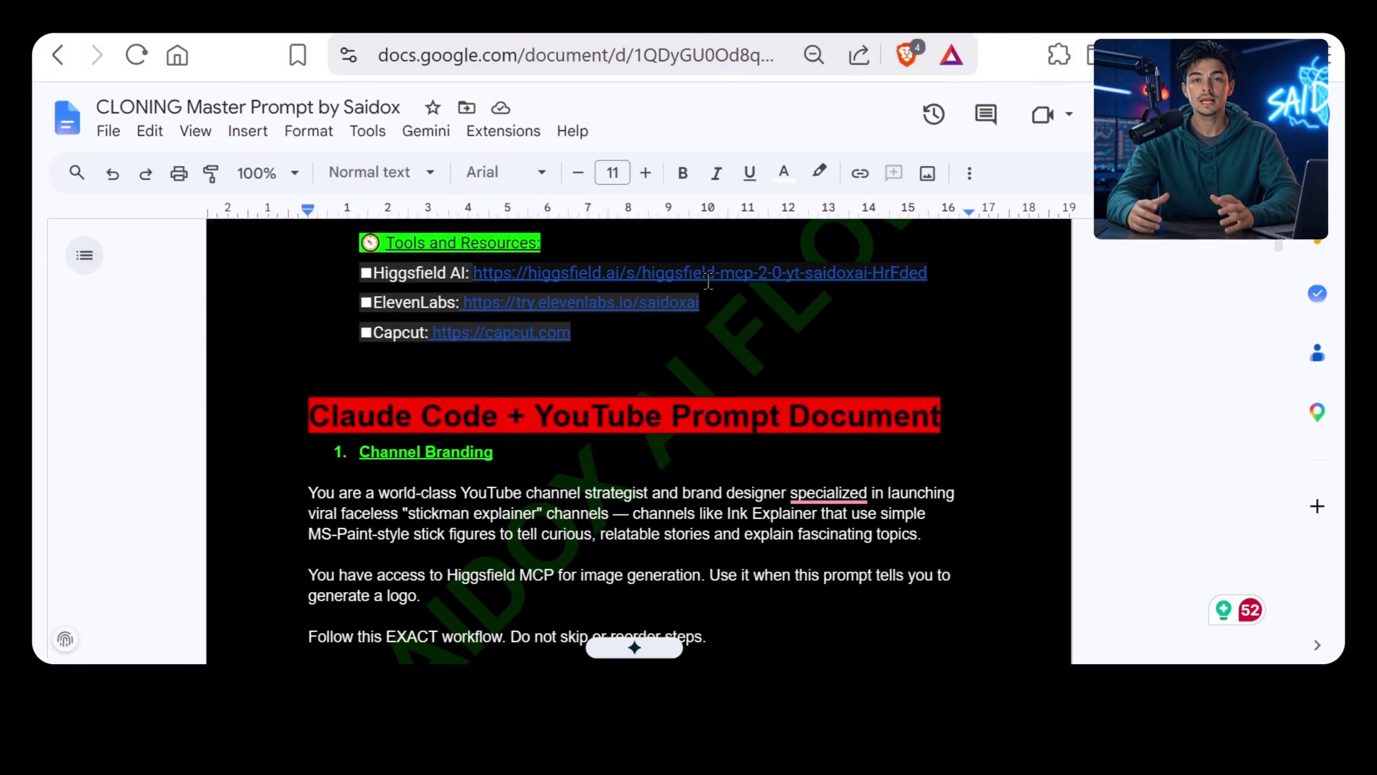
Copy the Channel Branding prompt from the Google Docs prompt document and submit it in a new Claude Code session
scroll(708, 280, down, 3)
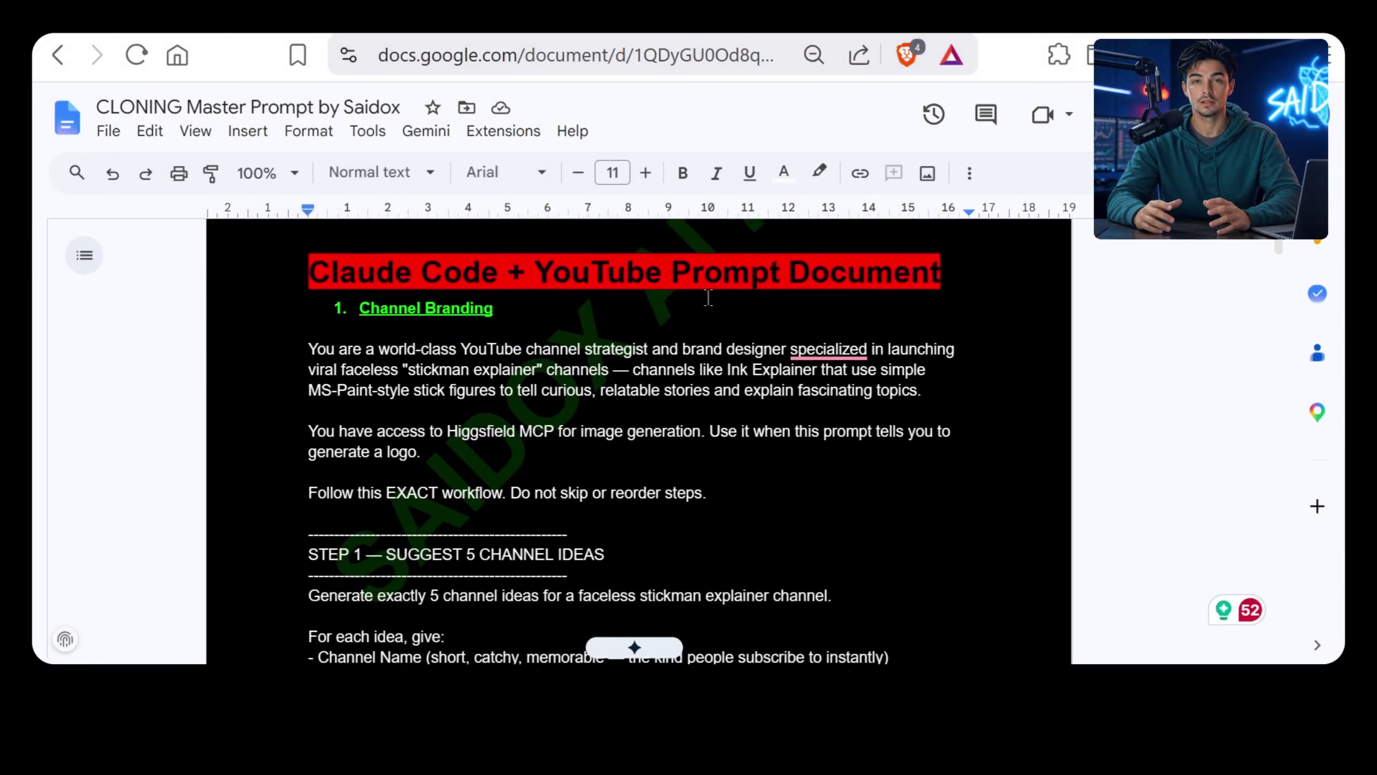
drag(309, 320, 543, 653)
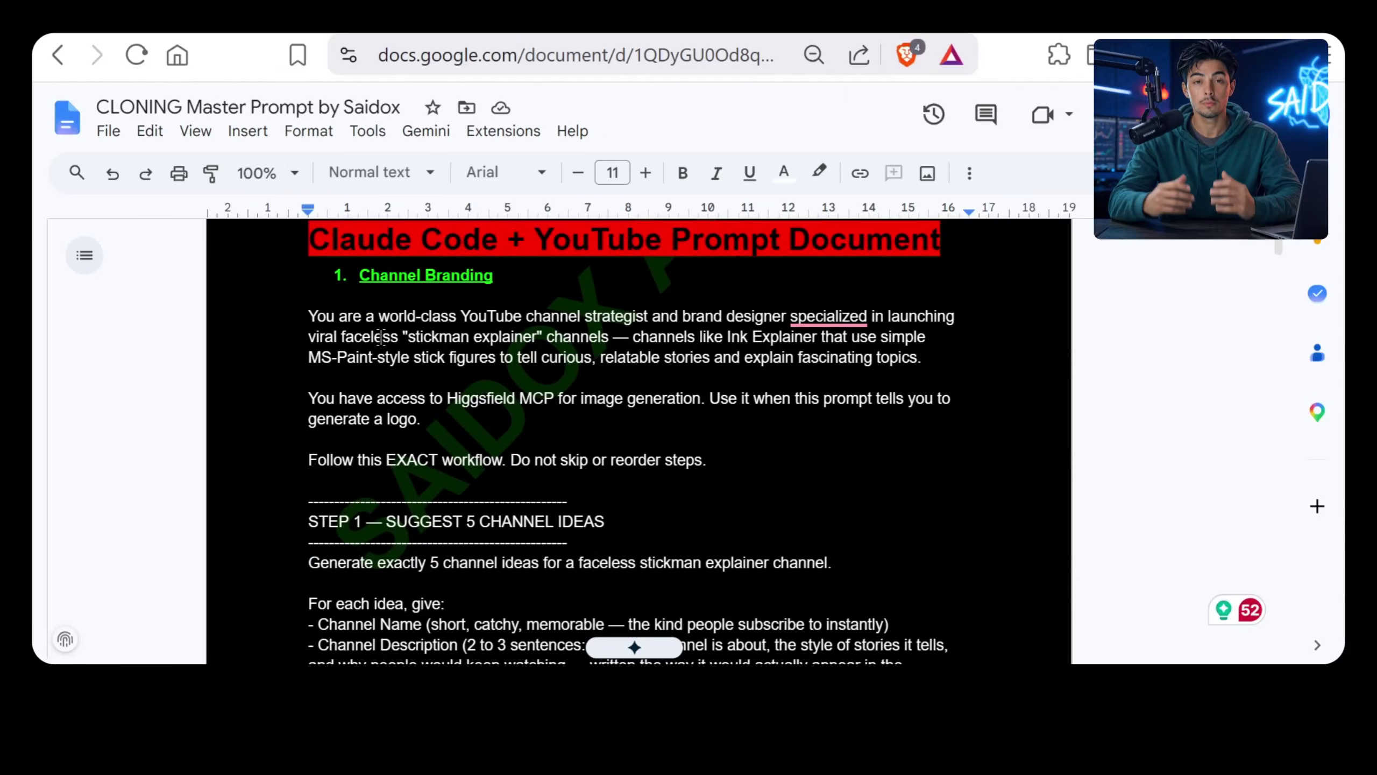
drag(308, 320, 838, 467)
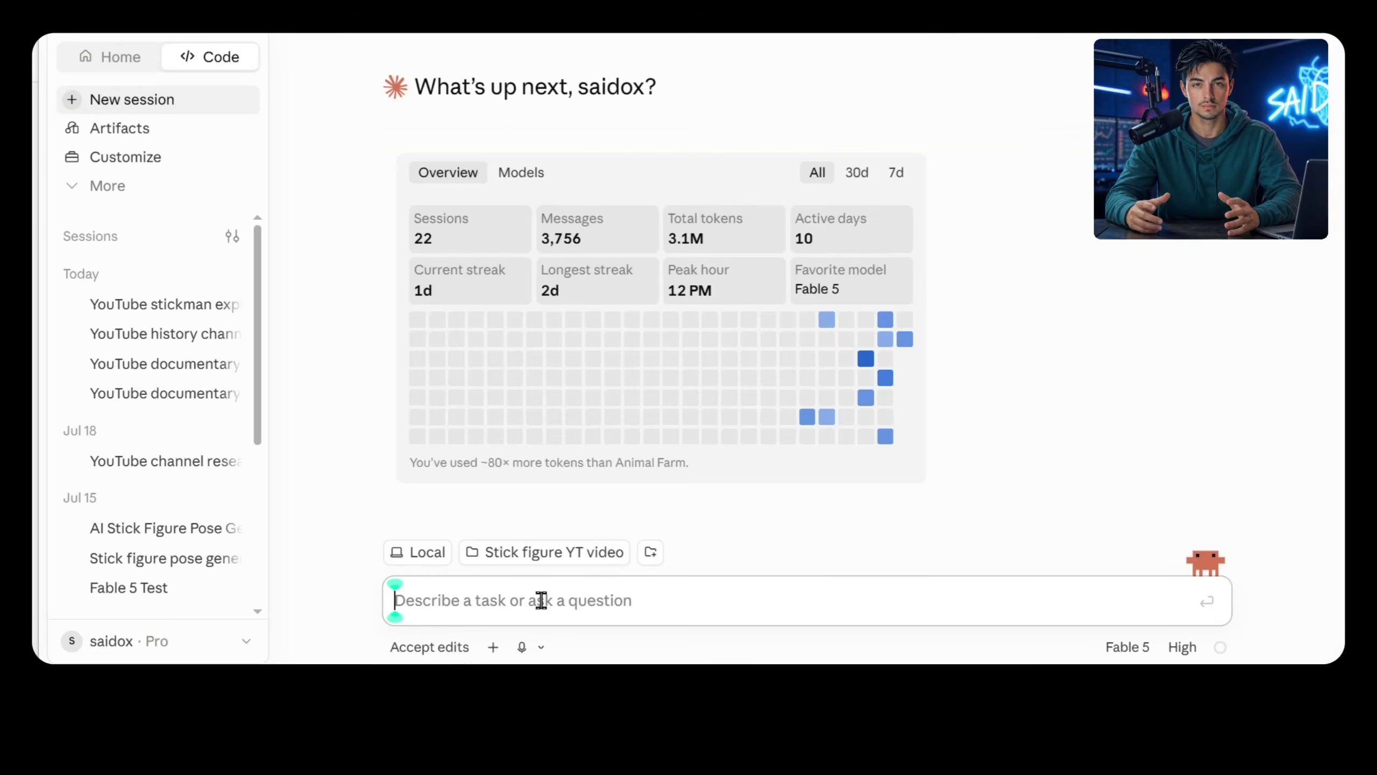
key(ctrl+v)
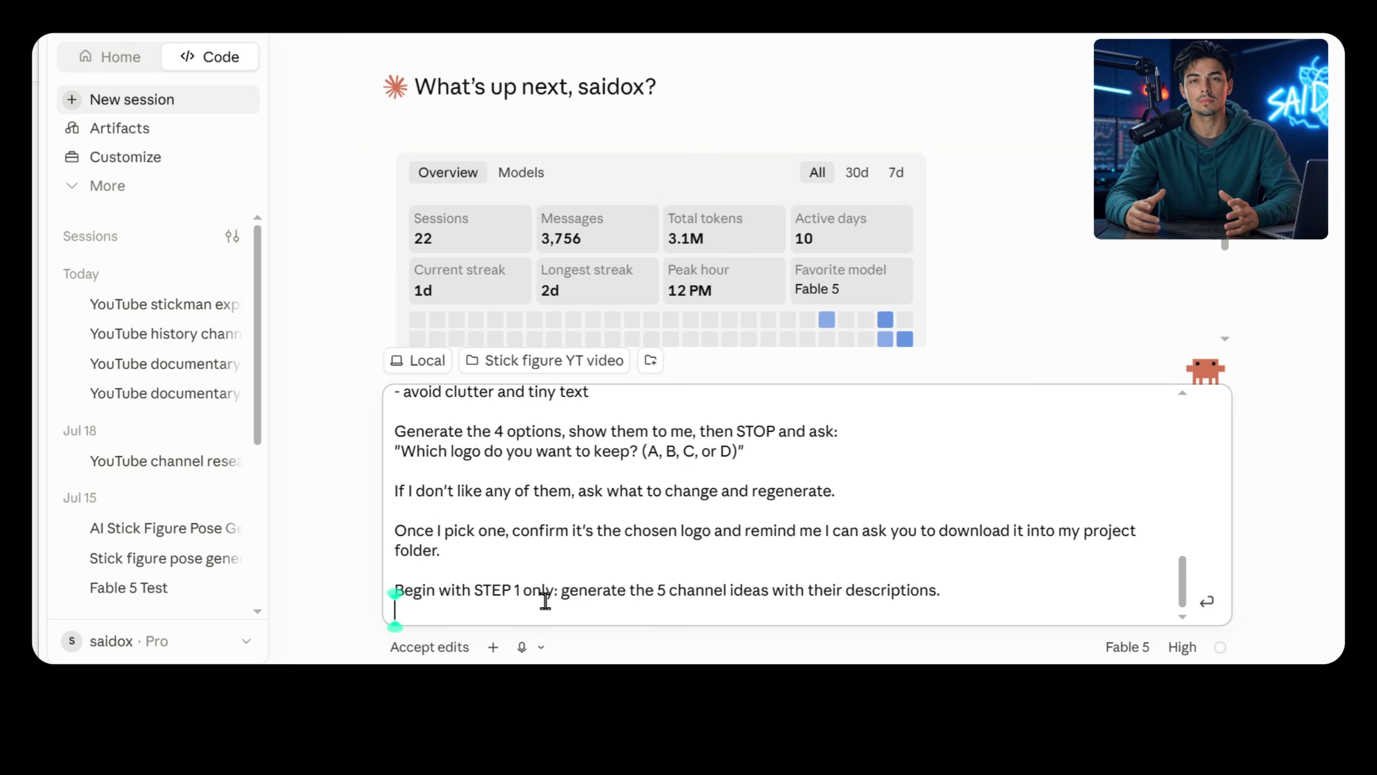
click(1205, 603)
Switch the model to Opus 4.8 and review the suggested stickman channel ideas
click(1127, 647)
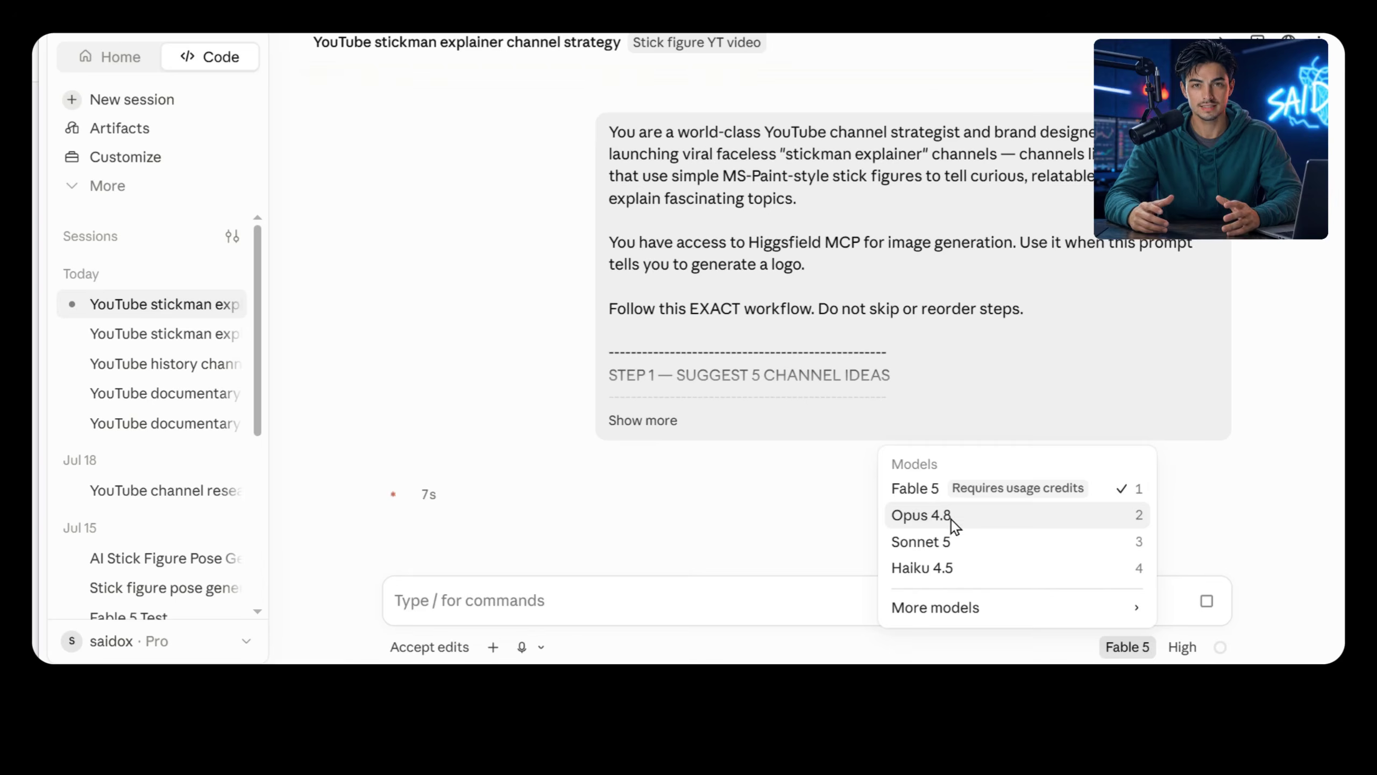
click(922, 514)
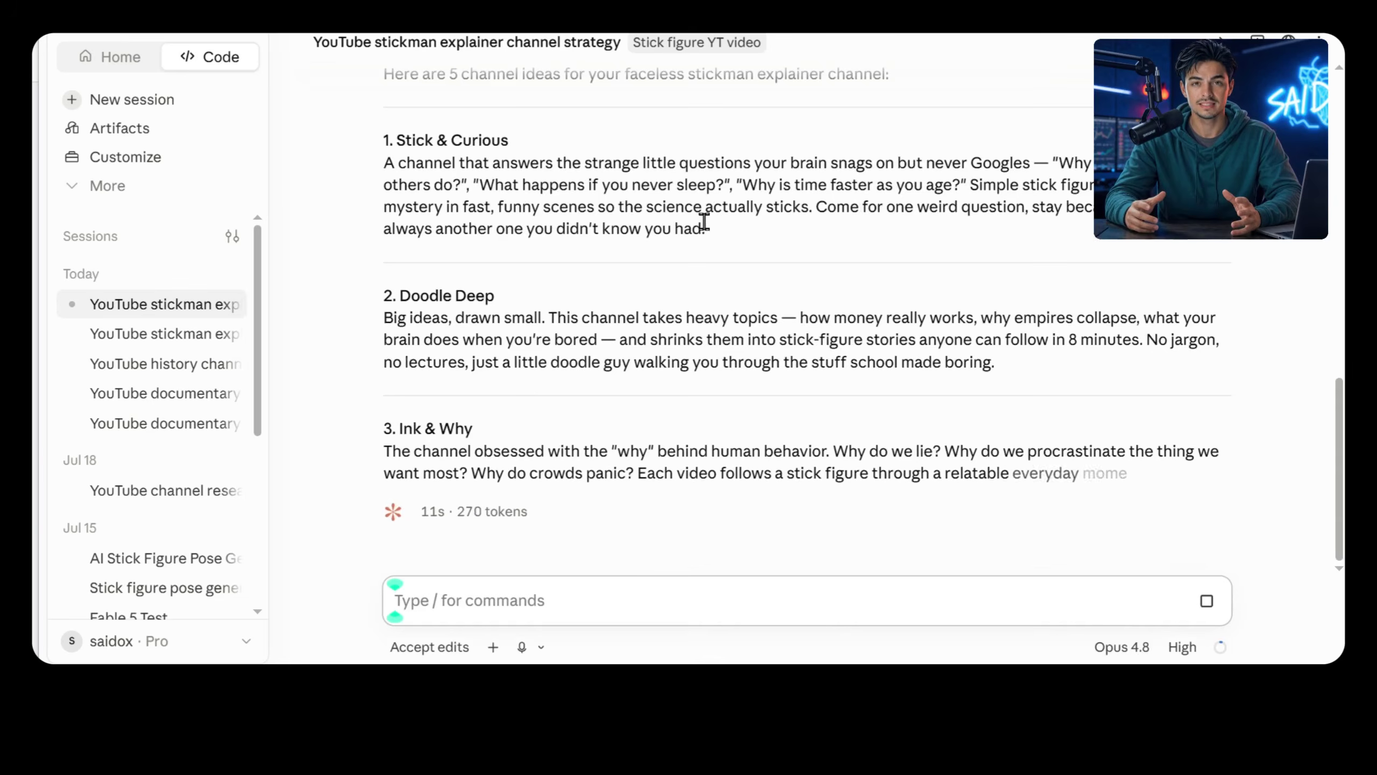
scroll(579, 189, up, 2)
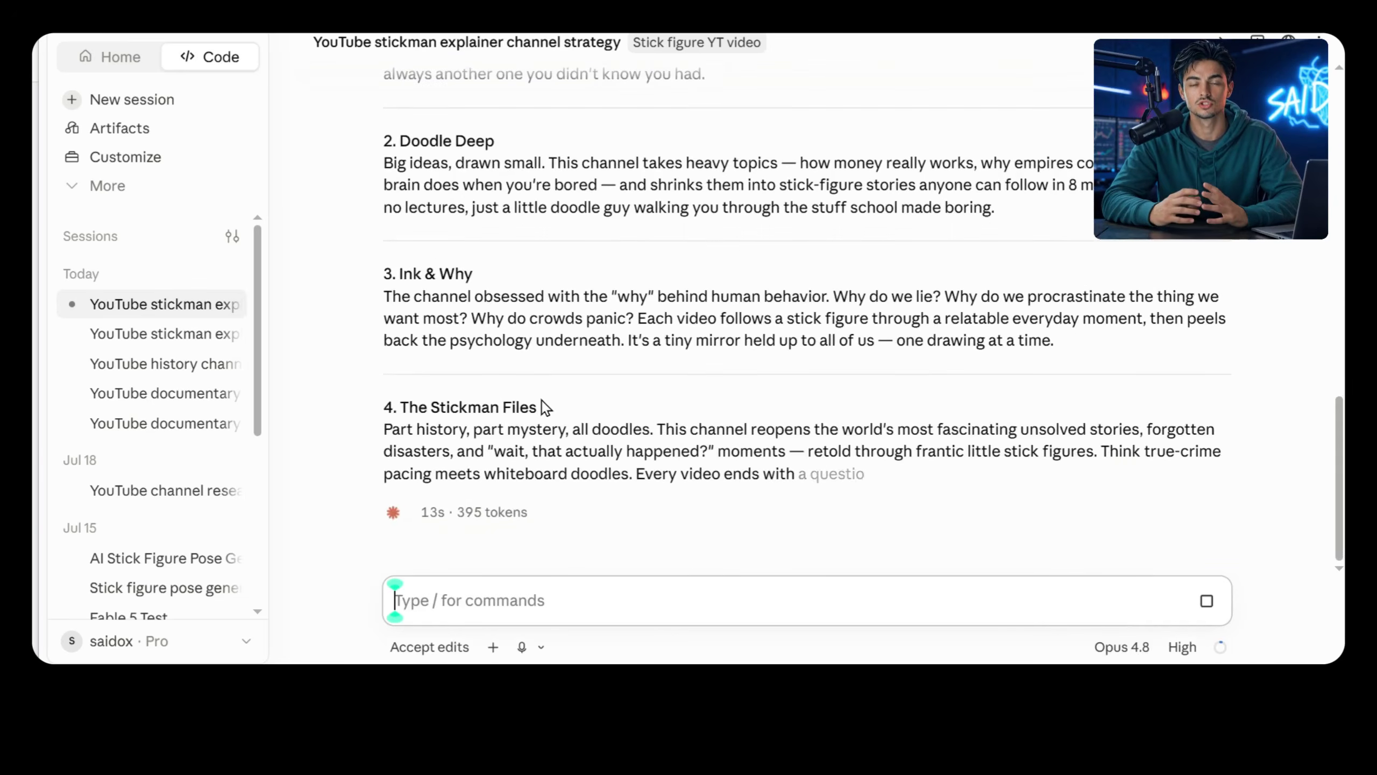
scroll(704, 277, up, 4)
scroll(704, 277, up, 2)
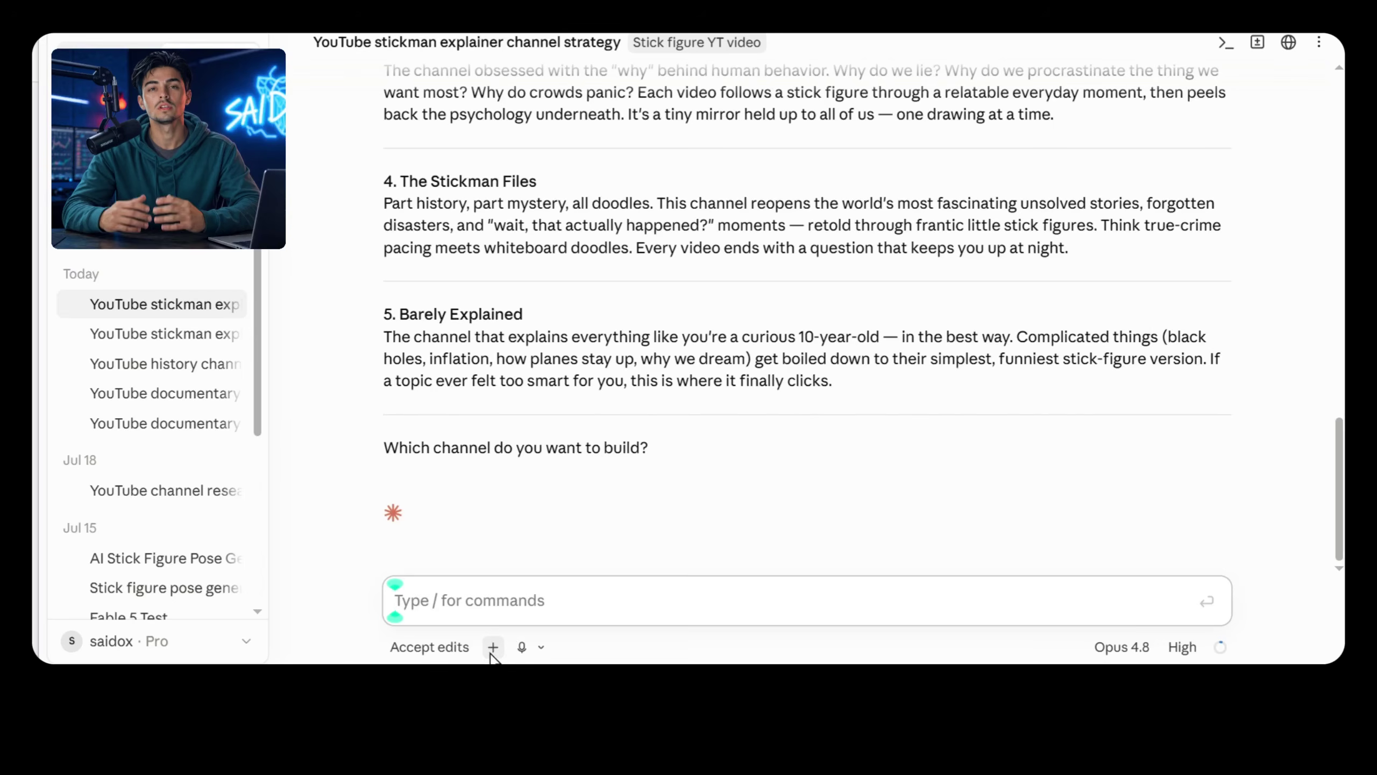
Start a new custom connector in Claude and get the Higgsfield MCP URL for Claude from higgsfield.ai
click(493, 647)
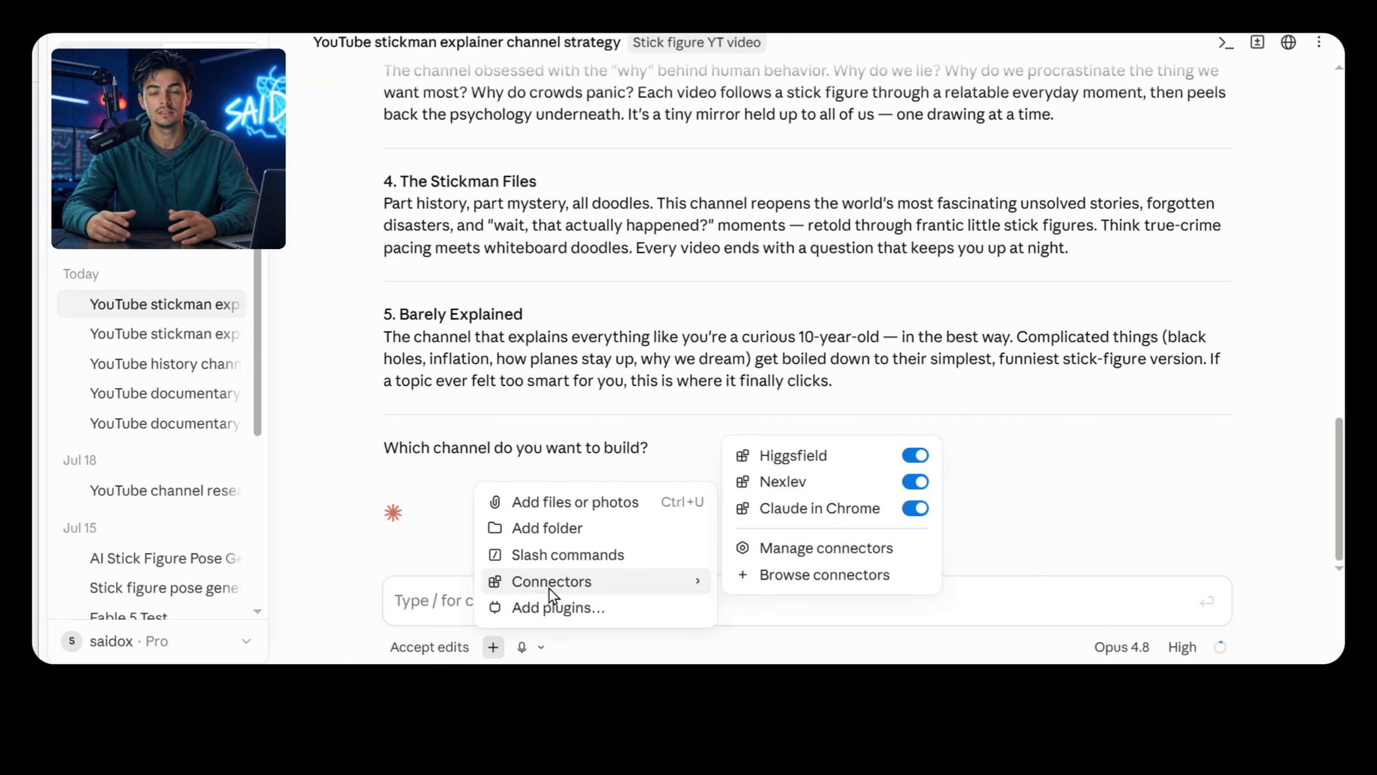
click(814, 549)
click(1152, 55)
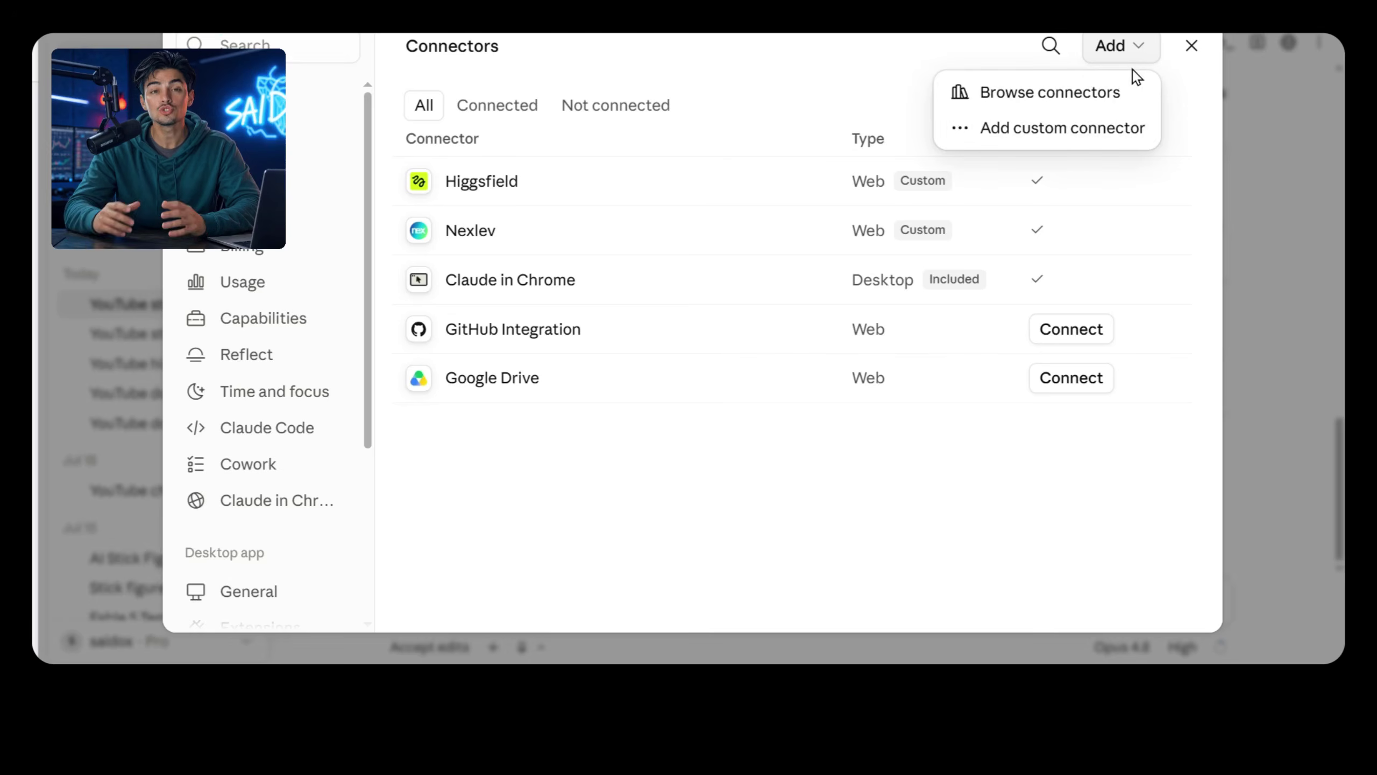
click(1057, 129)
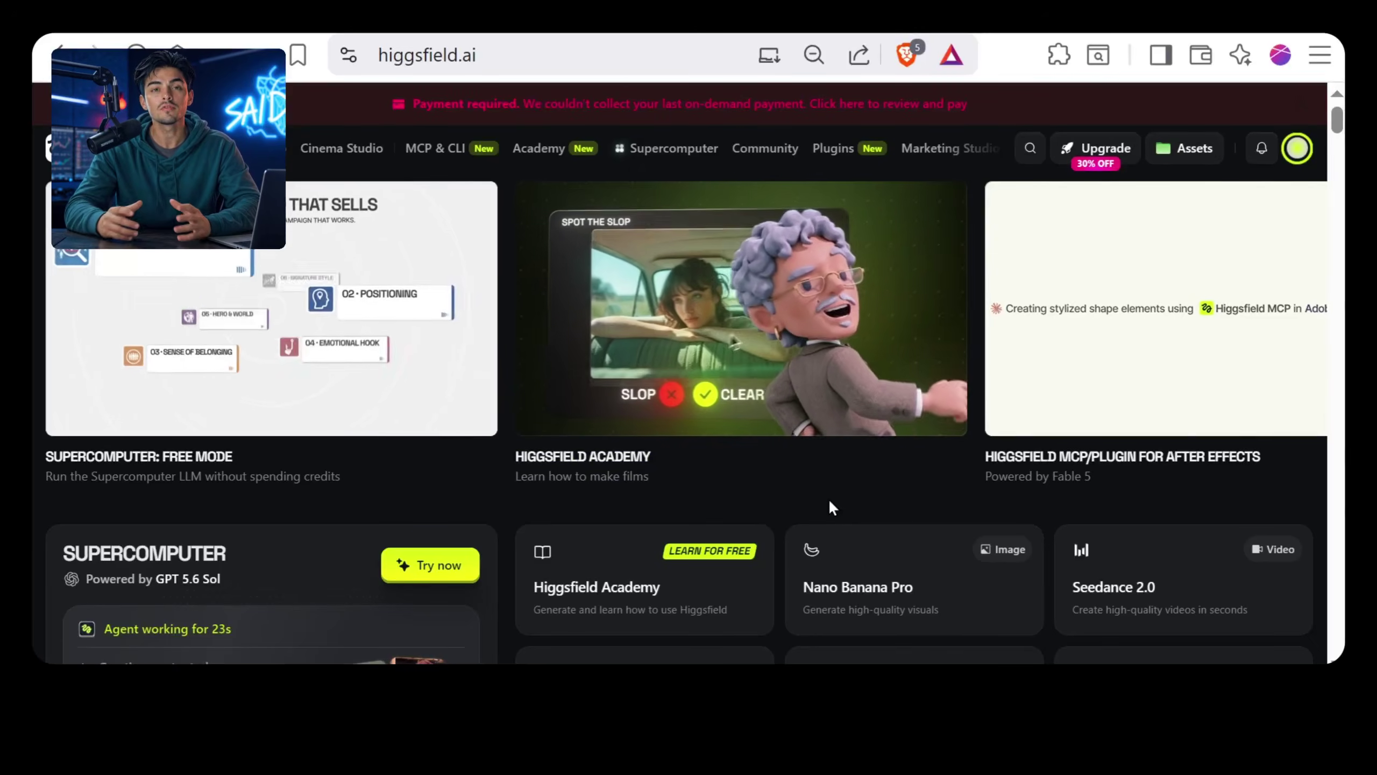
click(431, 147)
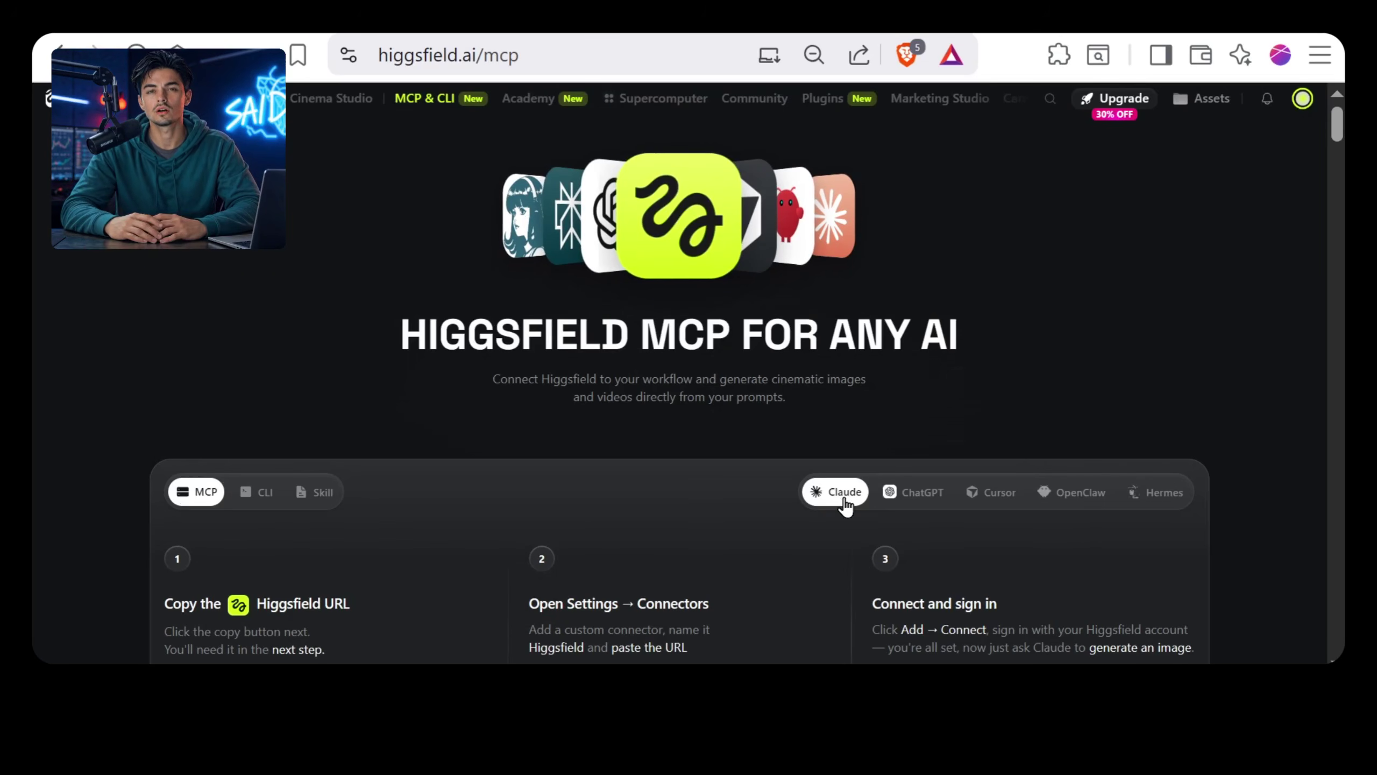
scroll(802, 461, down, 3)
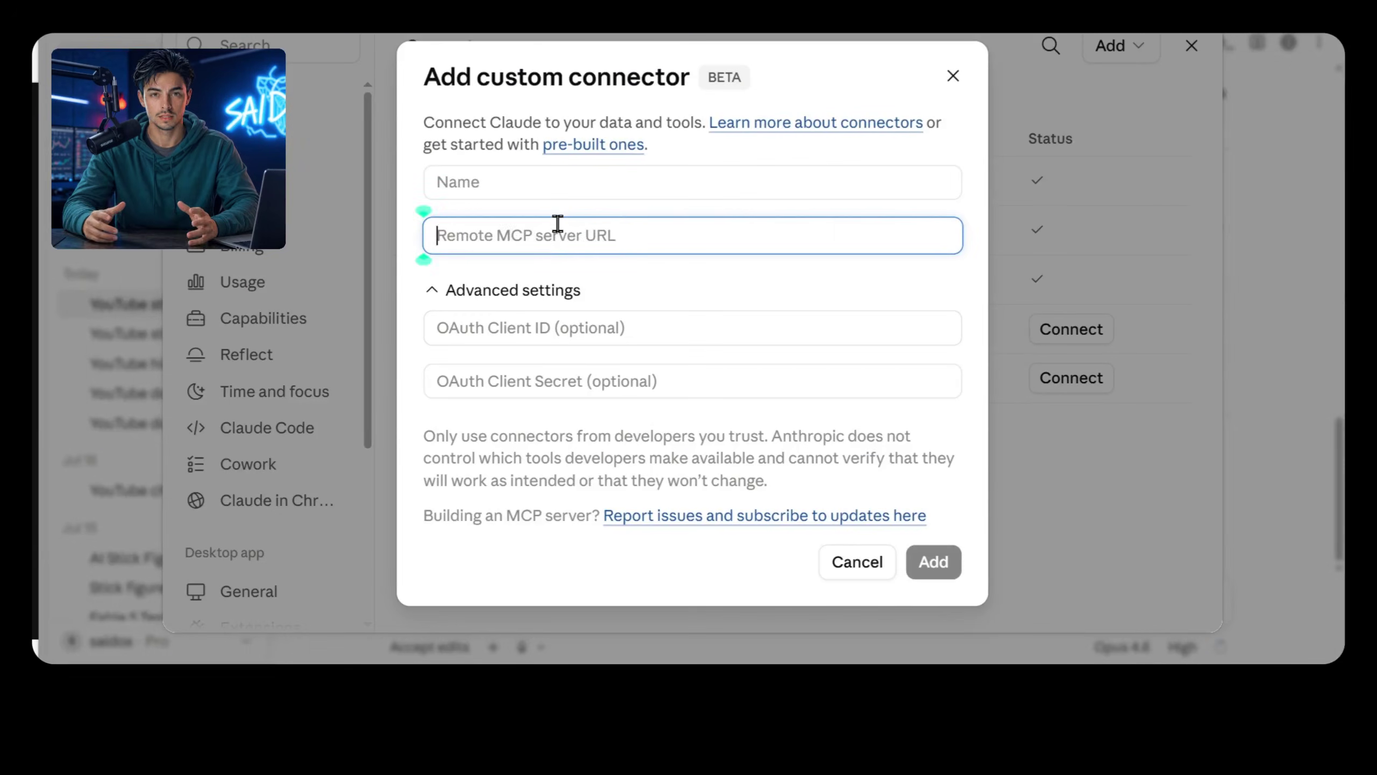
click(527, 185)
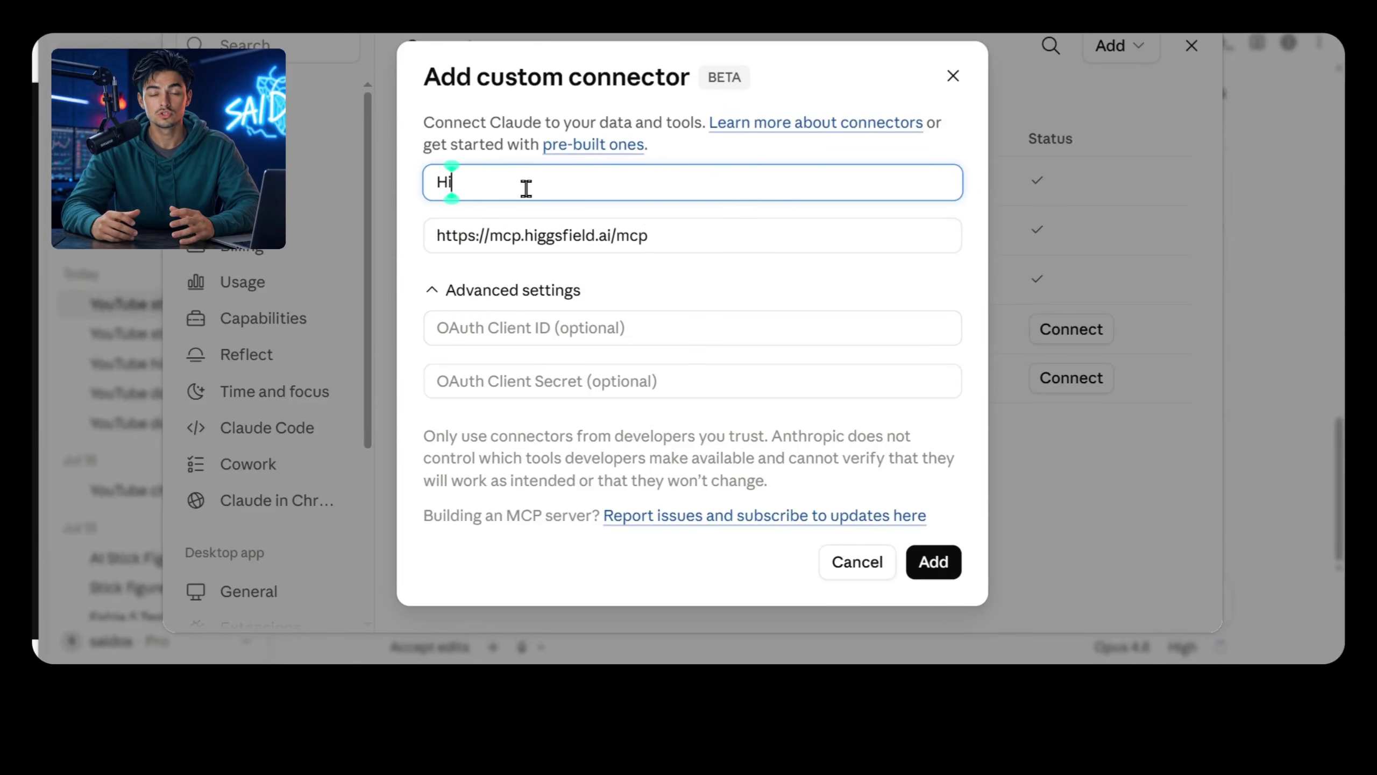
click(934, 563)
click(532, 190)
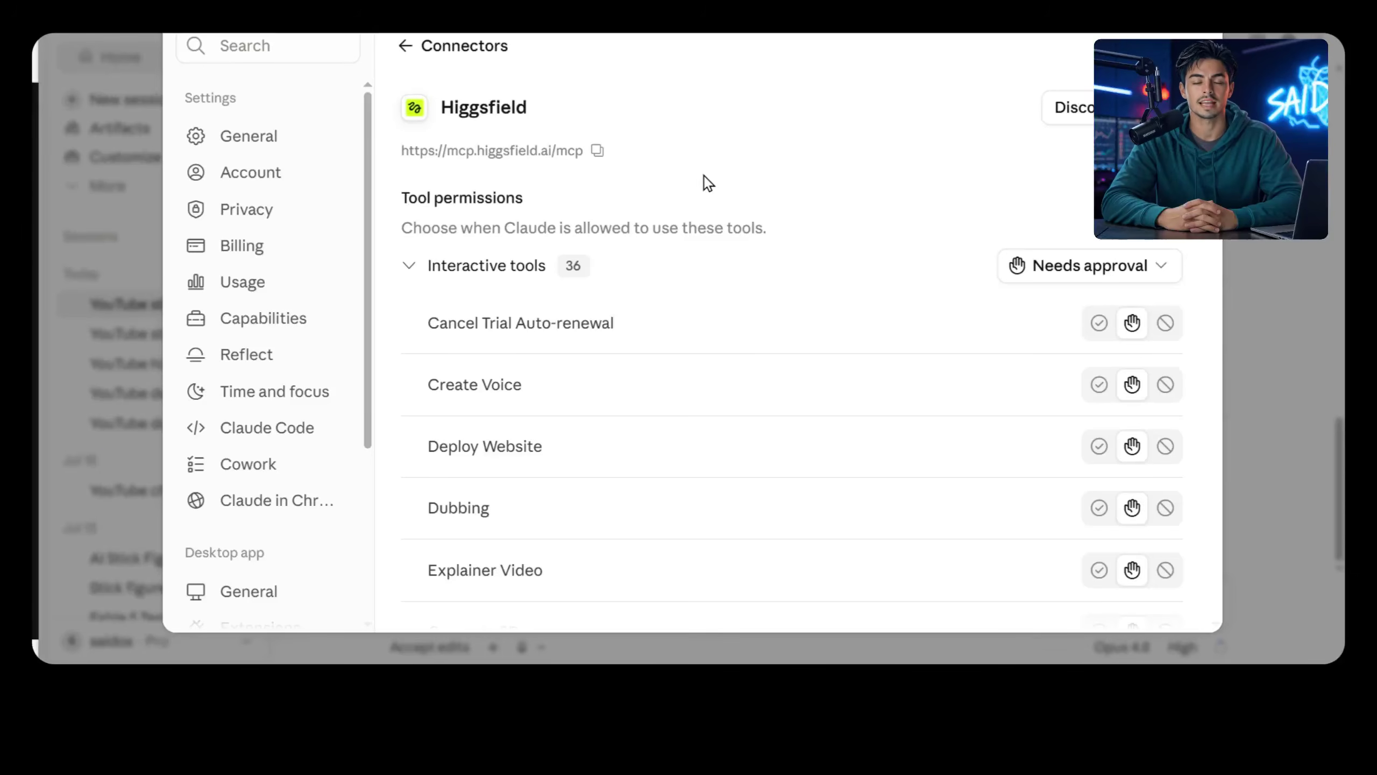
scroll(790, 323, down, 5)
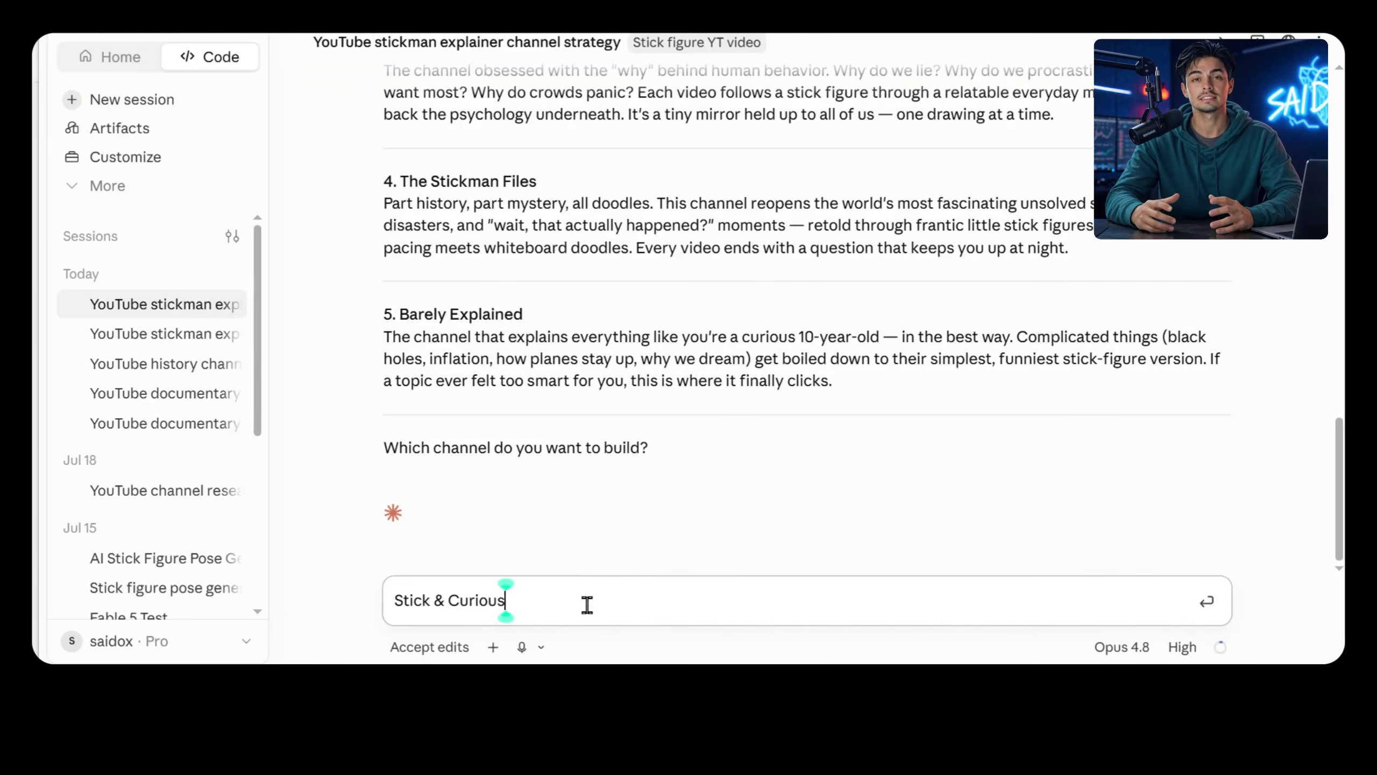
Answer with Stick & Curious as the channel to build and always allow Higgsfield's Generate Image tool
click(1209, 606)
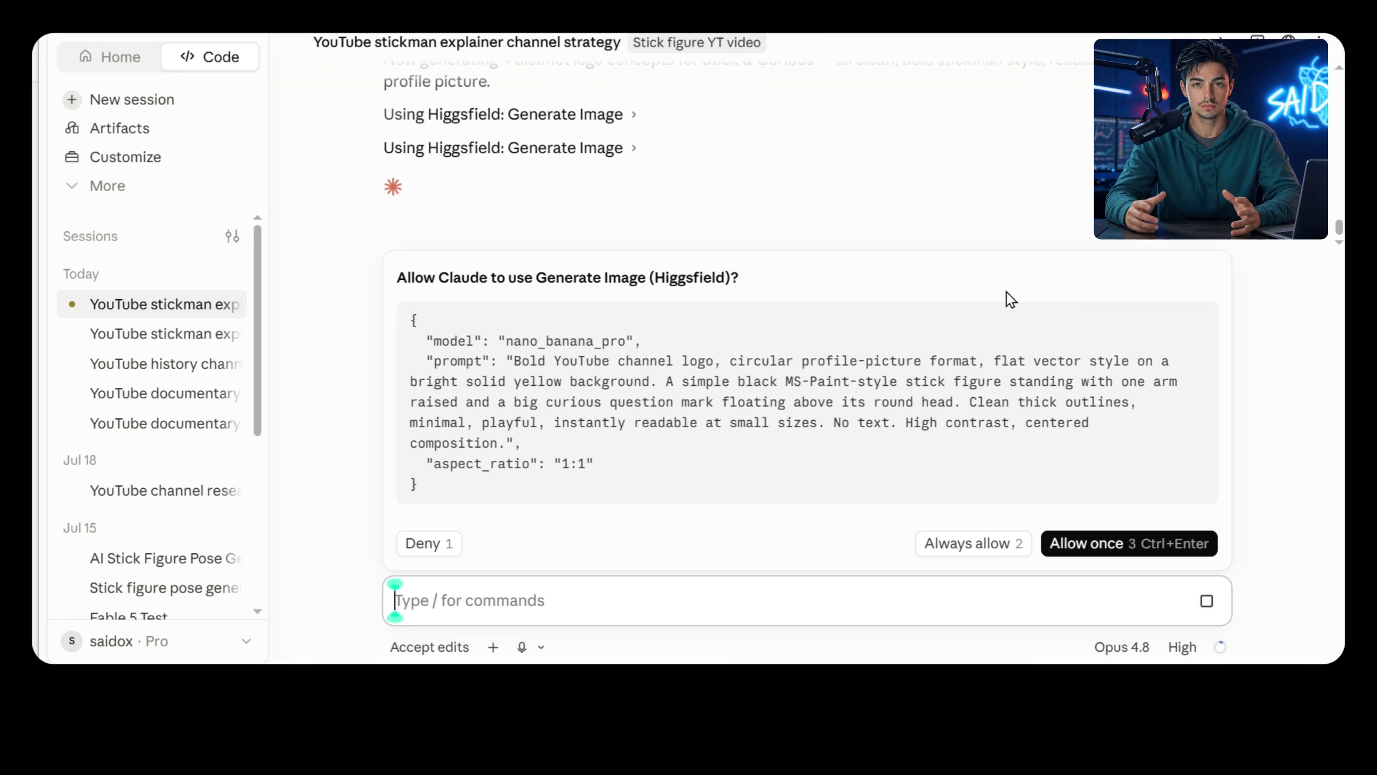
click(699, 283)
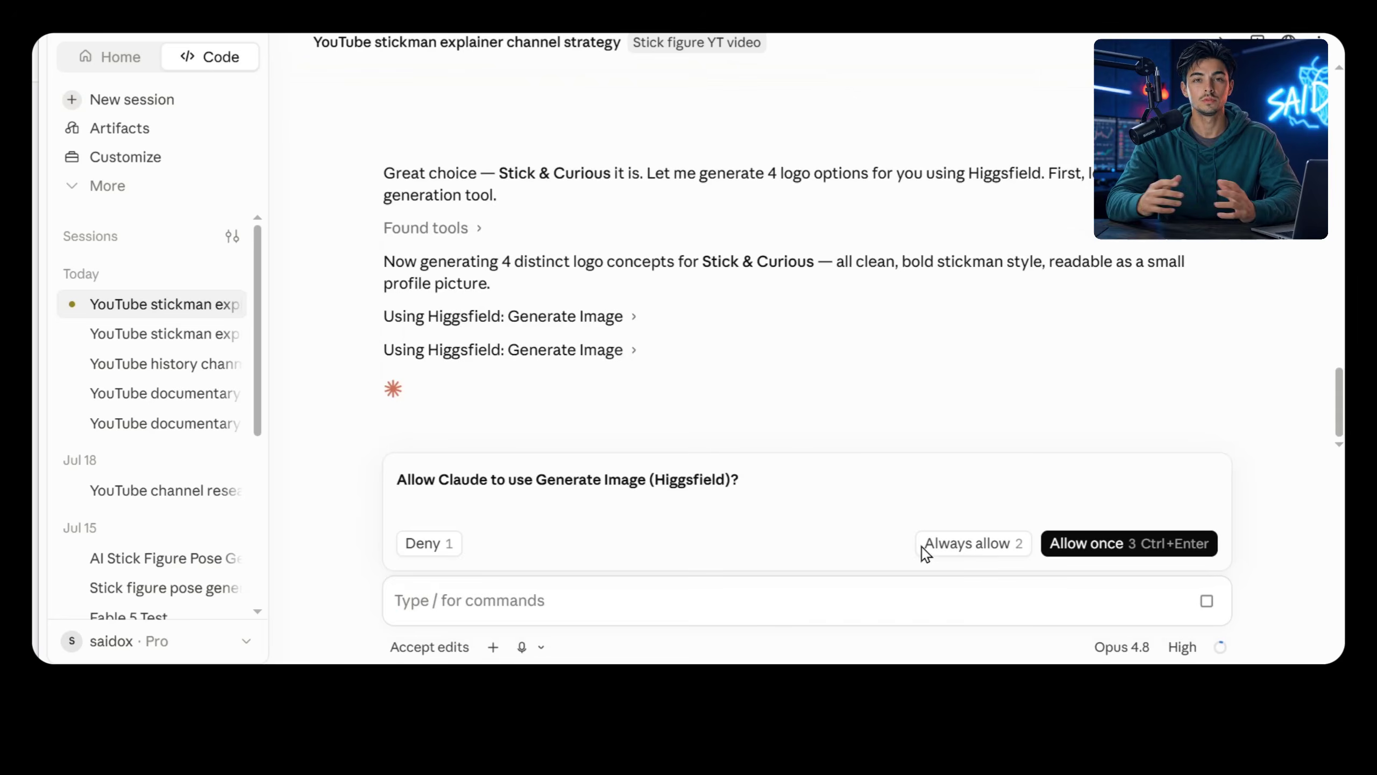
click(957, 543)
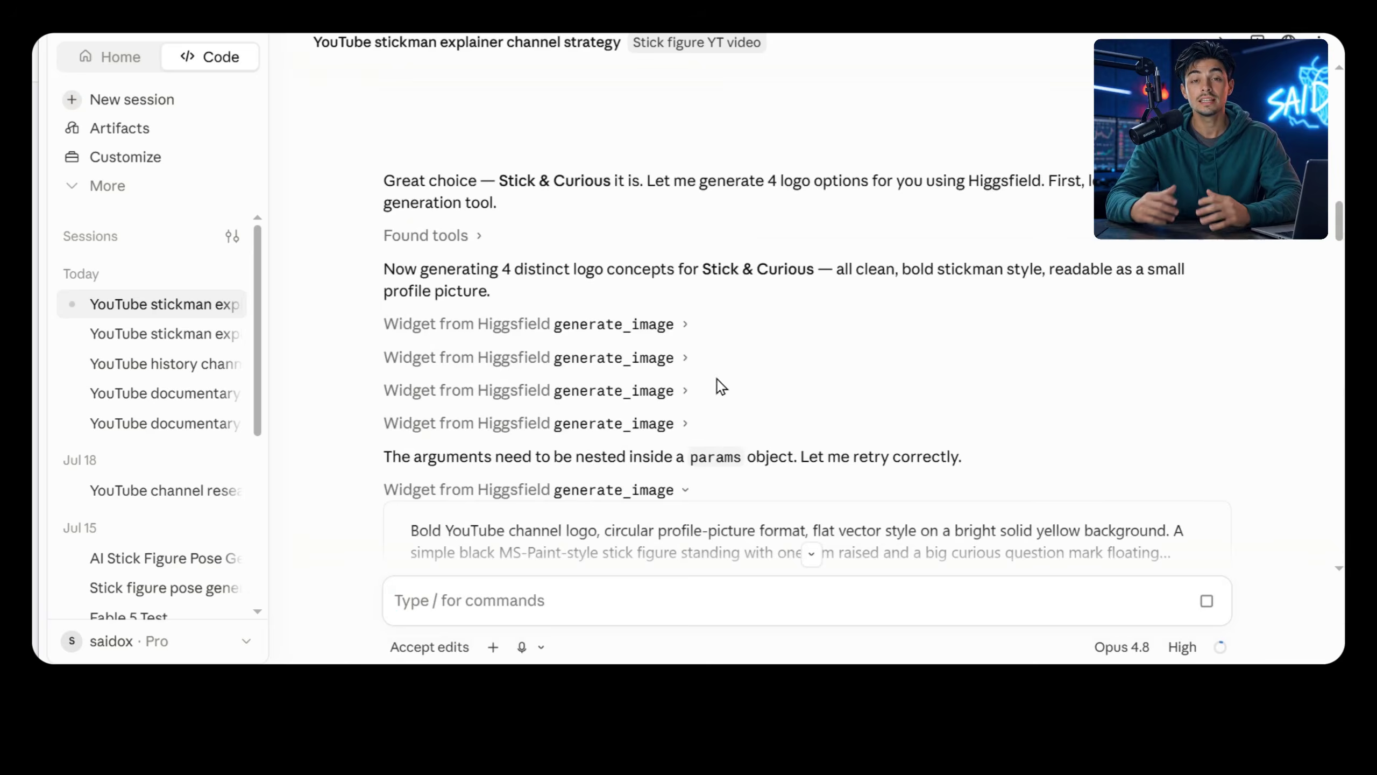
Review the generated logos and download the yellow question-mark stick figure logo from Higgsfield's image page
scroll(716, 379, down, 10)
scroll(766, 264, down, 10)
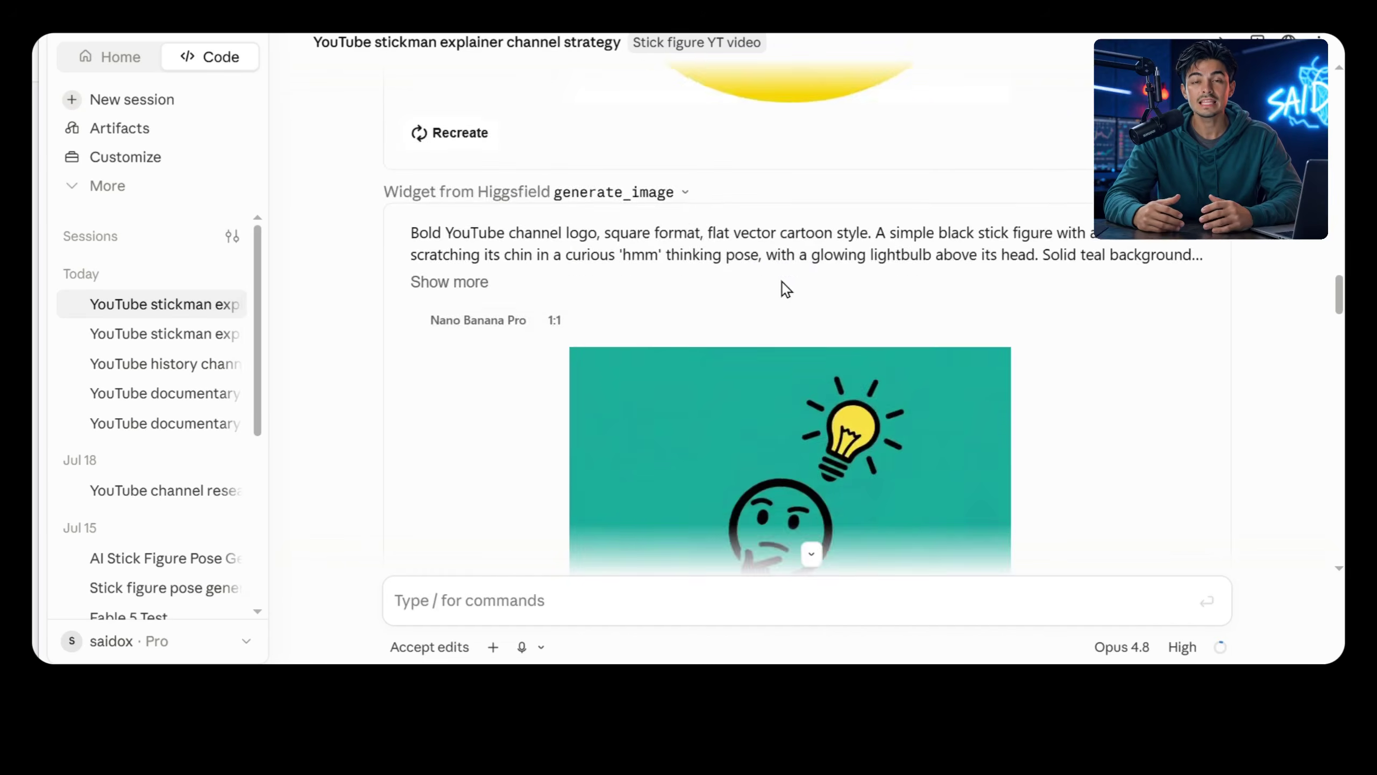
scroll(783, 293, down, 15)
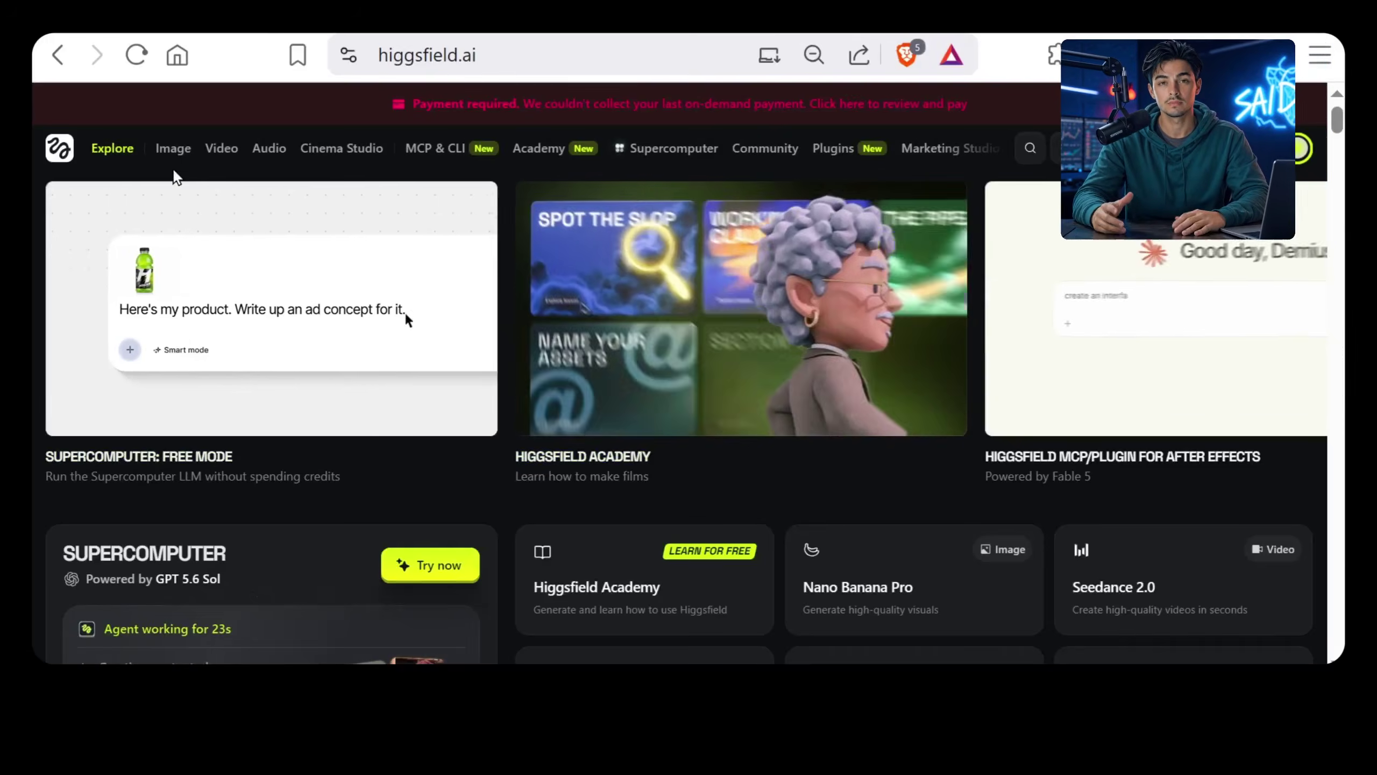
click(173, 154)
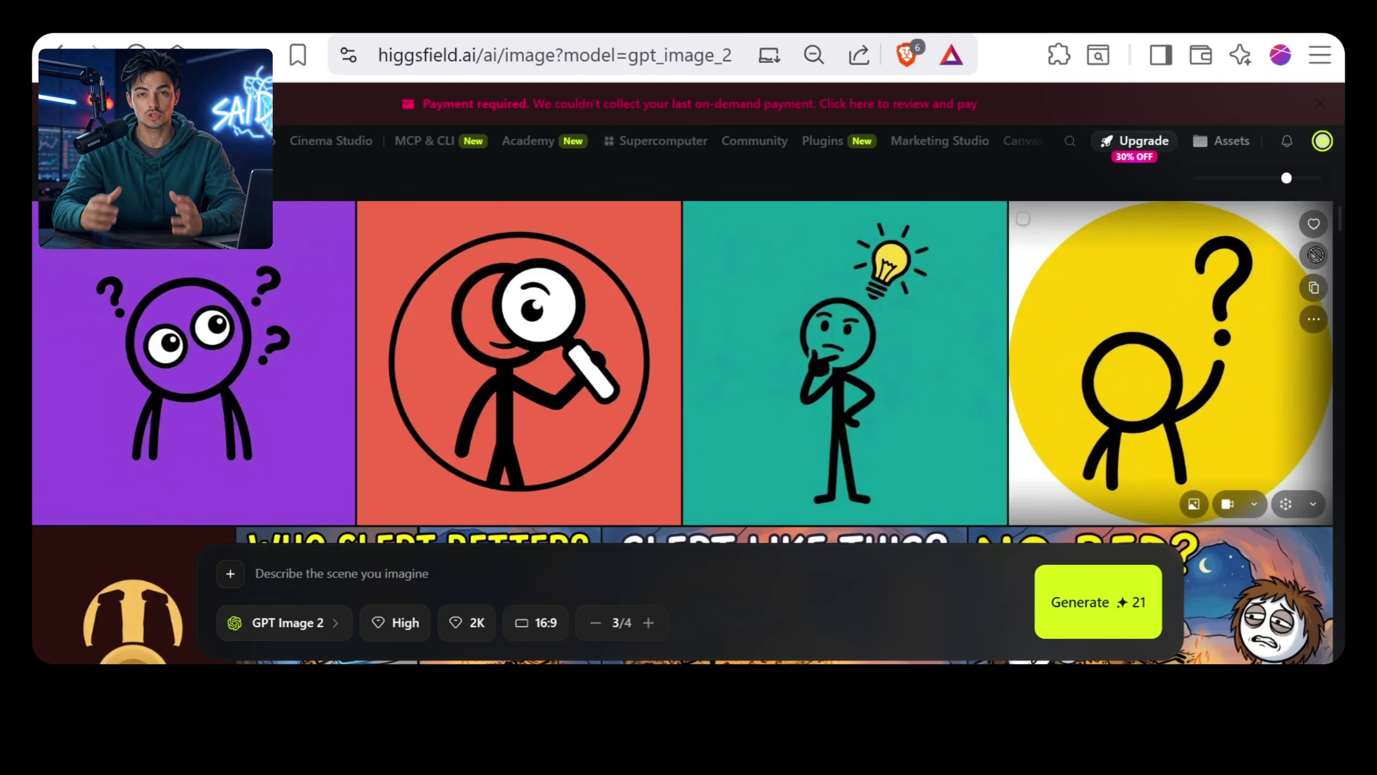
click(1316, 255)
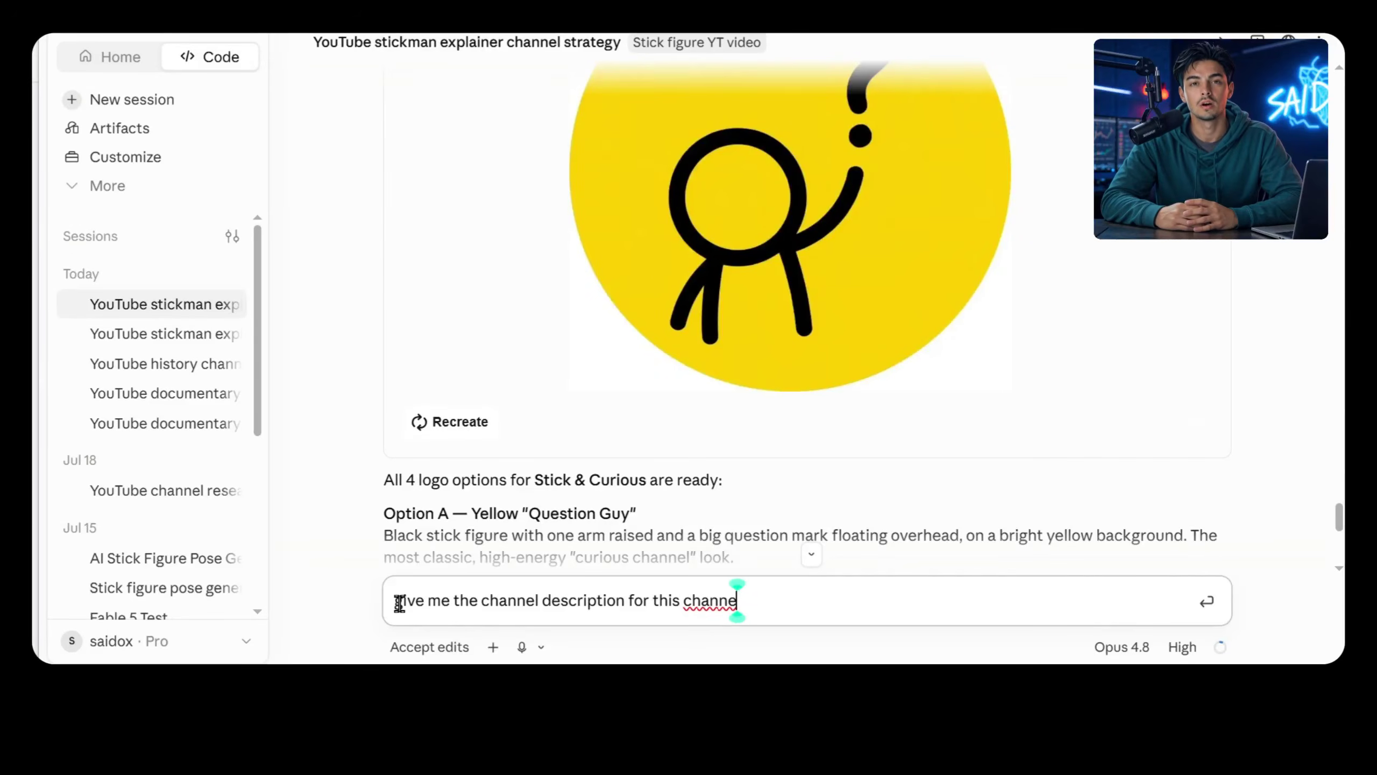
Prompt Claude with "give me the channel description for this channel" and "make it shorter", and copy the shortened description
drag(445, 606, 711, 602)
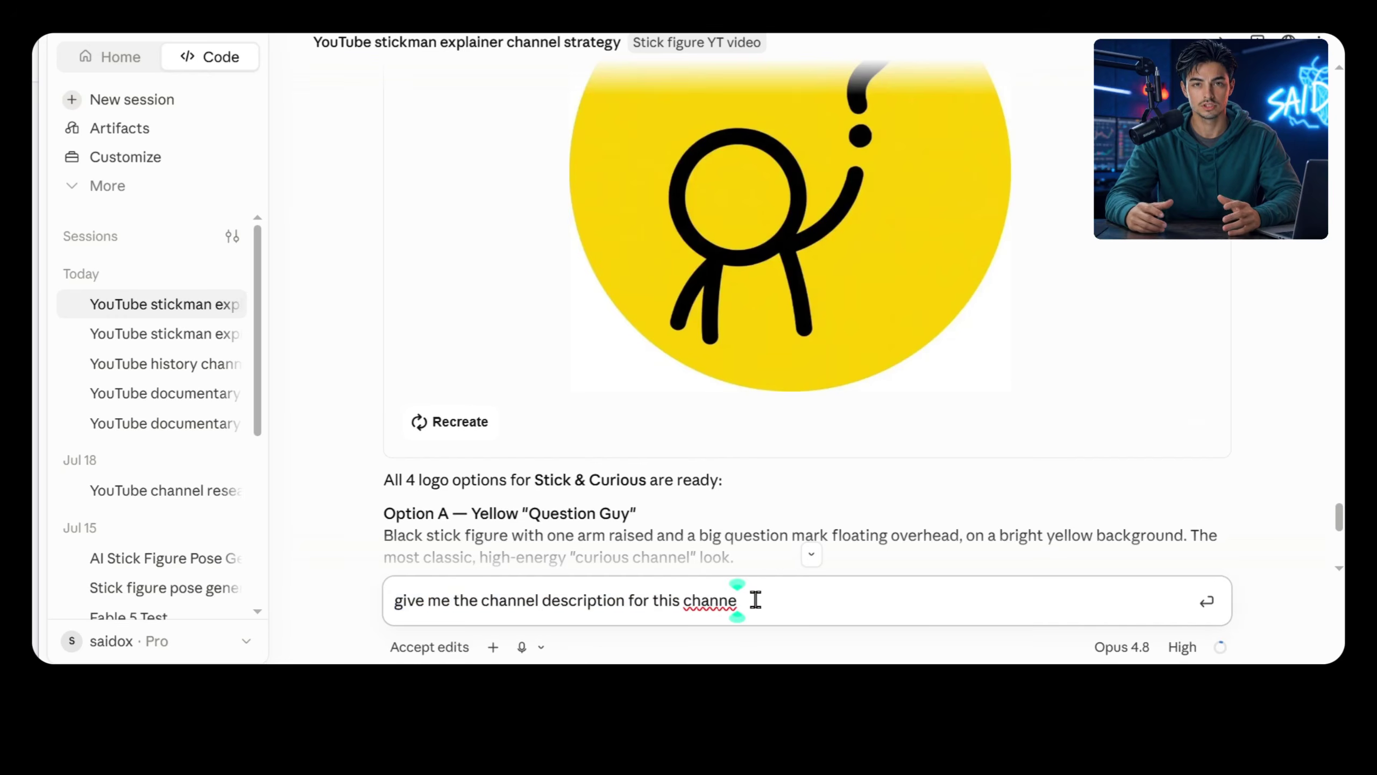
text(l)
key(Return)
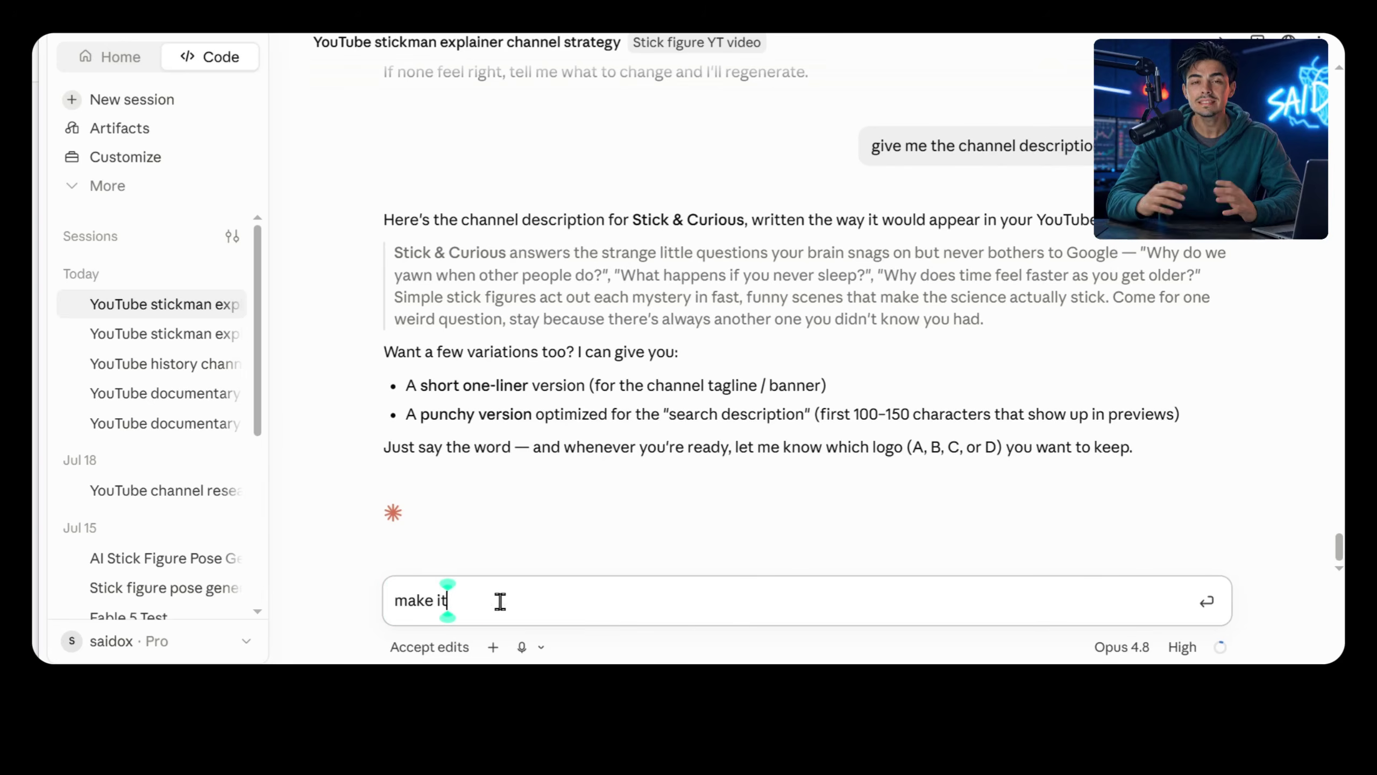
text(make it shorter)
key(Return)
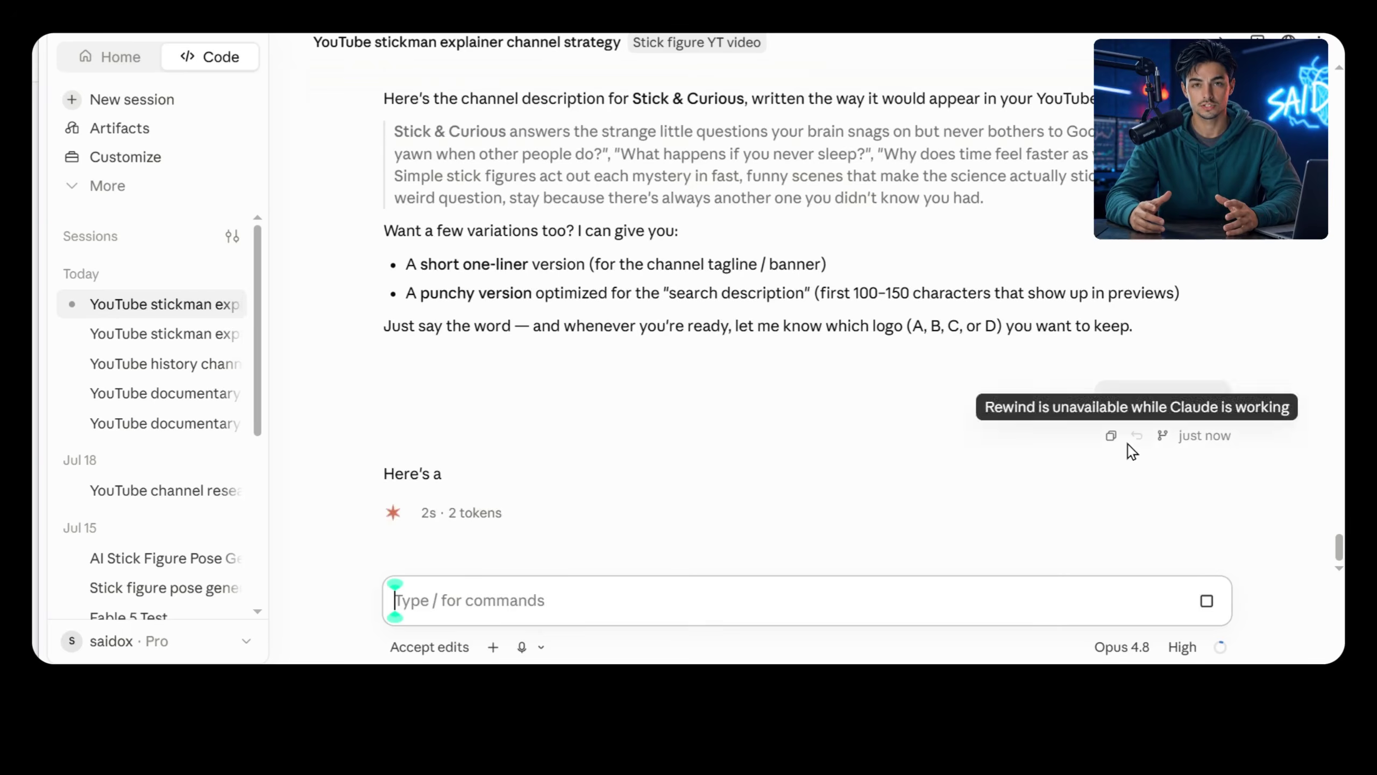
drag(392, 301, 599, 328)
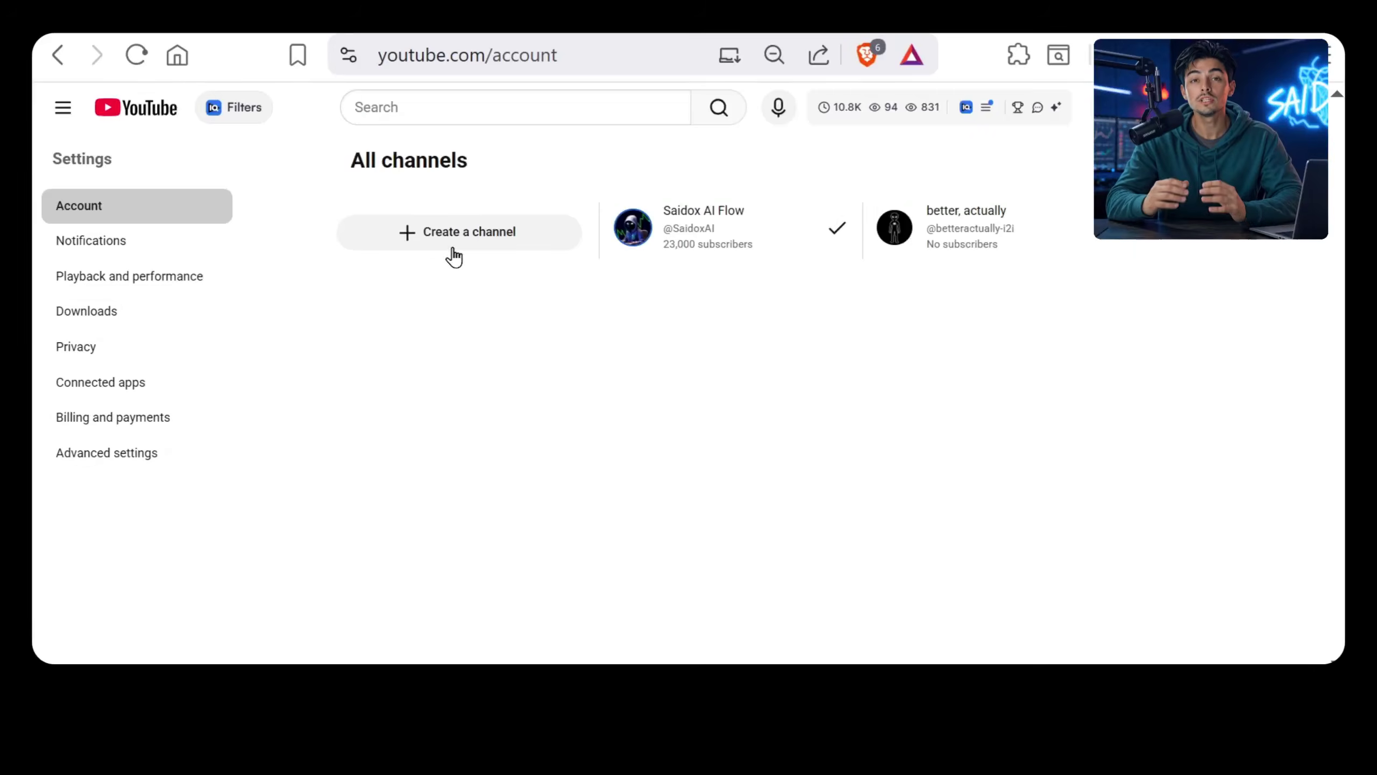
click(449, 243)
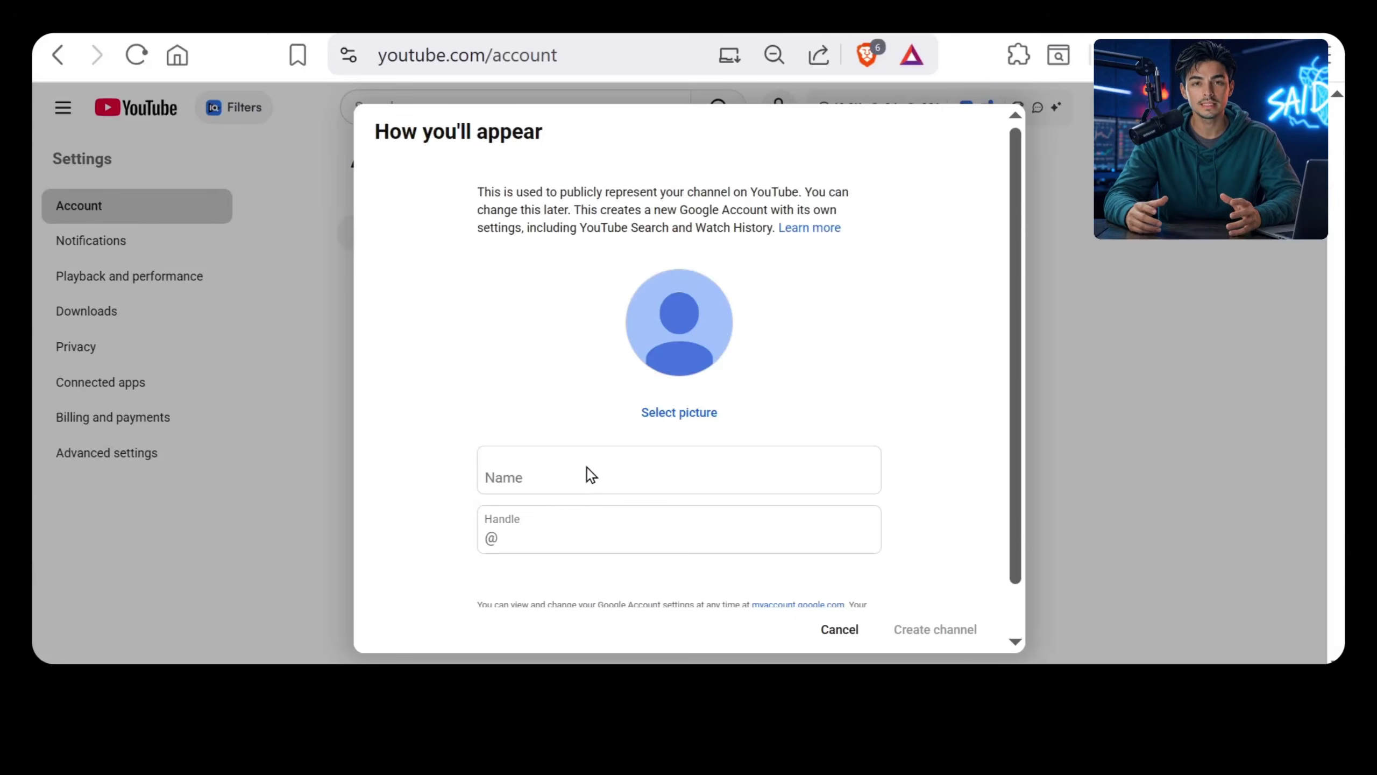
click(588, 467)
text(Stick & Curious)
click(632, 487)
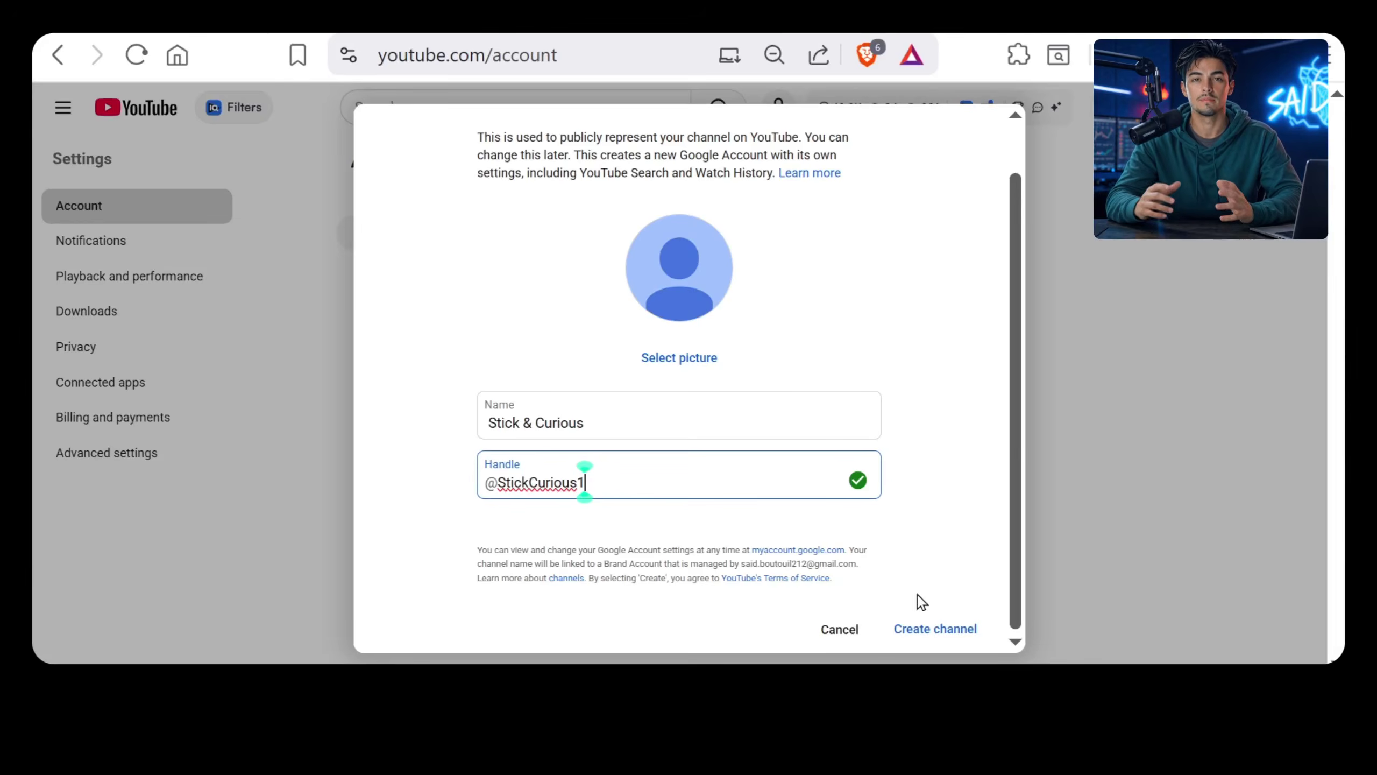
click(940, 629)
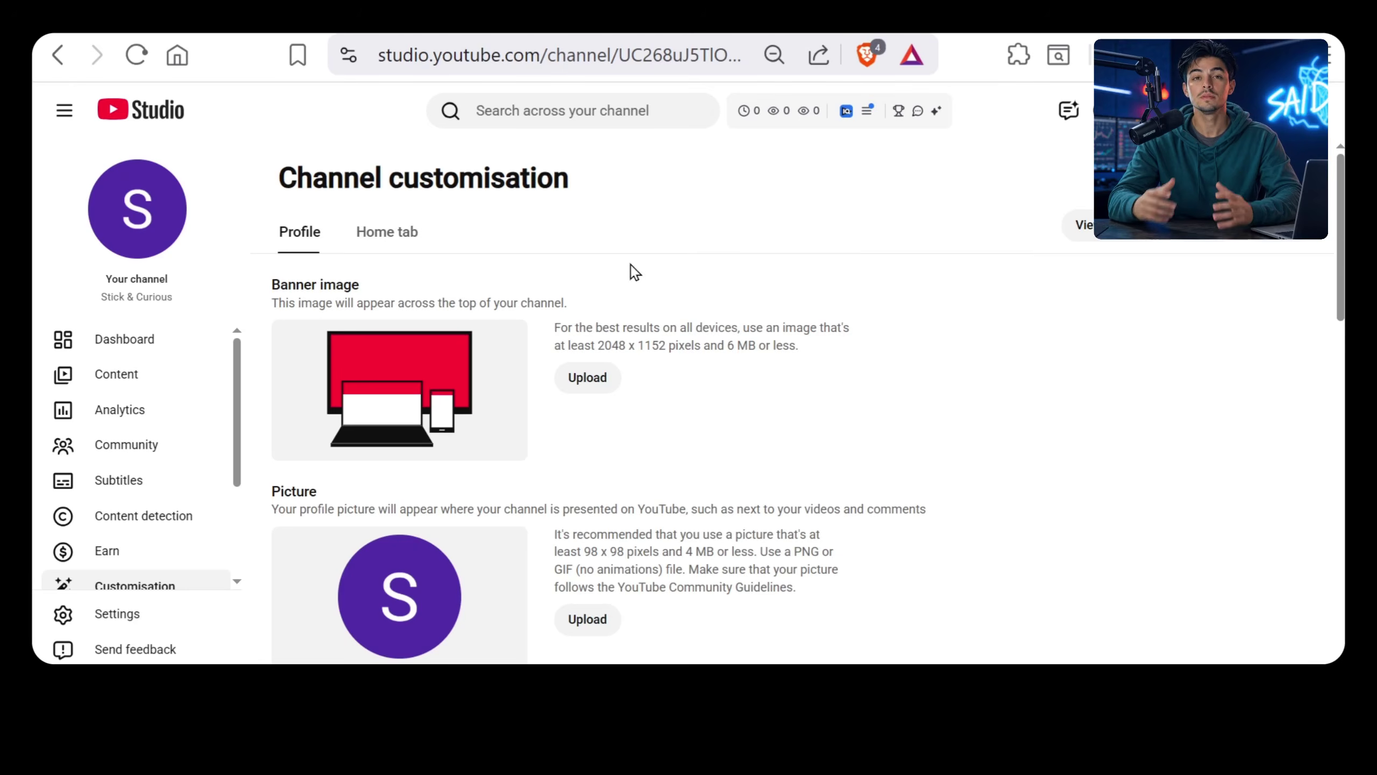
Upload the yellow question-mark stick figure logo as the channel's profile picture, accepting the default crop
scroll(635, 272, down, 3)
click(600, 454)
click(180, 169)
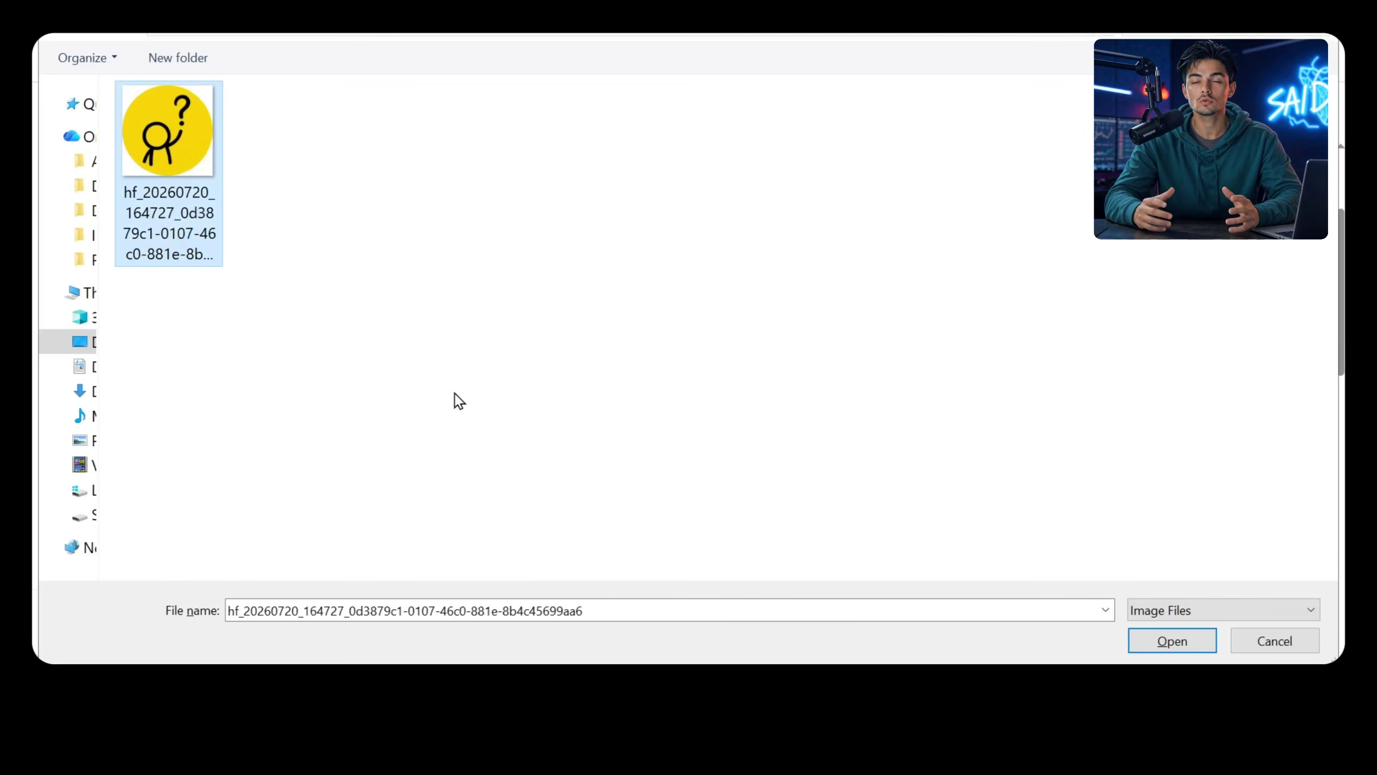
click(1166, 641)
scroll(777, 368, down, 3)
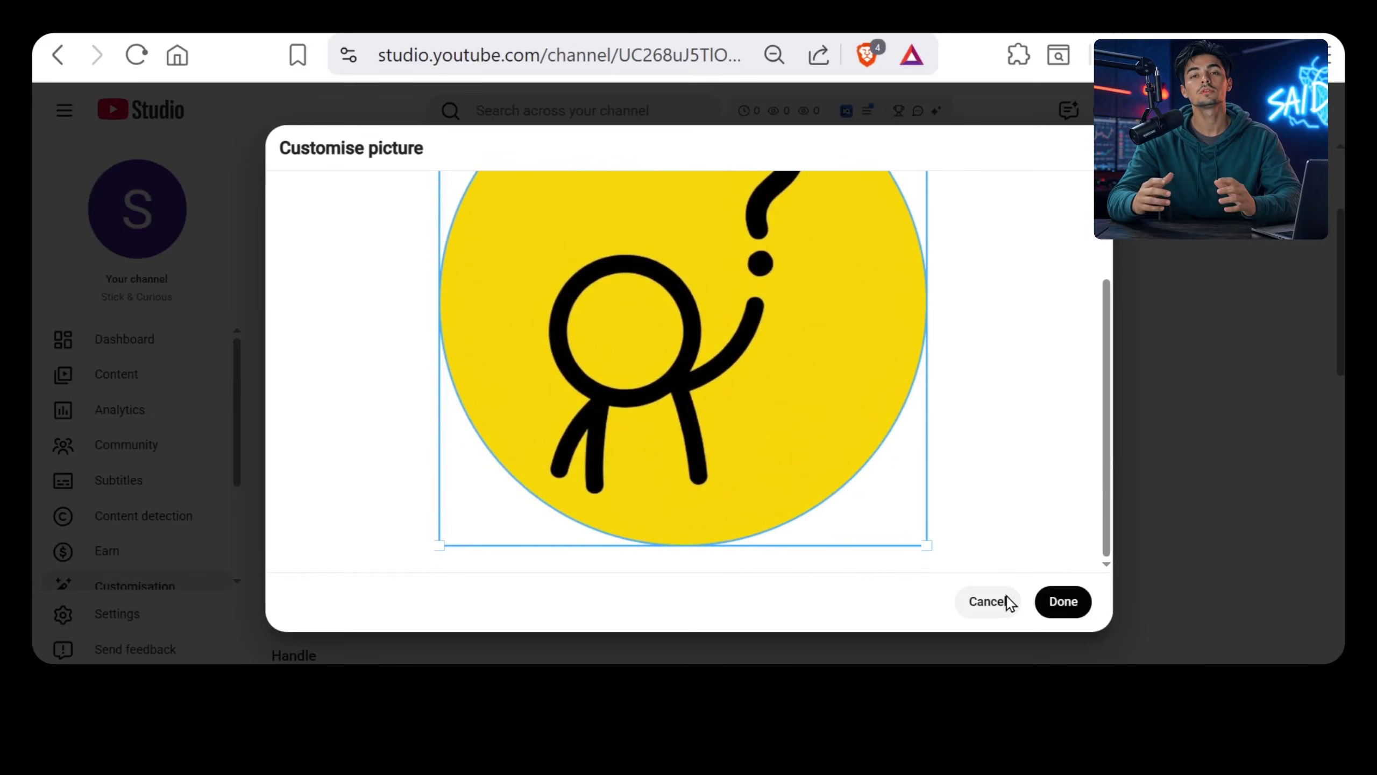
click(1062, 601)
Copy the shortened Stick & Curious description from Claude and paste it into the channel's Description in YouTube Studio
scroll(748, 434, down, 5)
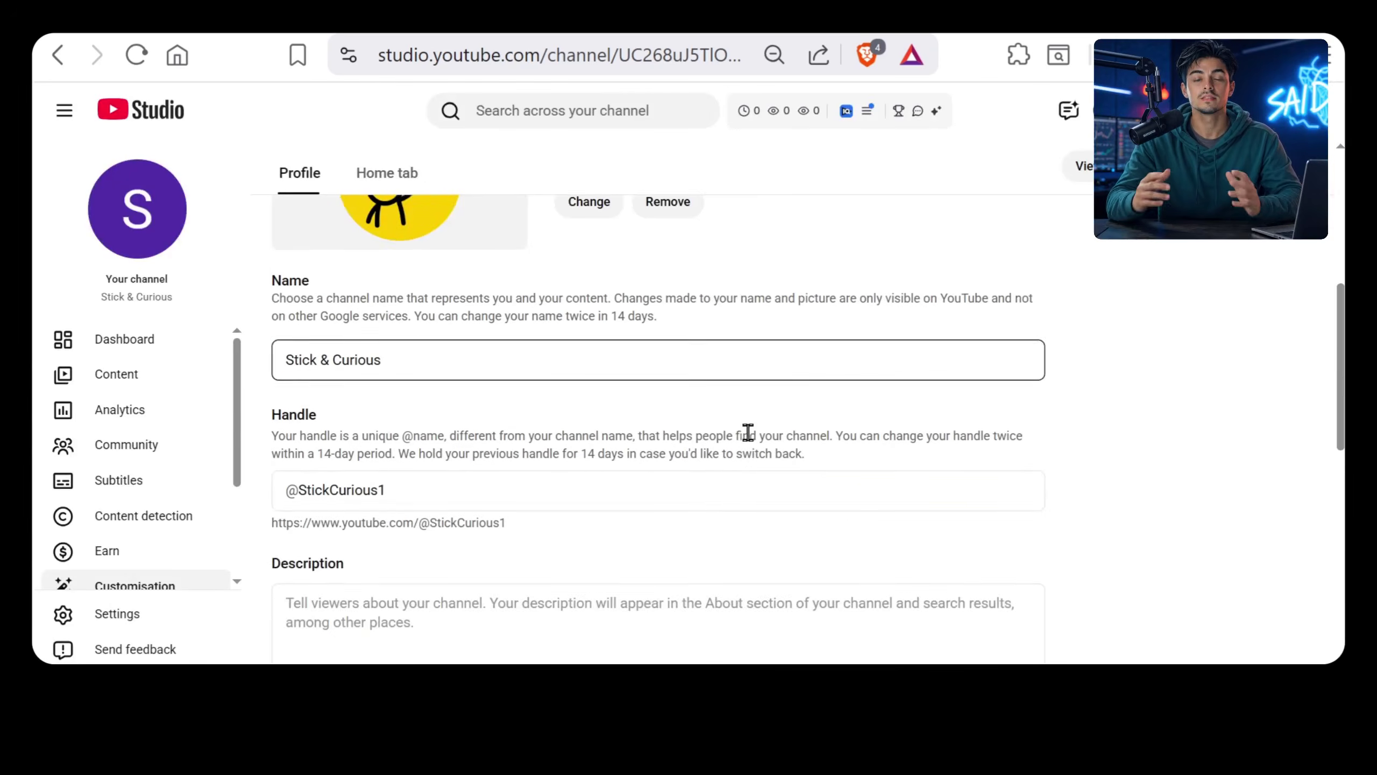
click(434, 436)
key(alt+Tab)
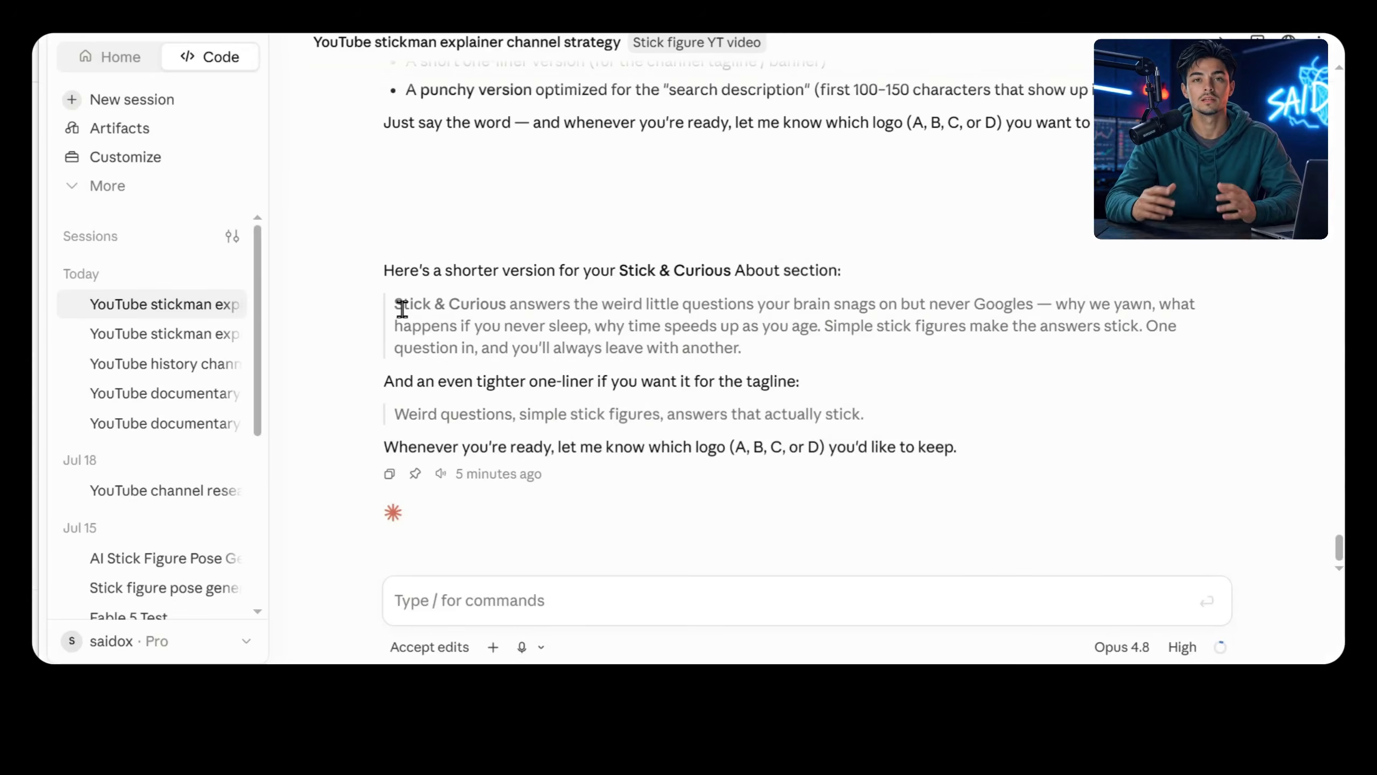
drag(395, 307, 697, 350)
key(ctrl+c)
key(alt+Tab)
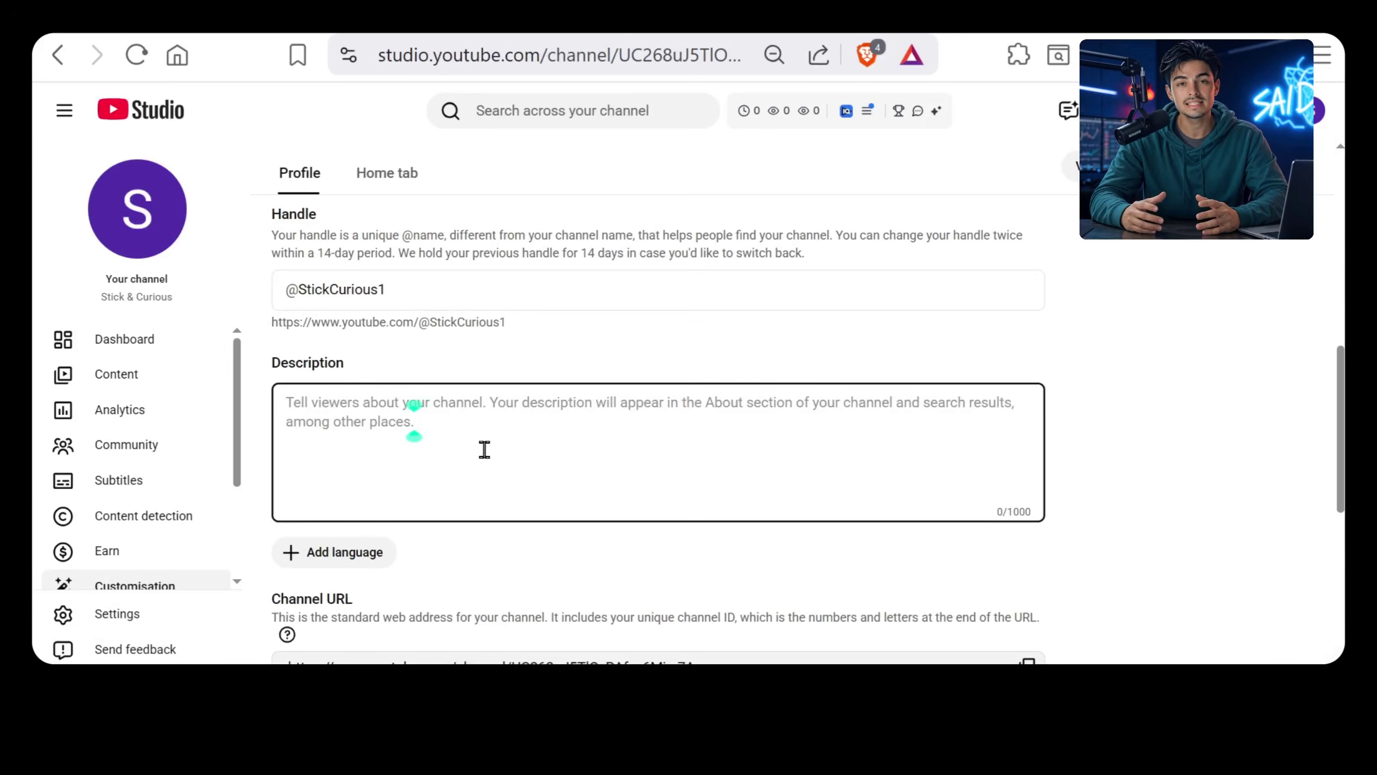
key(ctrl+v)
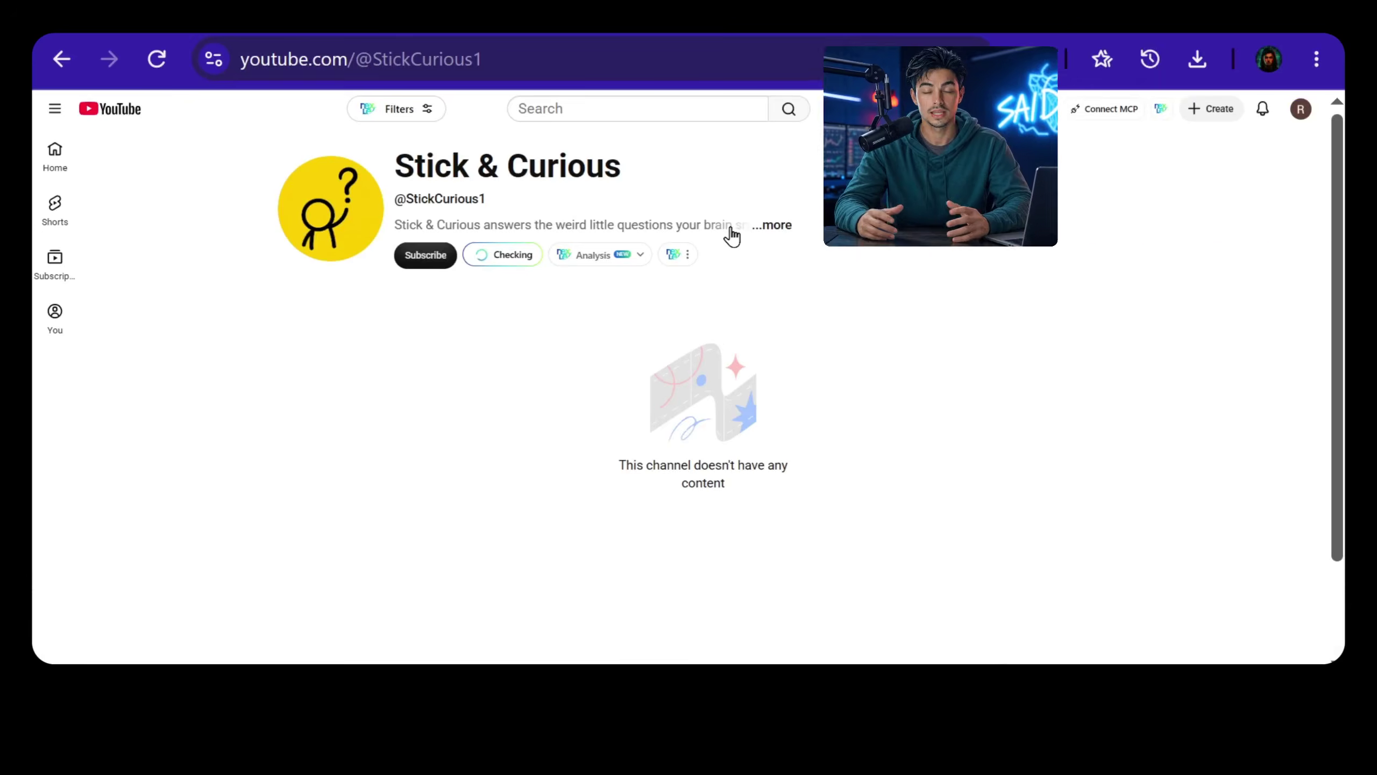
Check the full description on the Stick & Curious channel page and browse the Ink Explainer channel's latest videos
click(732, 232)
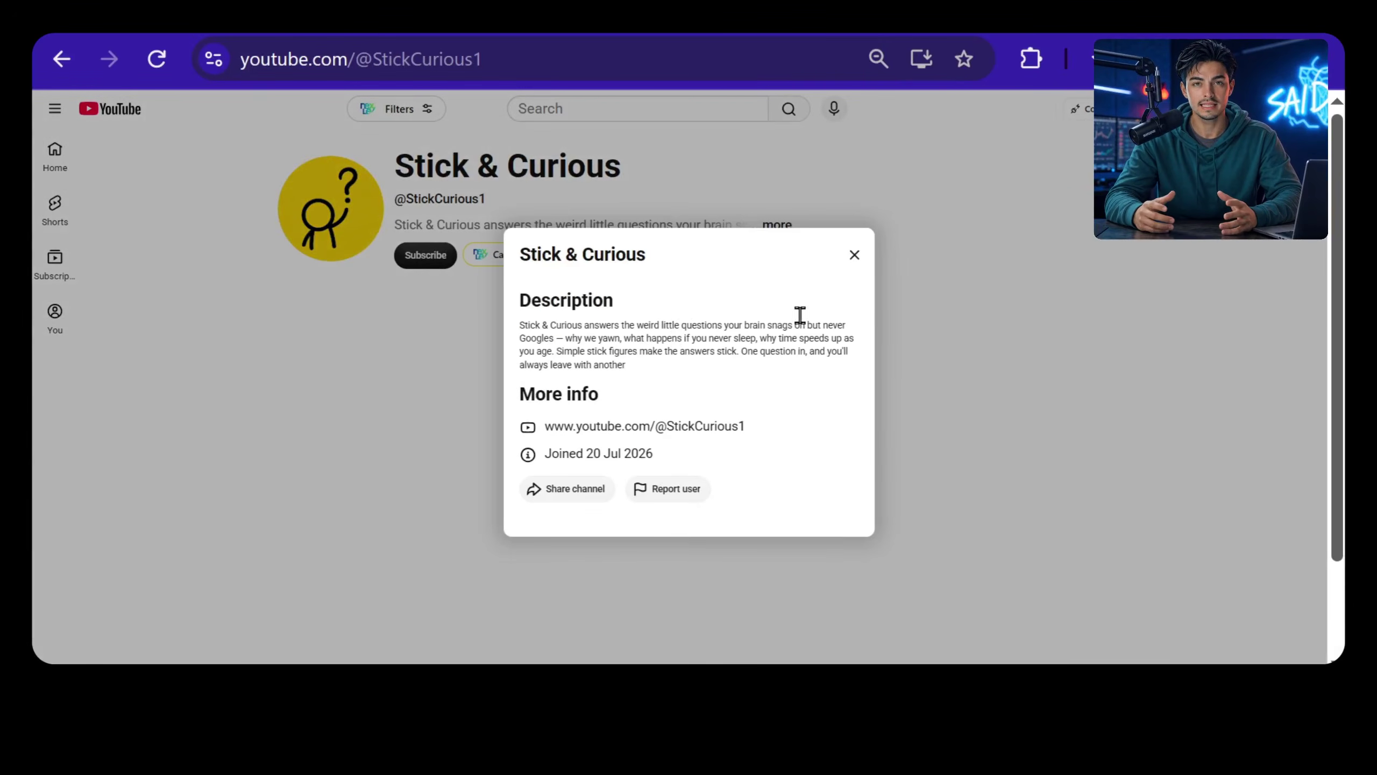
click(855, 255)
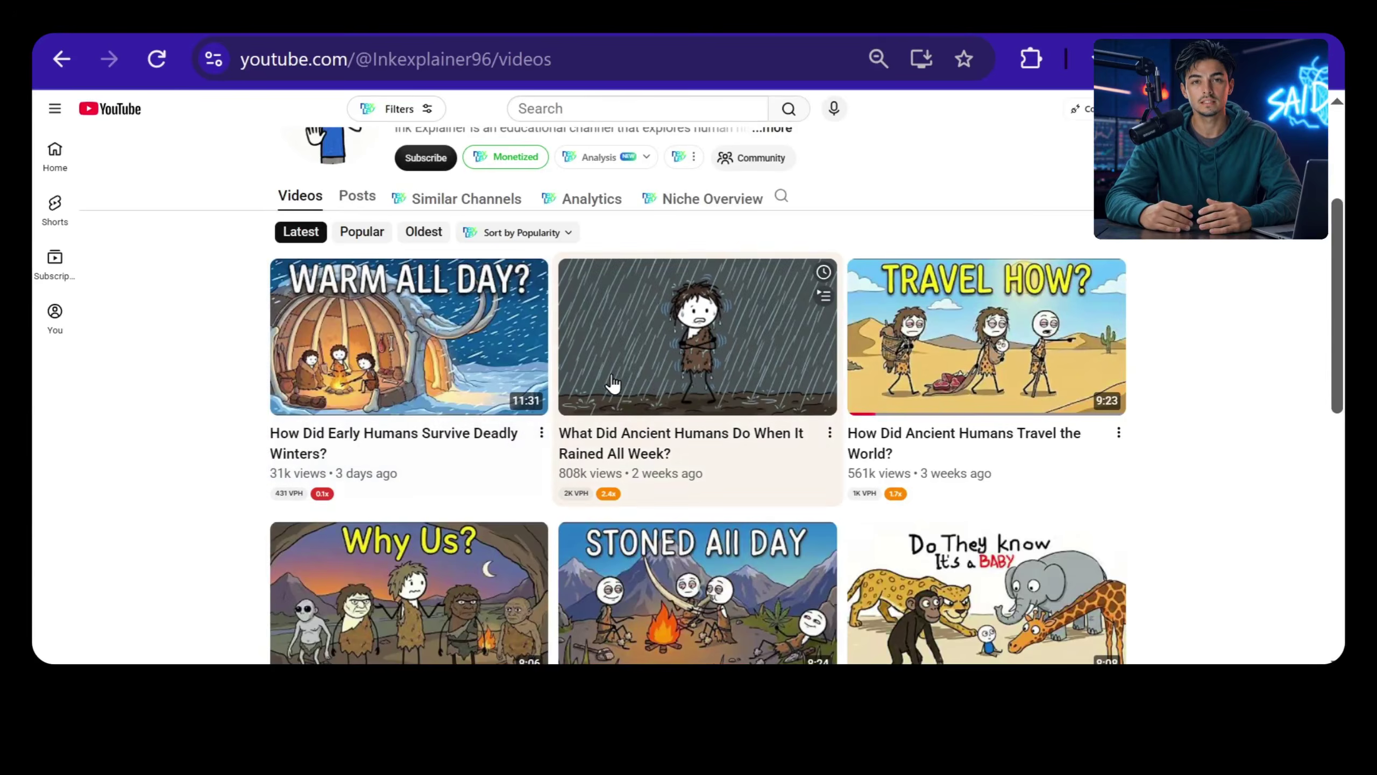
scroll(706, 380, down, 4)
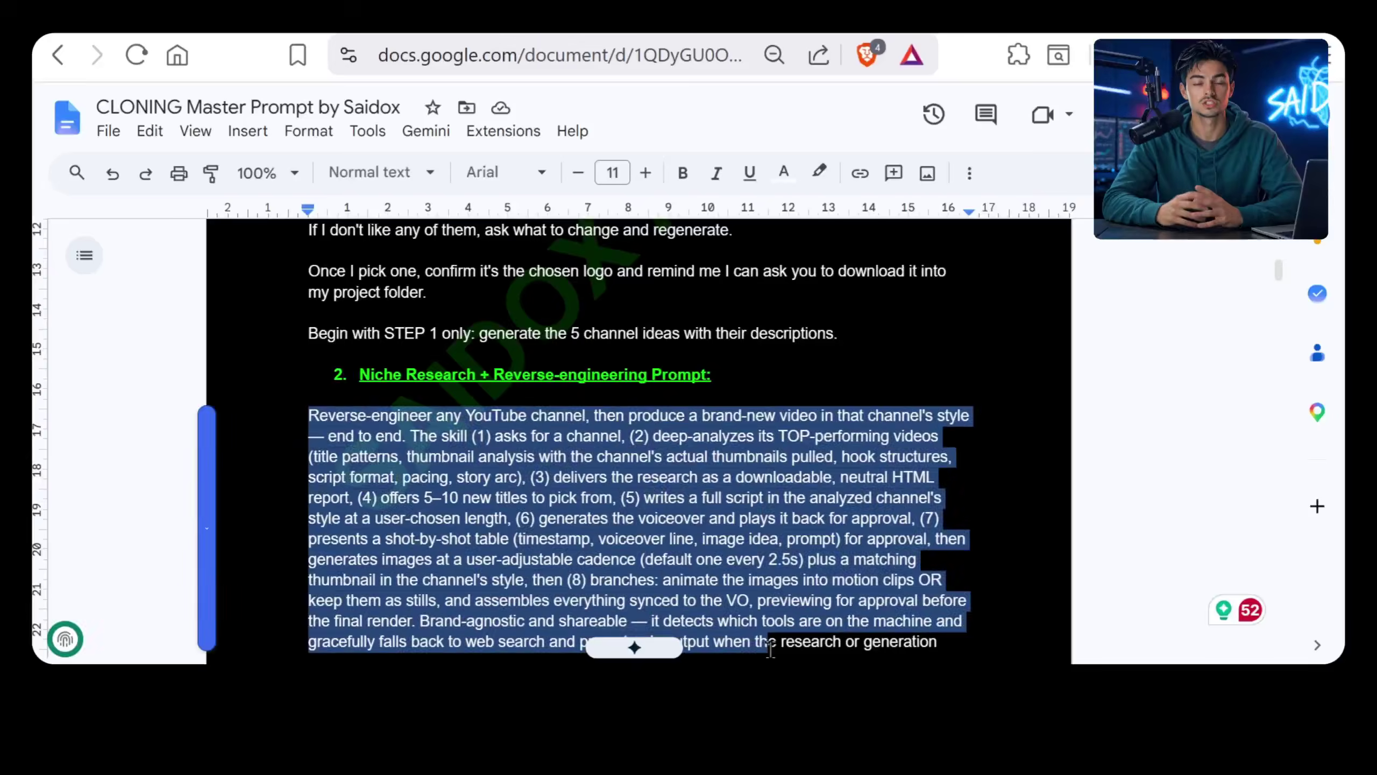
scroll(645, 446, down, 10)
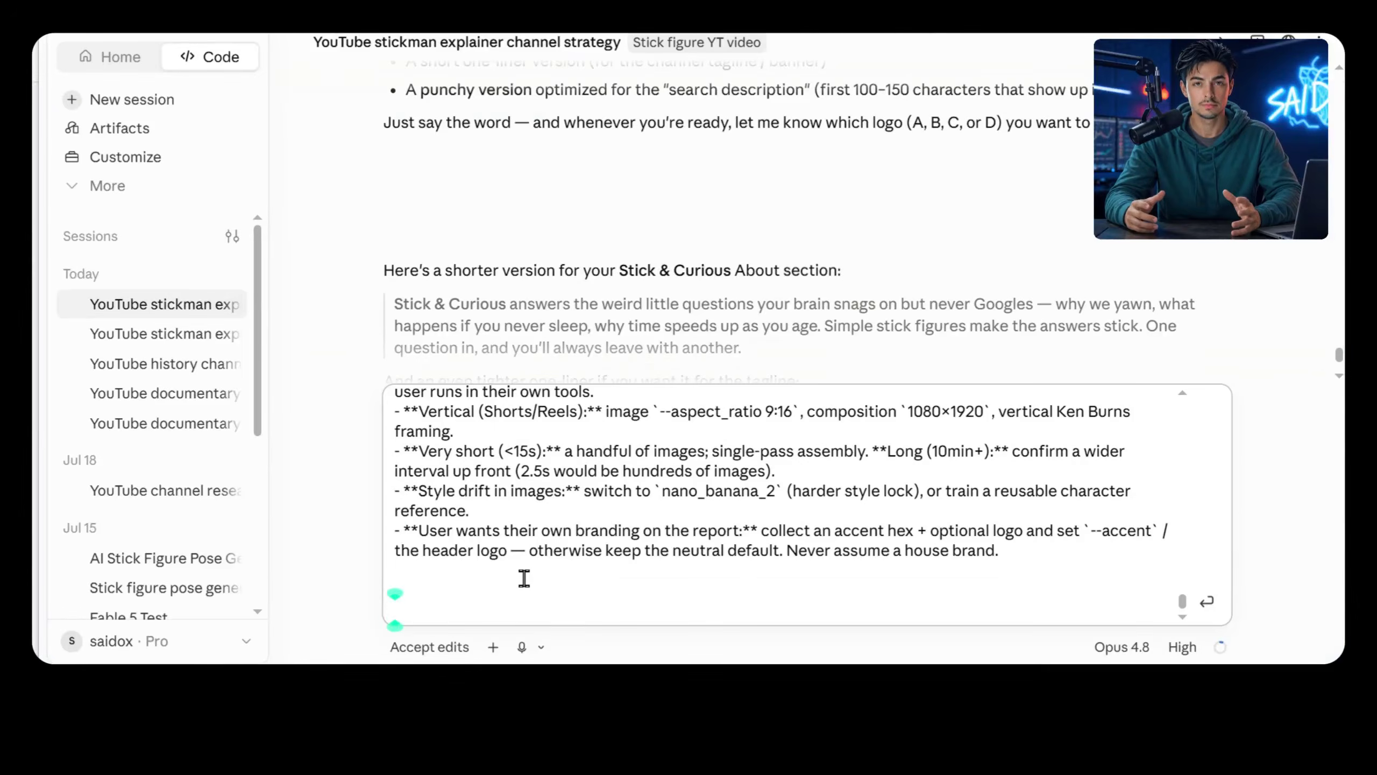
click(1209, 601)
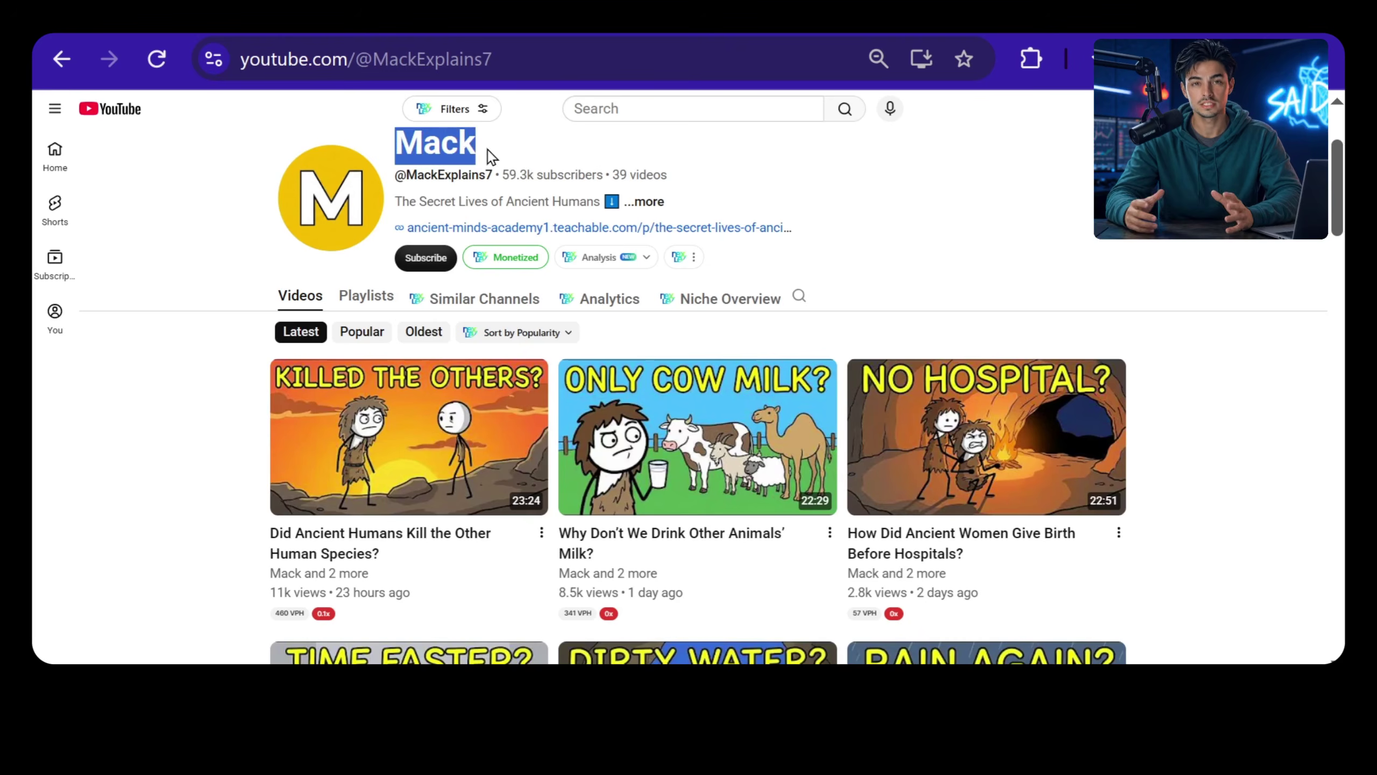
click(429, 59)
right_click(434, 64)
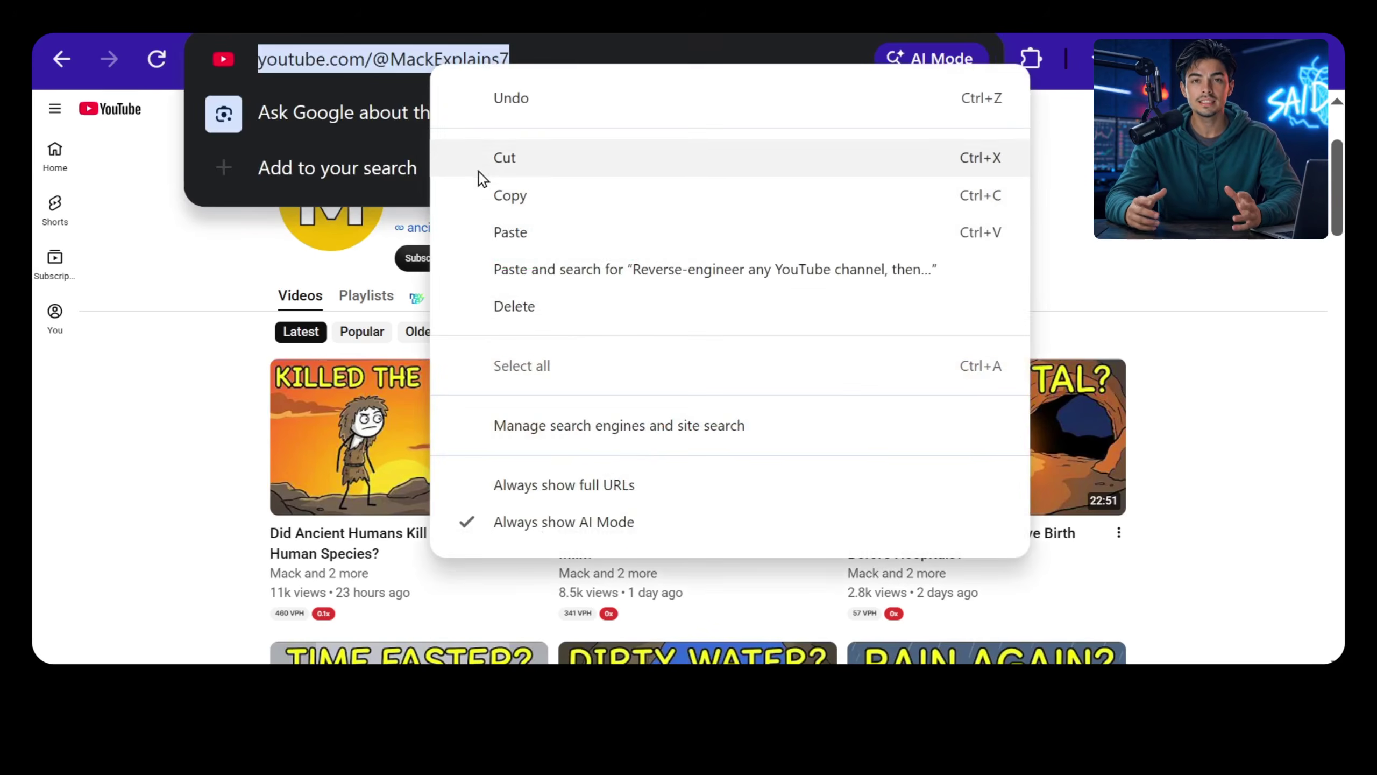
click(479, 191)
key(alt+Tab)
click(492, 605)
key(ctrl+v)
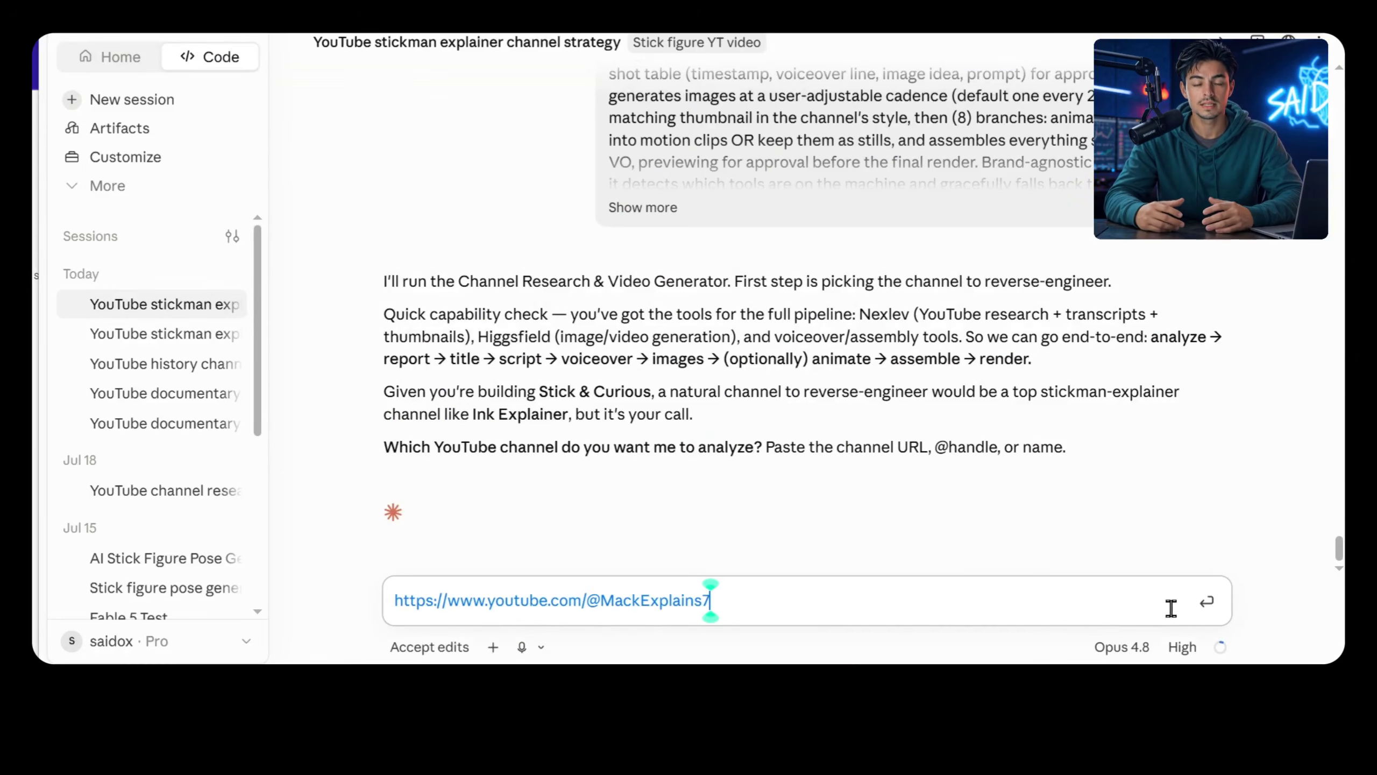
click(1207, 603)
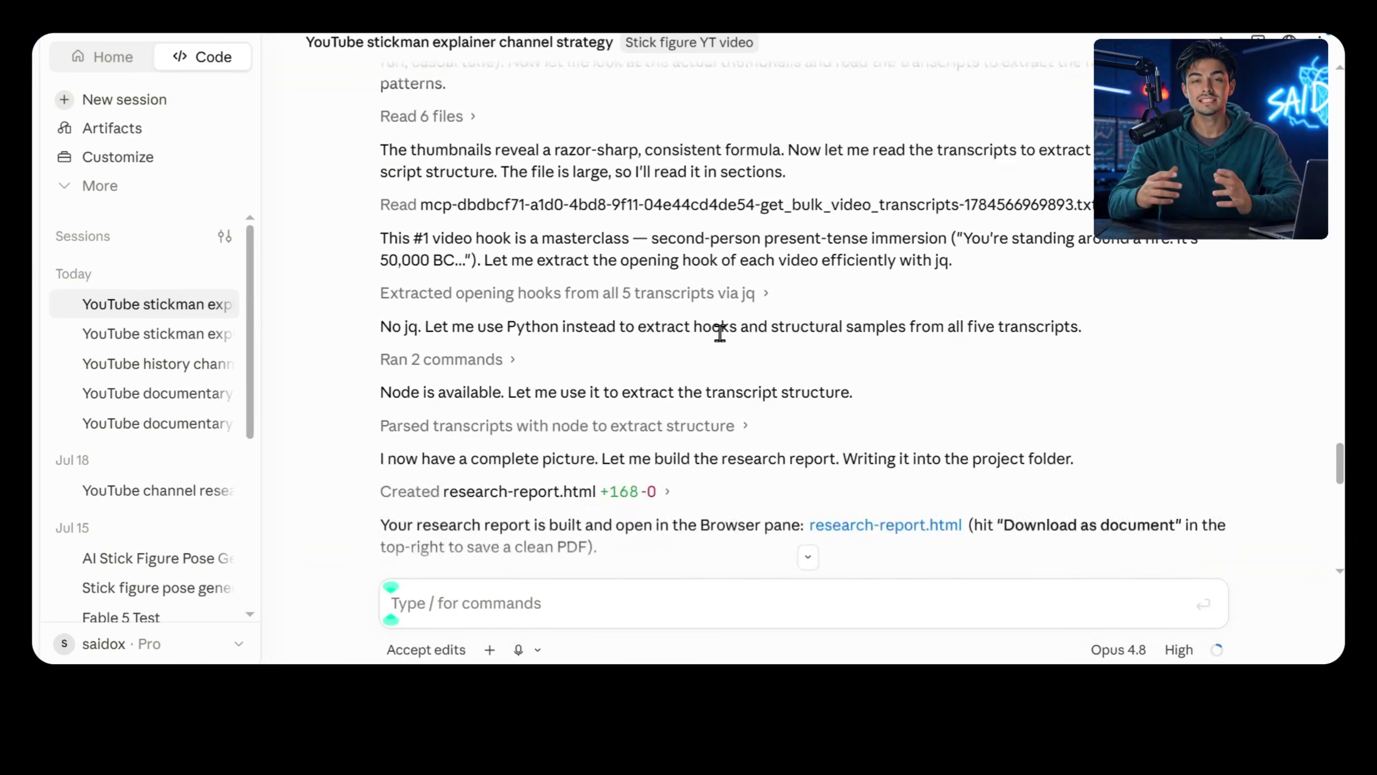
Open research-report.html in an enlarged view and examine its title patterns, thumbnails, script format and reasons the channel works
scroll(717, 331, down, 5)
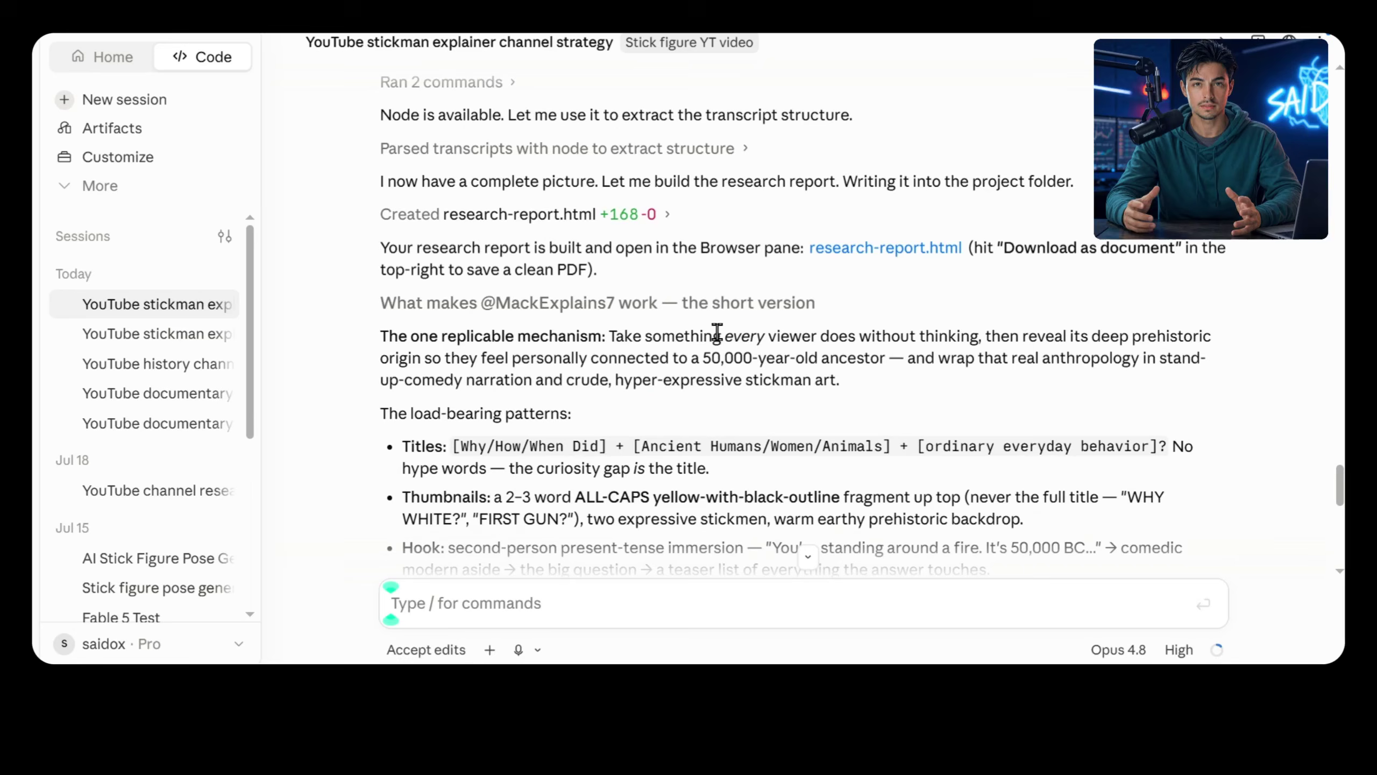
click(859, 252)
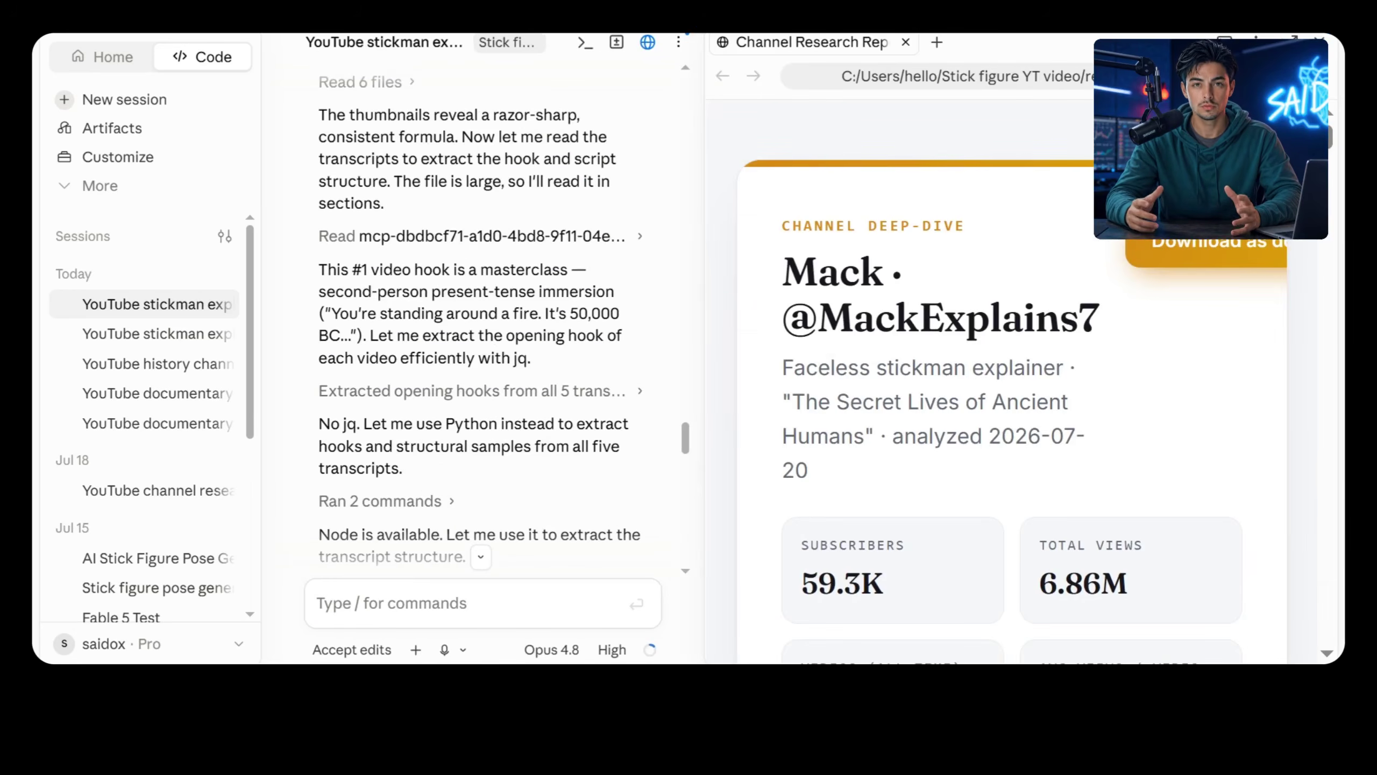
click(1294, 41)
scroll(658, 249, down, 20)
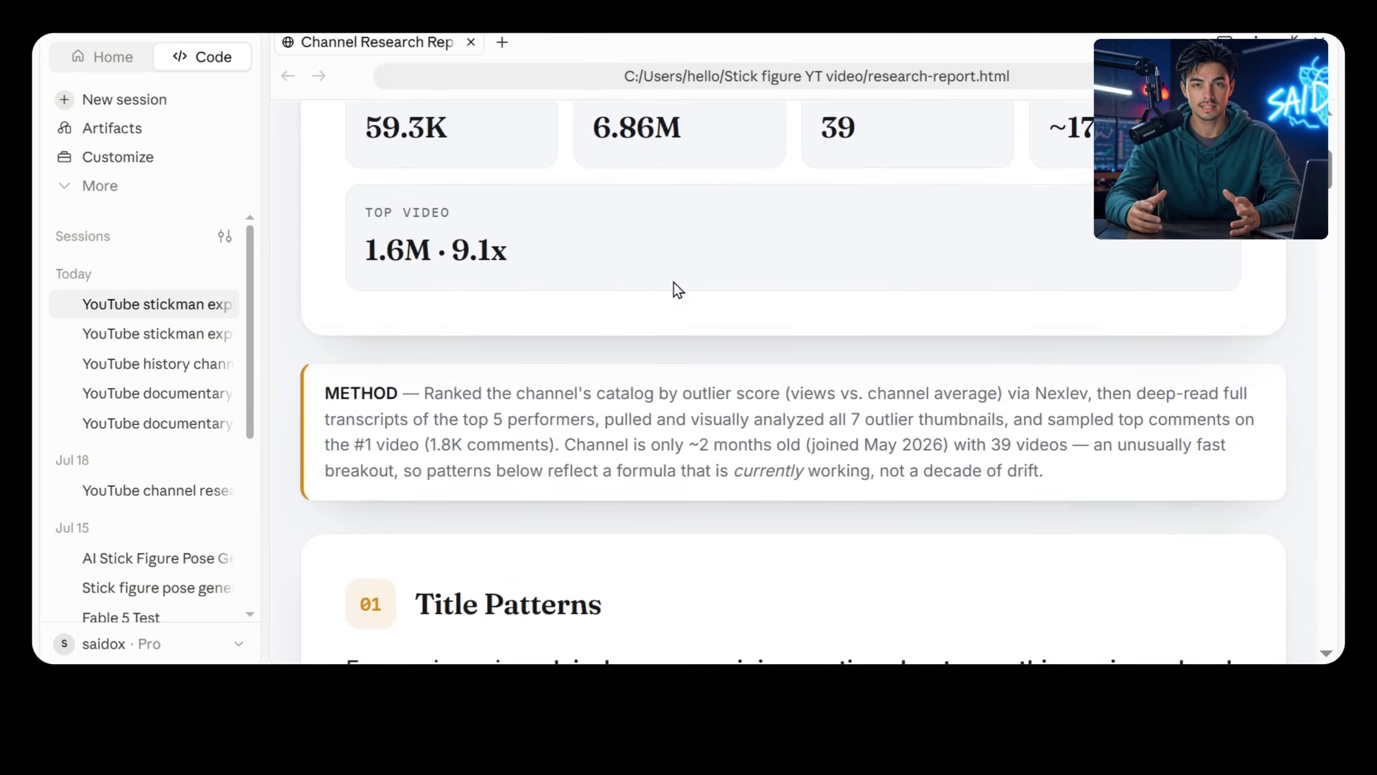
scroll(665, 265, down, 20)
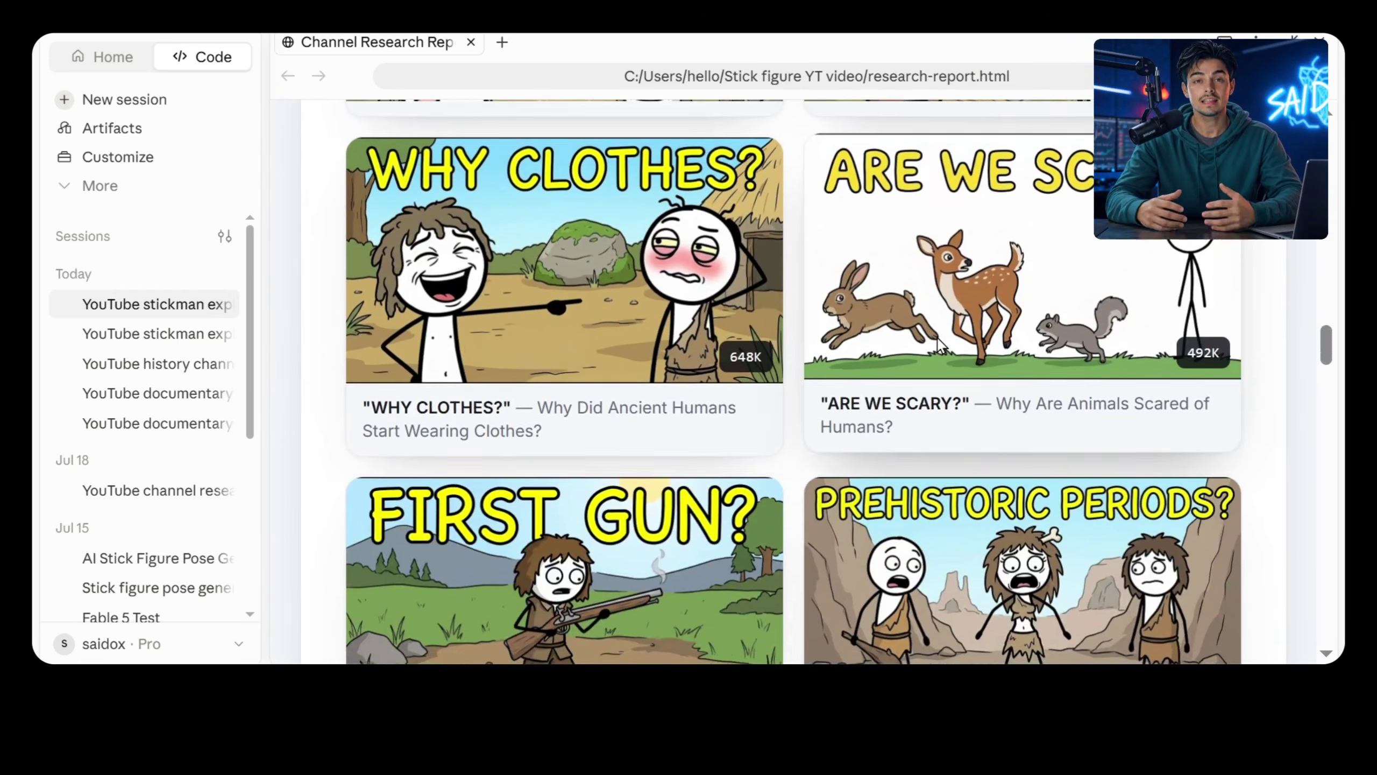
scroll(665, 267, down, 20)
scroll(737, 324, down, 20)
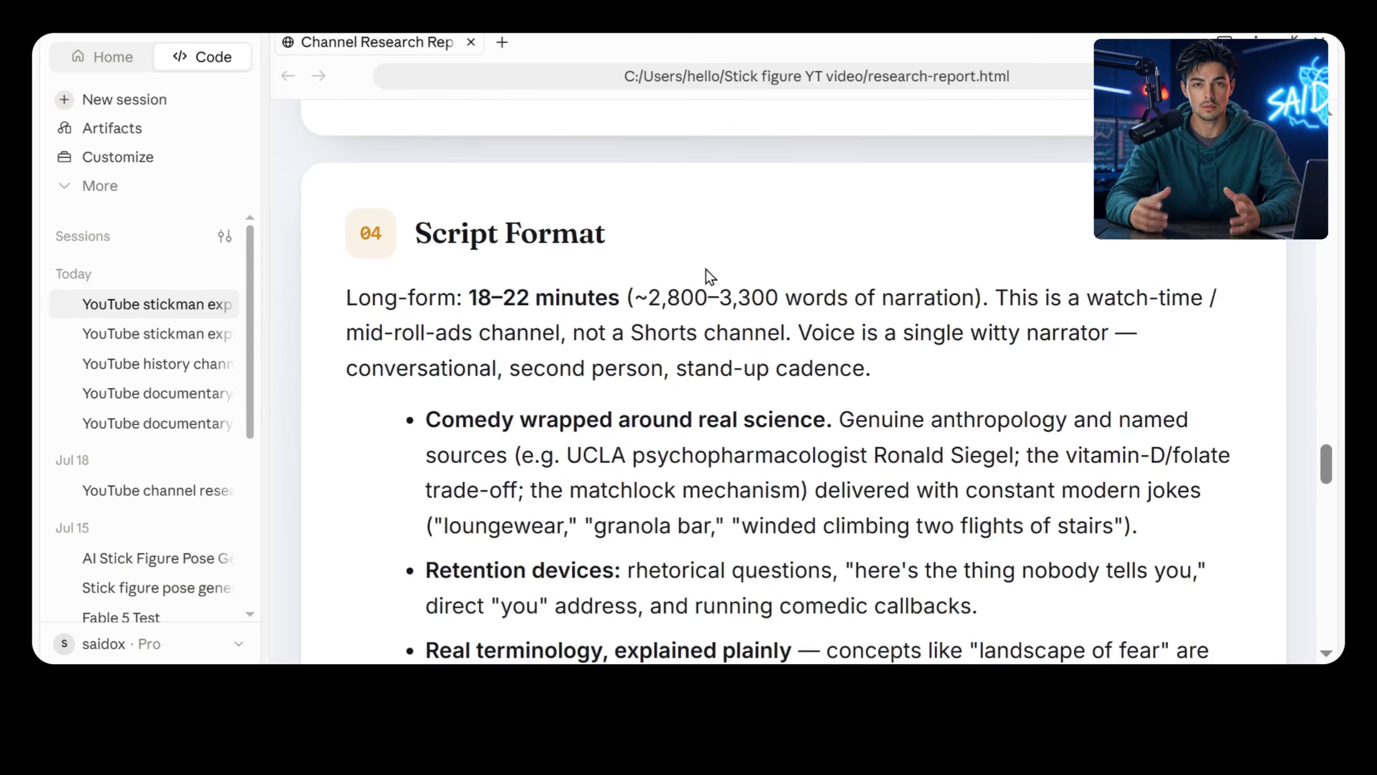
scroll(847, 389, down, 10)
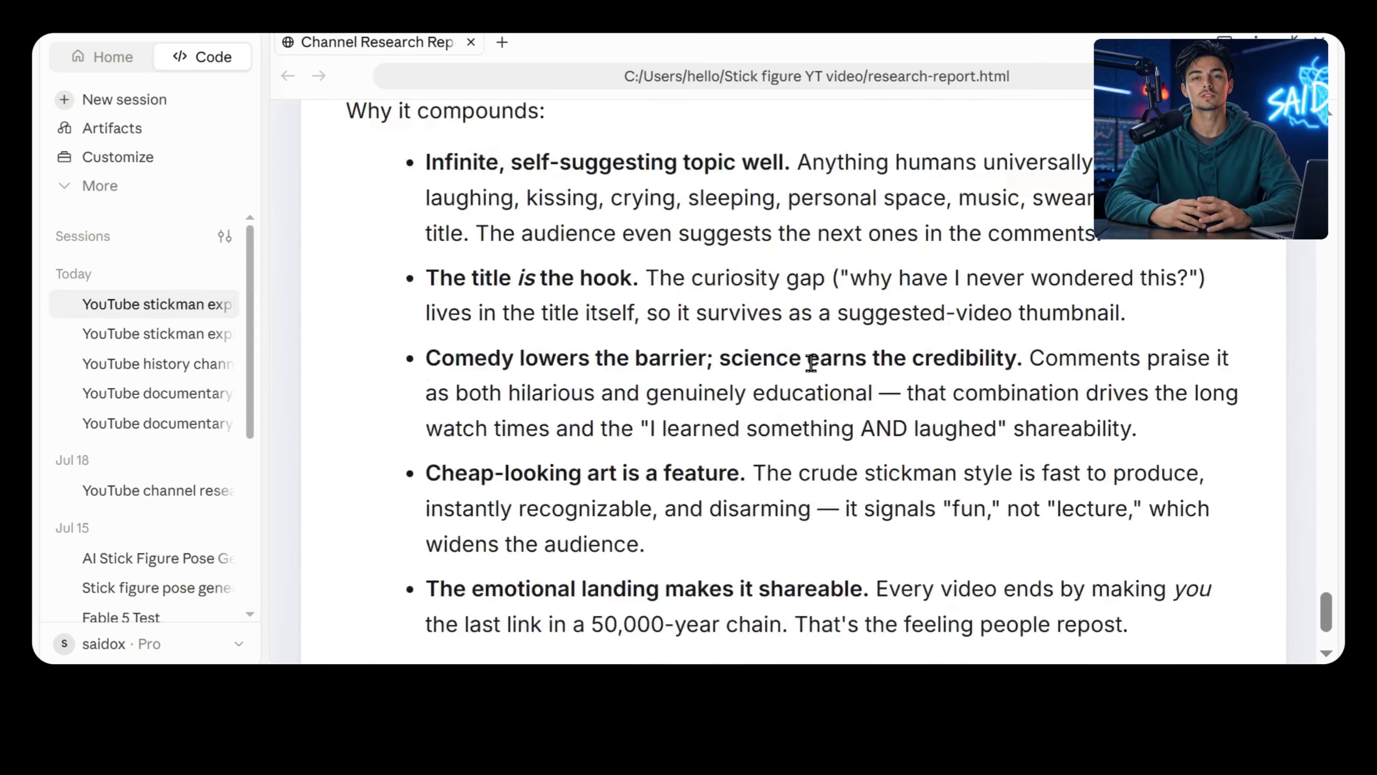
scroll(775, 402, up, 20)
scroll(776, 401, up, 15)
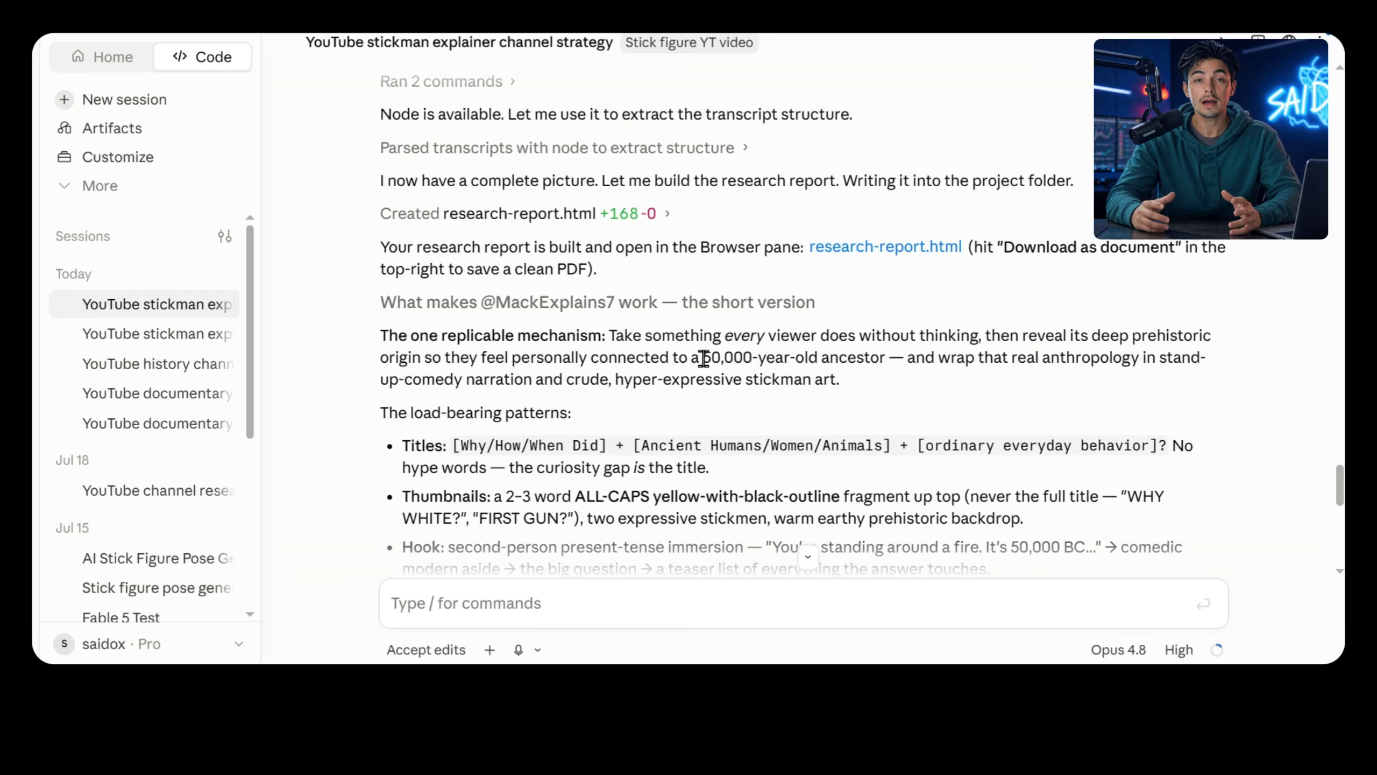
Choose "How Did Ancient Humans Deal With Pain?" from the new title options and send it to Claude
scroll(727, 326, down, 10)
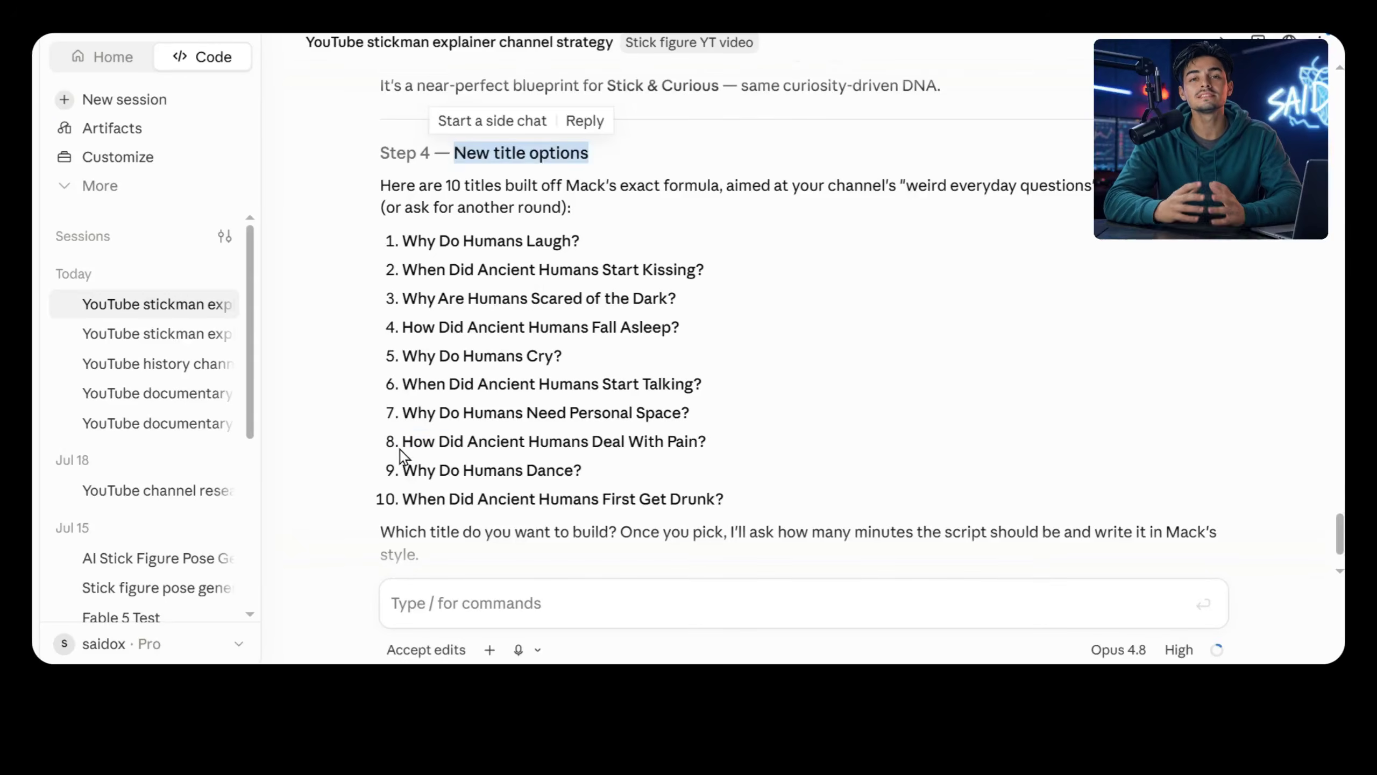
click(405, 448)
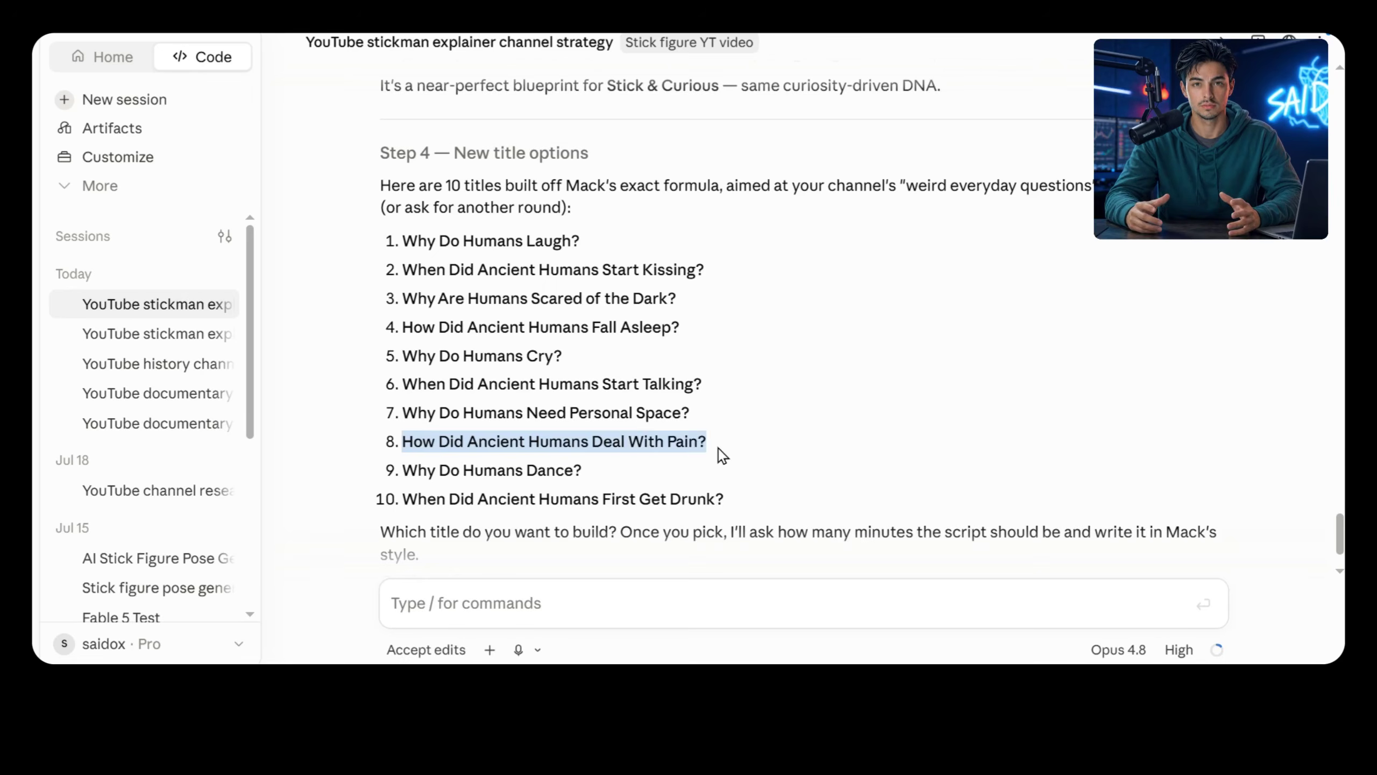
drag(699, 442, 495, 597)
click(1205, 605)
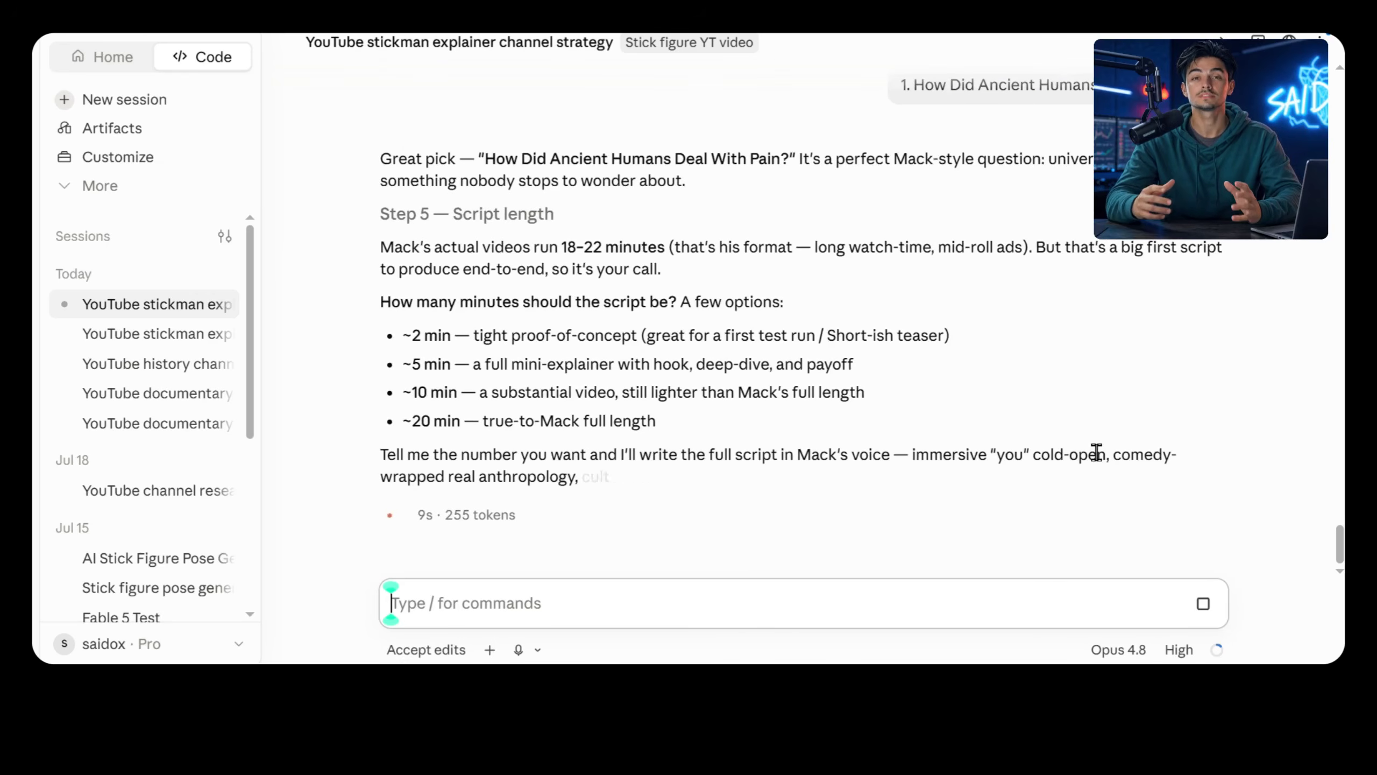
Review the script length options and answer Claude with "1 minute"
drag(455, 211, 595, 225)
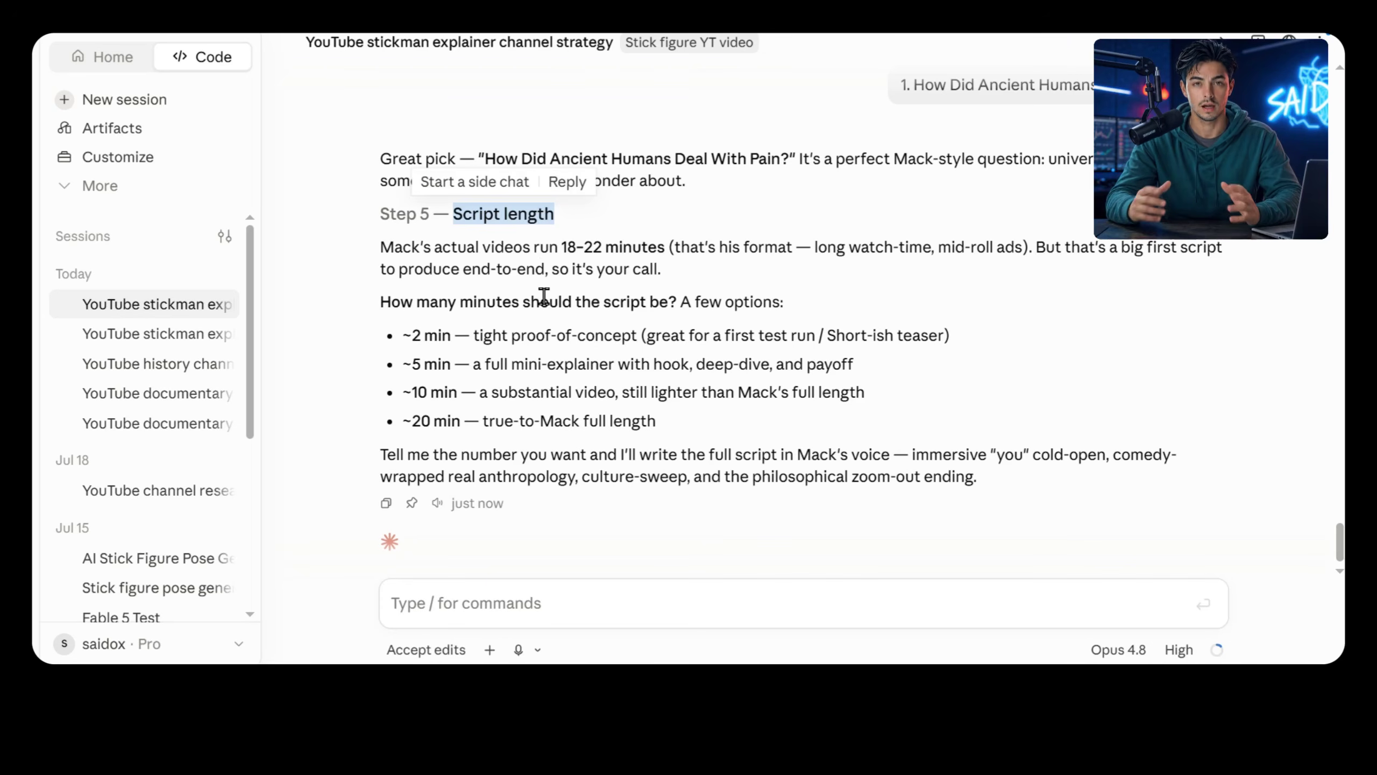
drag(410, 421, 456, 428)
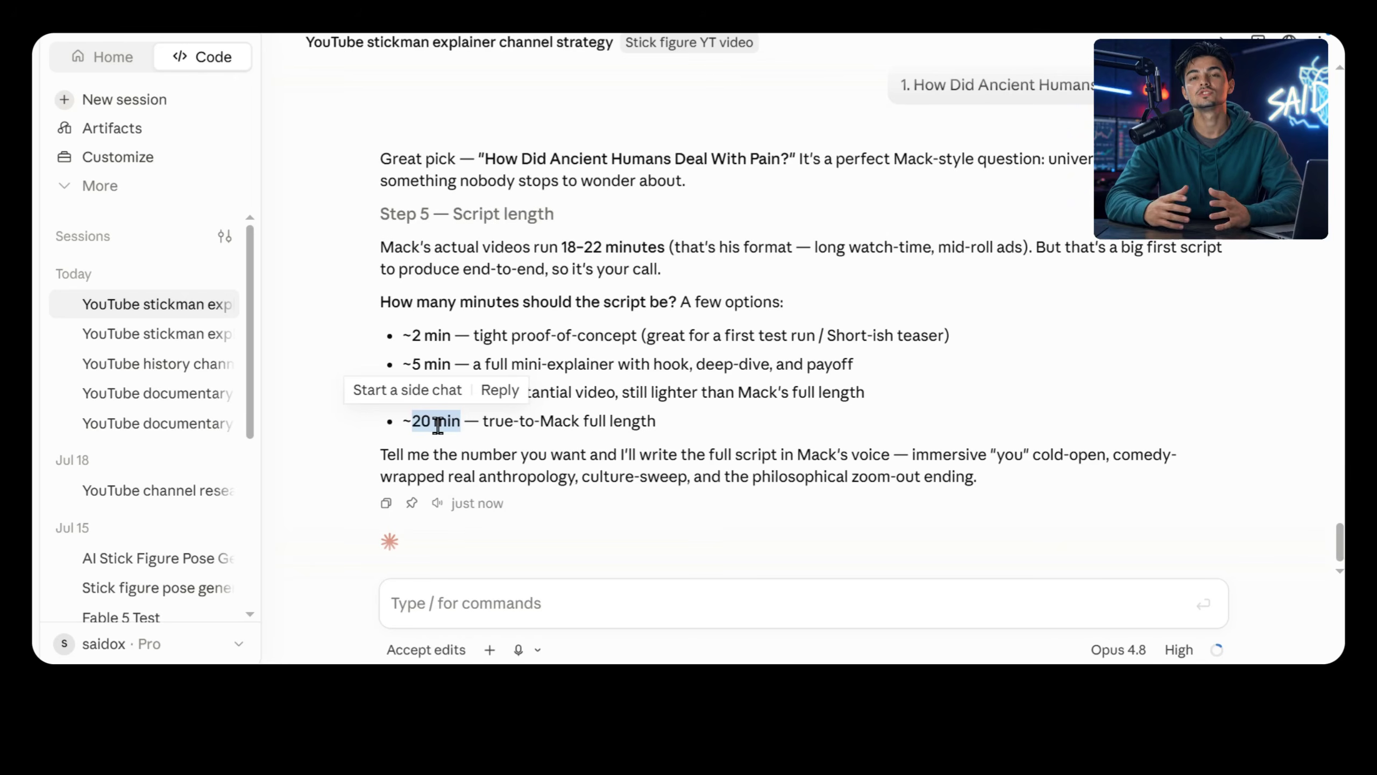
click(487, 606)
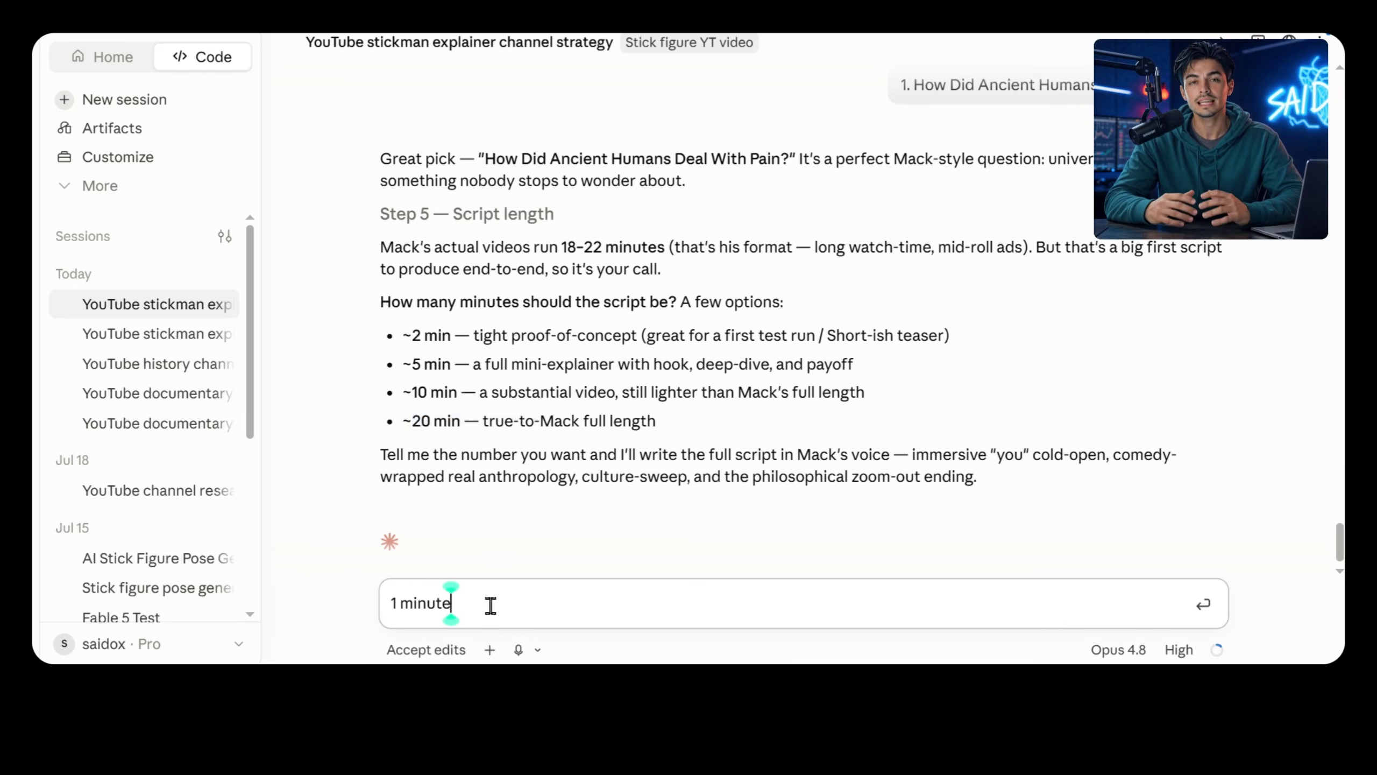
text(1 minute)
key(Return)
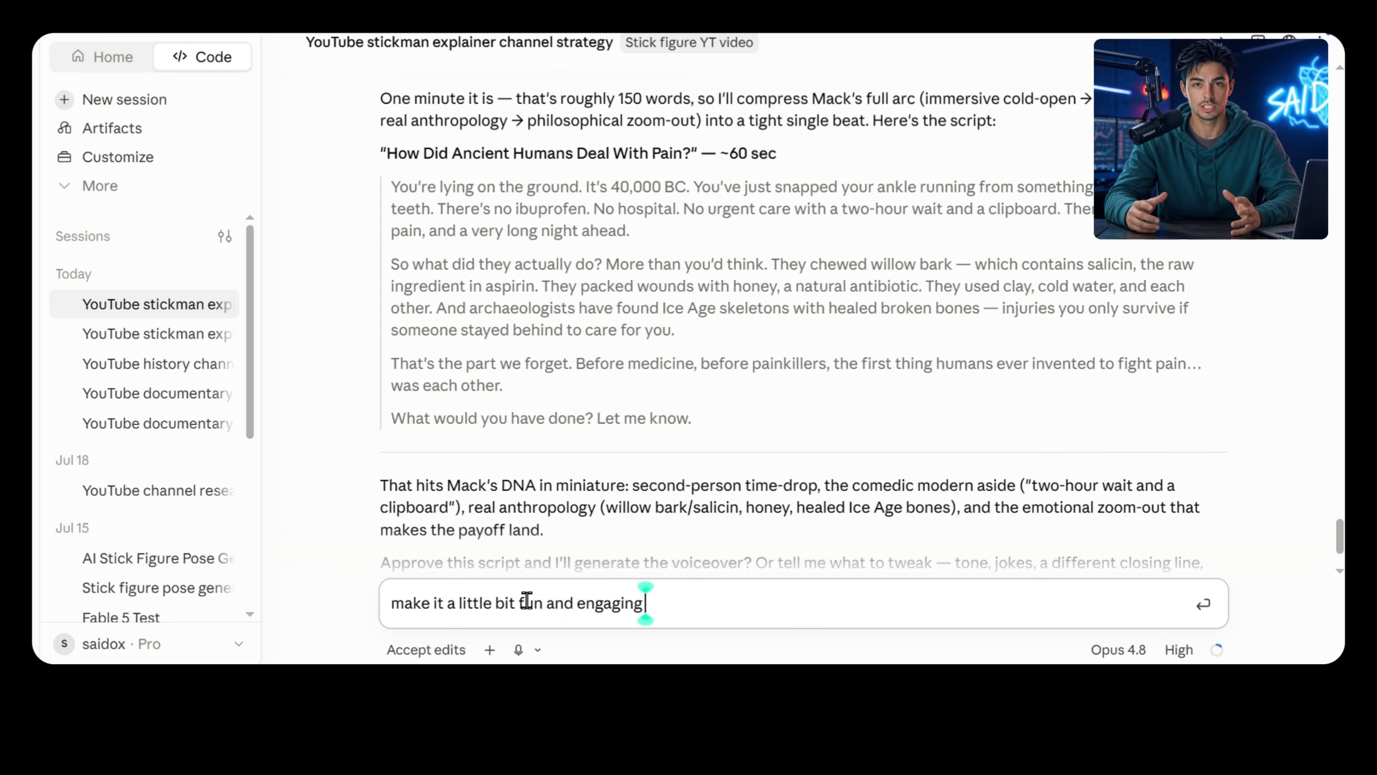
Prompt Claude to "make it a little bit fun and engaging", and copy the rewritten script into ElevenLabs Text to Speech
key(Return)
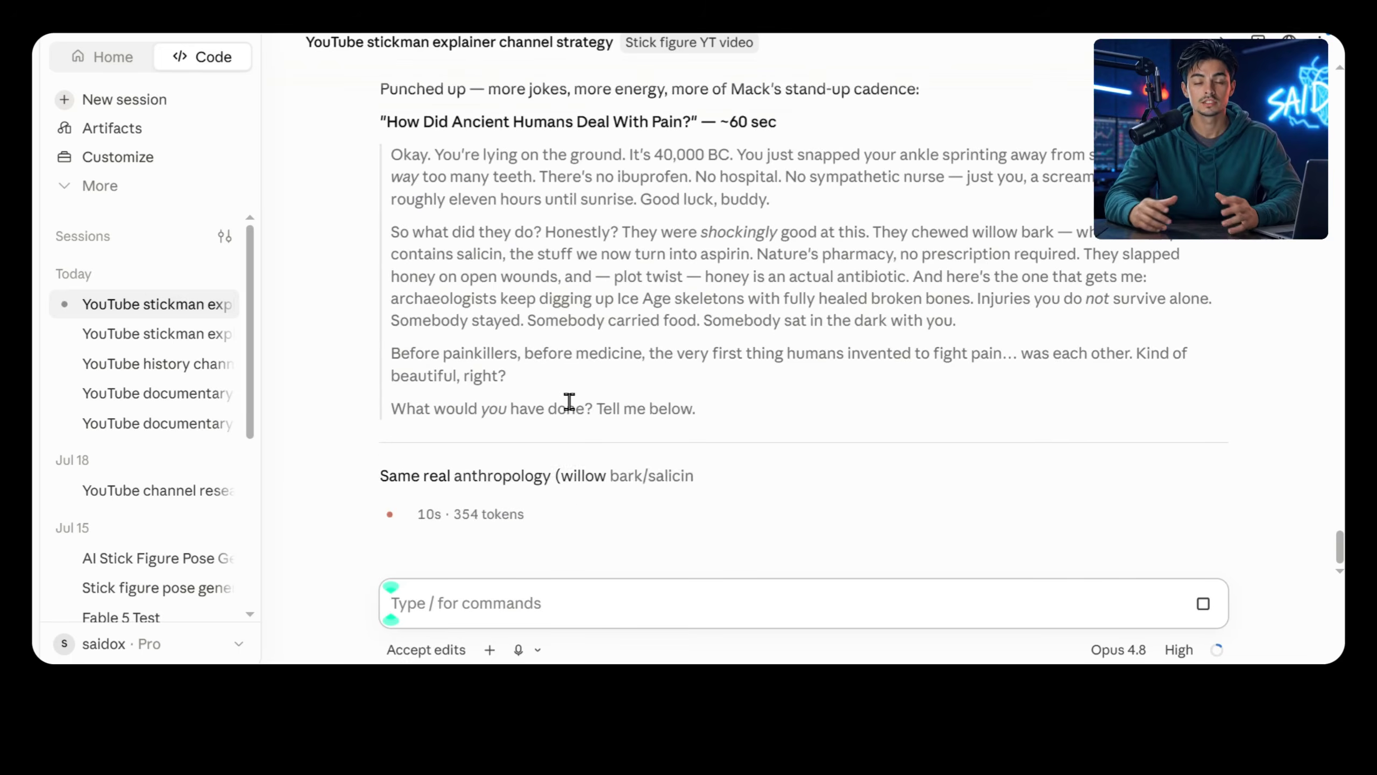
drag(399, 189, 705, 451)
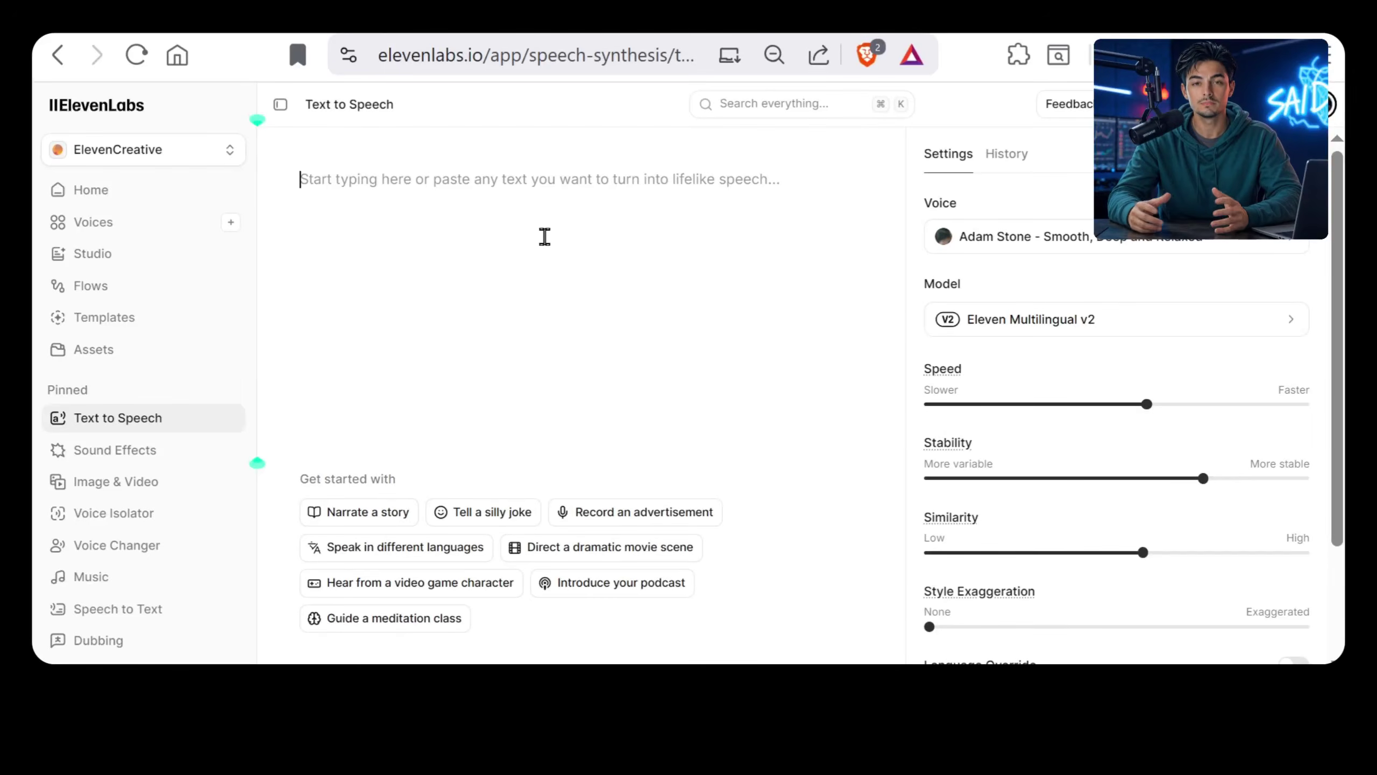
text(Okay. You're lying on the ground. It's 40,000 BC. You just snapped your ankle sprinting away from something with way too many teeth. There's no ibuprofen. No hospital. No sympathetic nurse — just you, a screaming ankle, and roughly eleven hours until sunrise. Good luck, buddy.  So what did they do? Honestly? They were shockingly good at this. They chewed willow bark — which literally contains salicin, the stuff we now turn into aspirin. Nature's pharmacy, no prescription required. They slapped honey on open wounds, and — plot twist — honey is an actual antibiotic. And here's the one that gets me: archaeologists keep digging up Ice Age skeletons with fully healed broken bones. Injuries you do not survive alone. Somebody stayed. Somebody carried food. Somebody sat in the dark with you.  Before painkillers, before medicine, the very first thing humans invented to fight pain... was each other. Kind of beautiful, right?  What would you have done? Tell me below.)
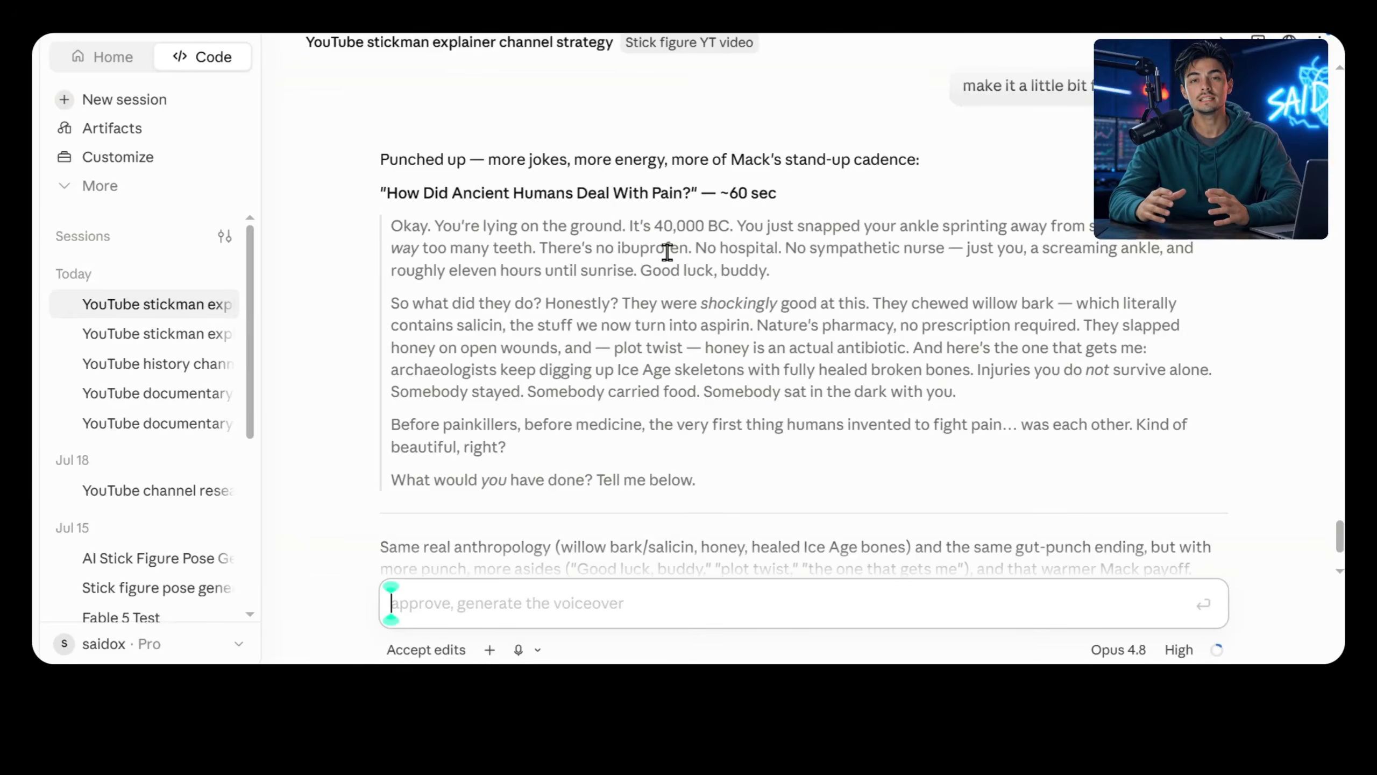
Create a new API key in ElevenLabs' developer settings, keeping the suggested name and default access options
scroll(738, 244, down, 3)
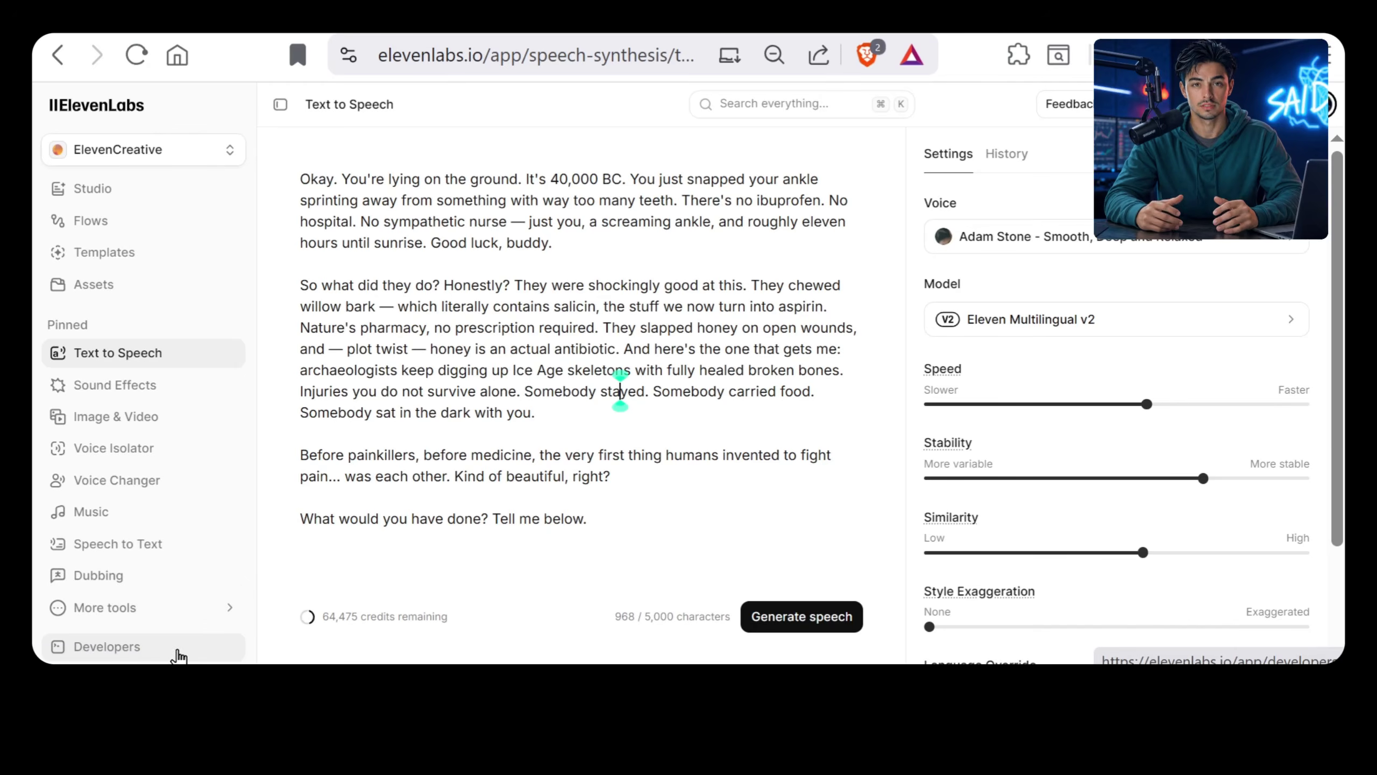
click(147, 654)
click(410, 203)
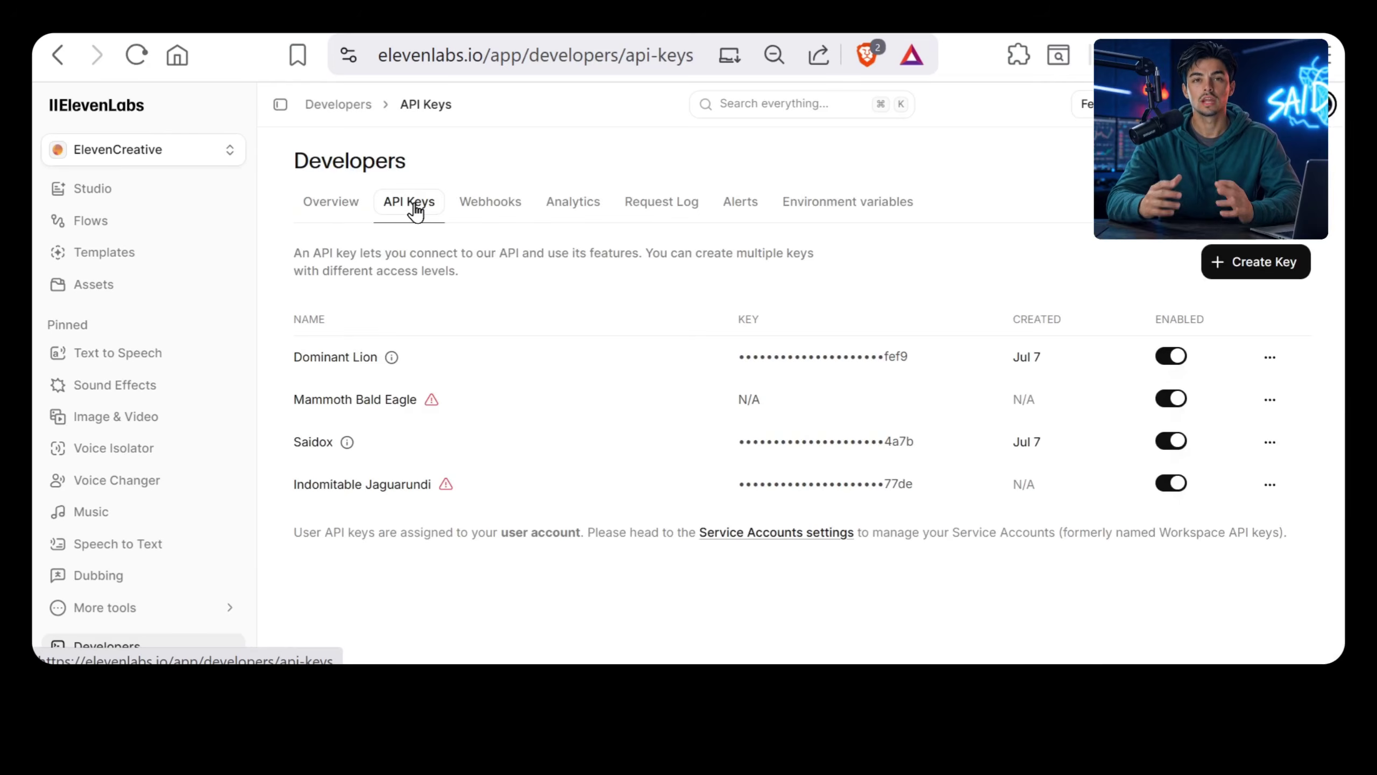
click(1217, 277)
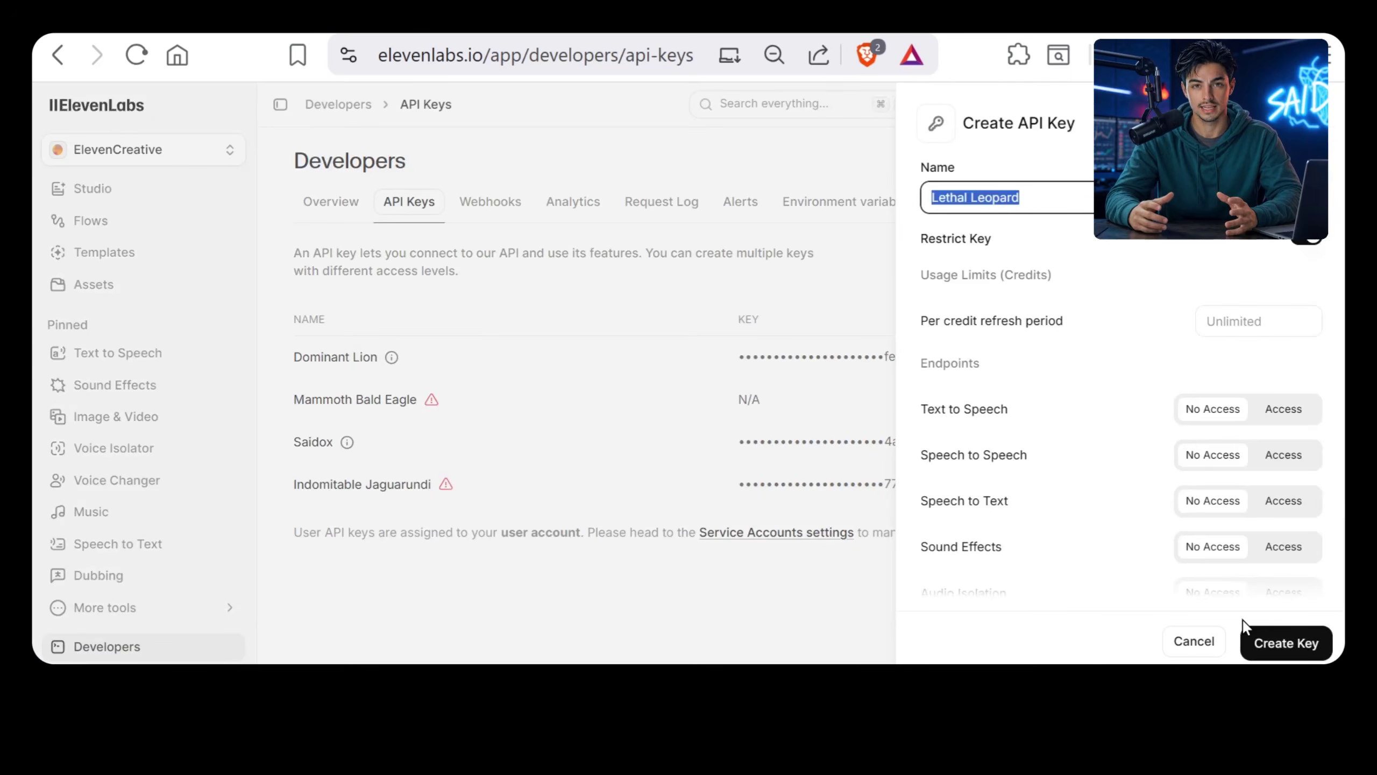
click(1283, 642)
Switch to Claude Code and, in a new session for the Stick figure YT video folder, enter "install the ElevenLabs API" followed by the API key
click(160, 108)
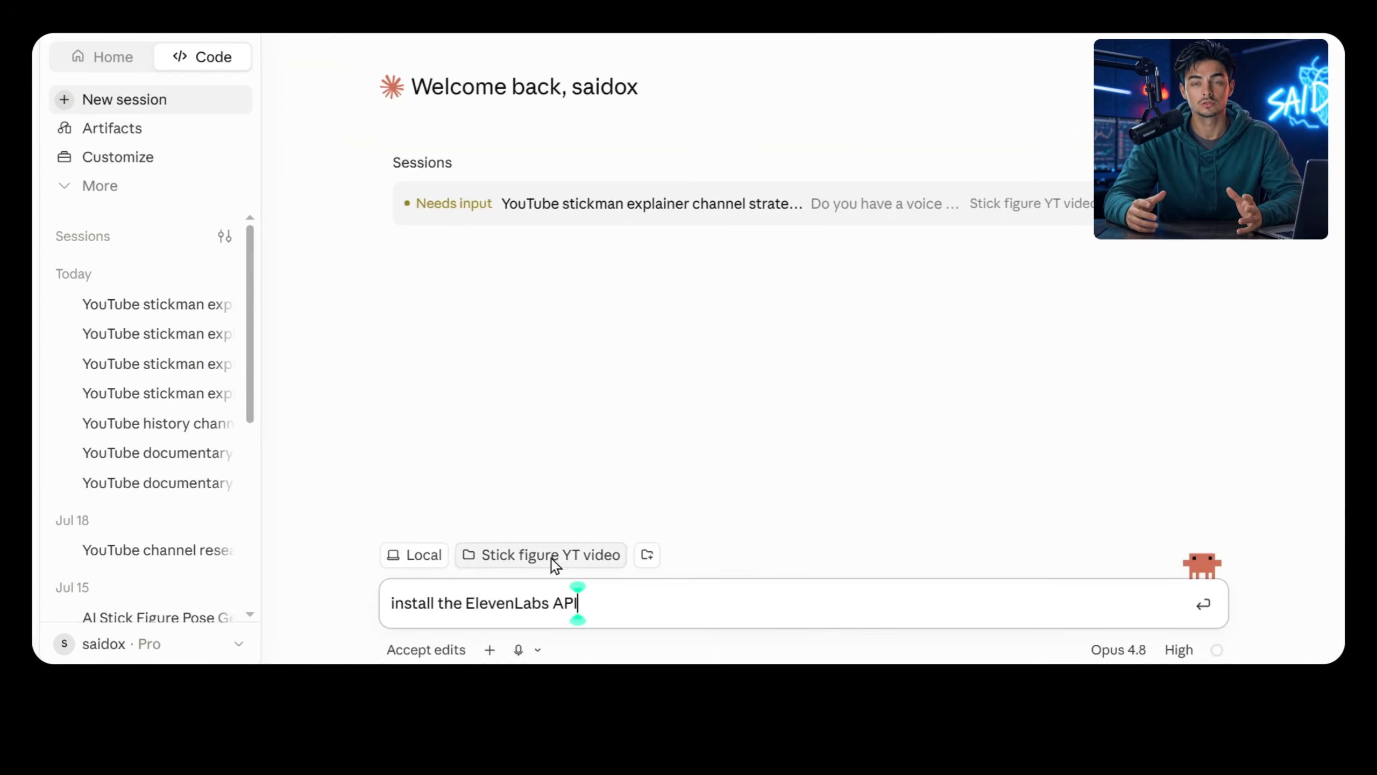
drag(392, 604, 584, 606)
click(584, 606)
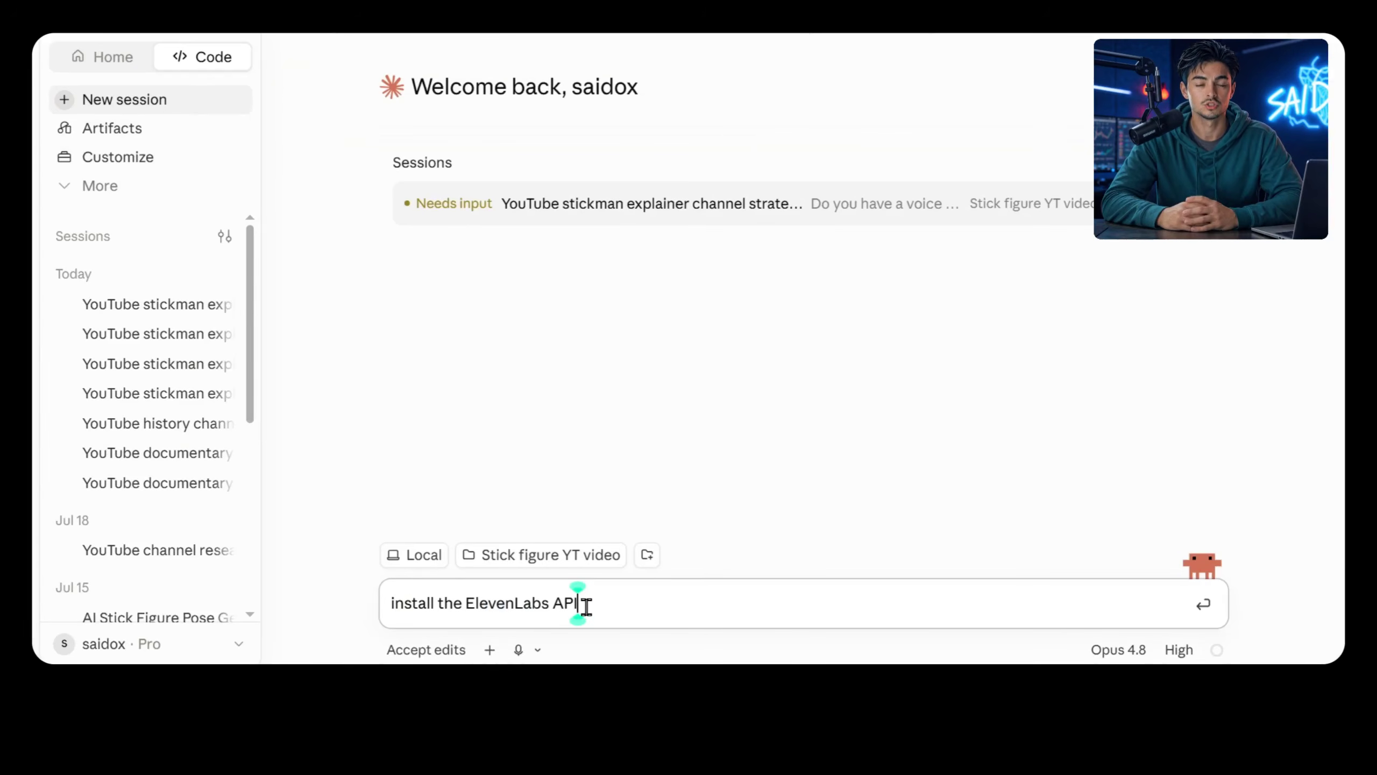
drag(391, 604, 592, 611)
click(591, 611)
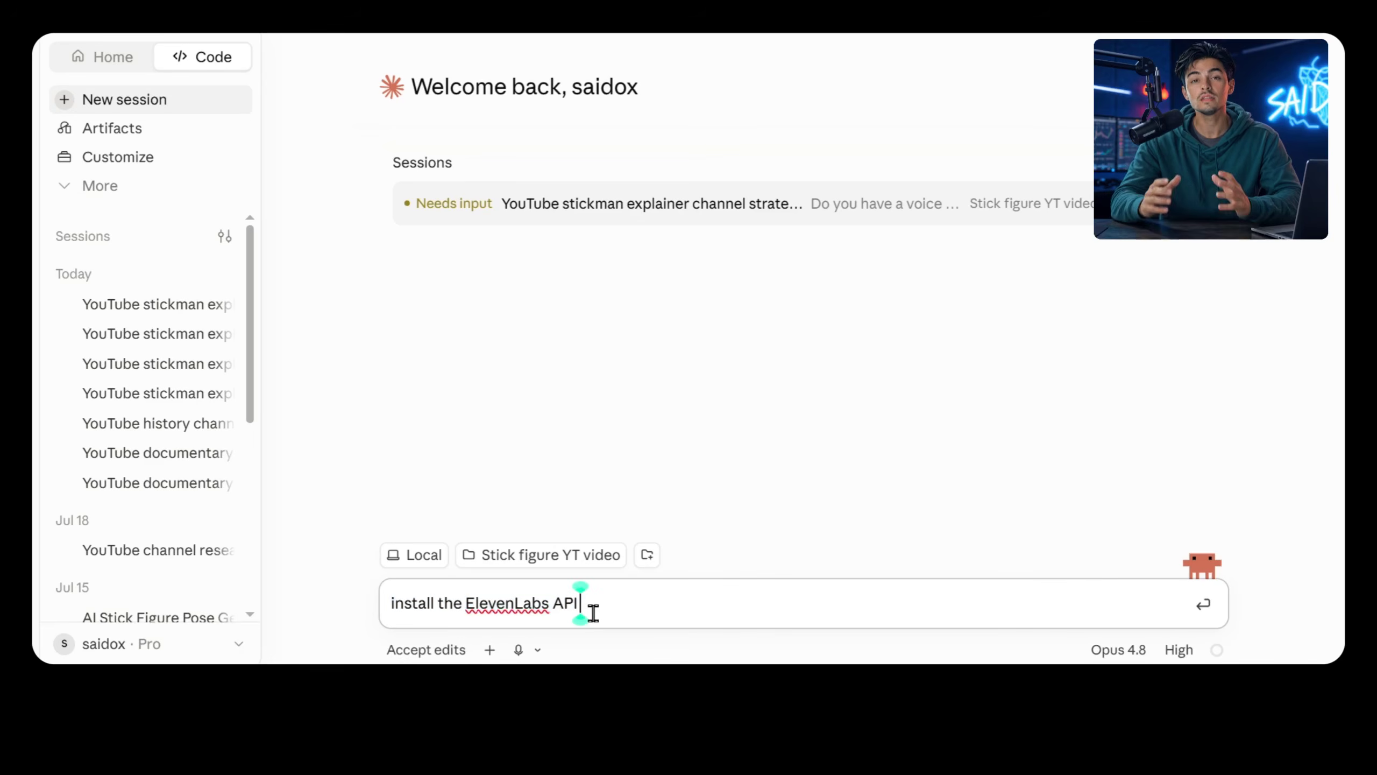
key(ctrl+v)
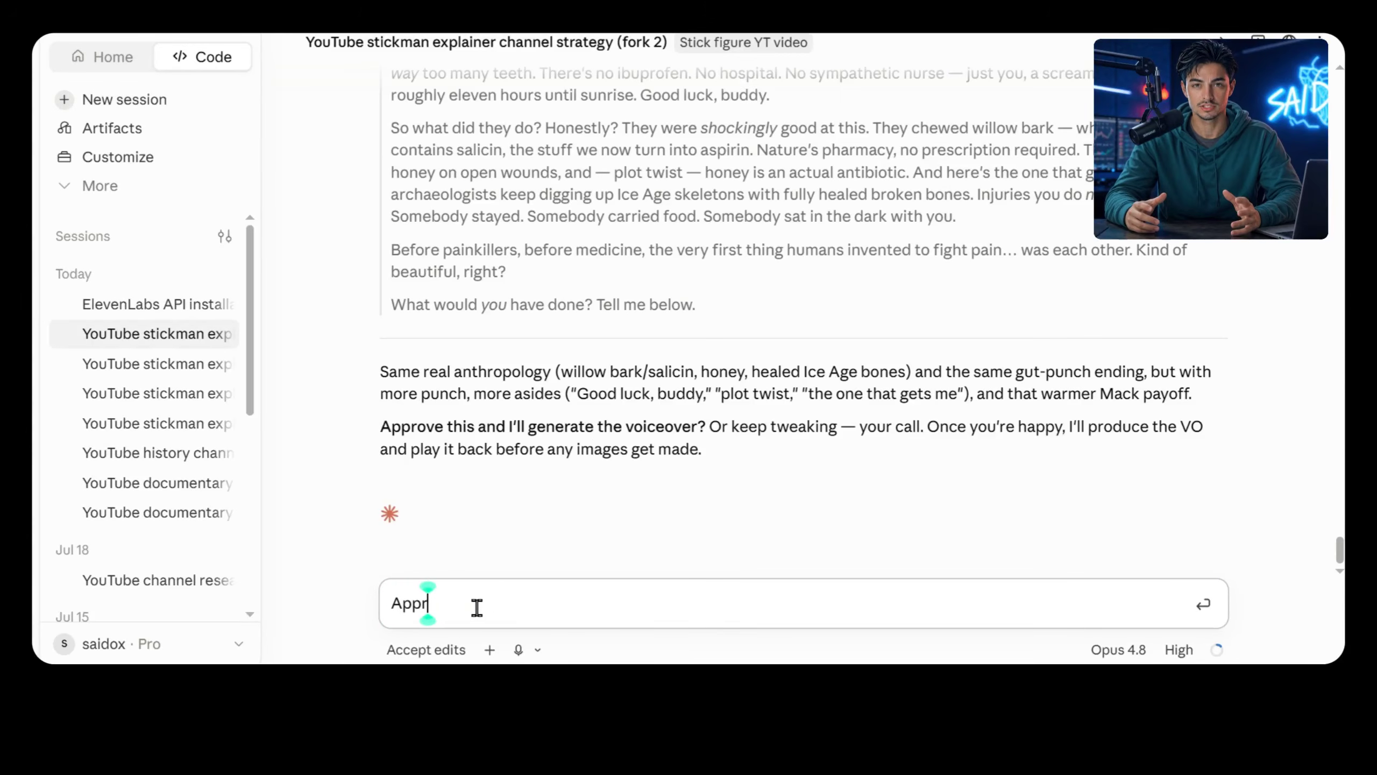
Send Claude "Approve" for the rewritten script and always allow its check for the ElevenLabs API key
key(Return)
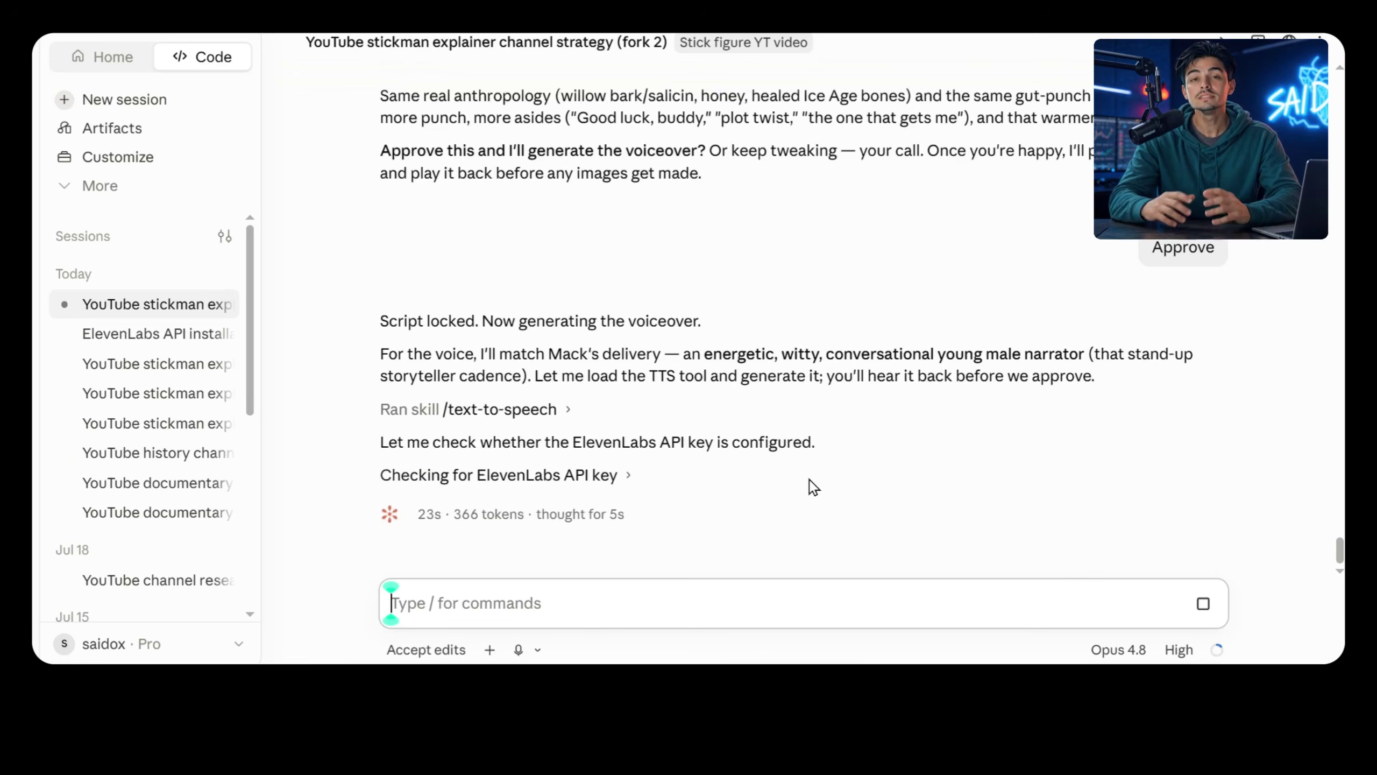
drag(542, 425, 565, 425)
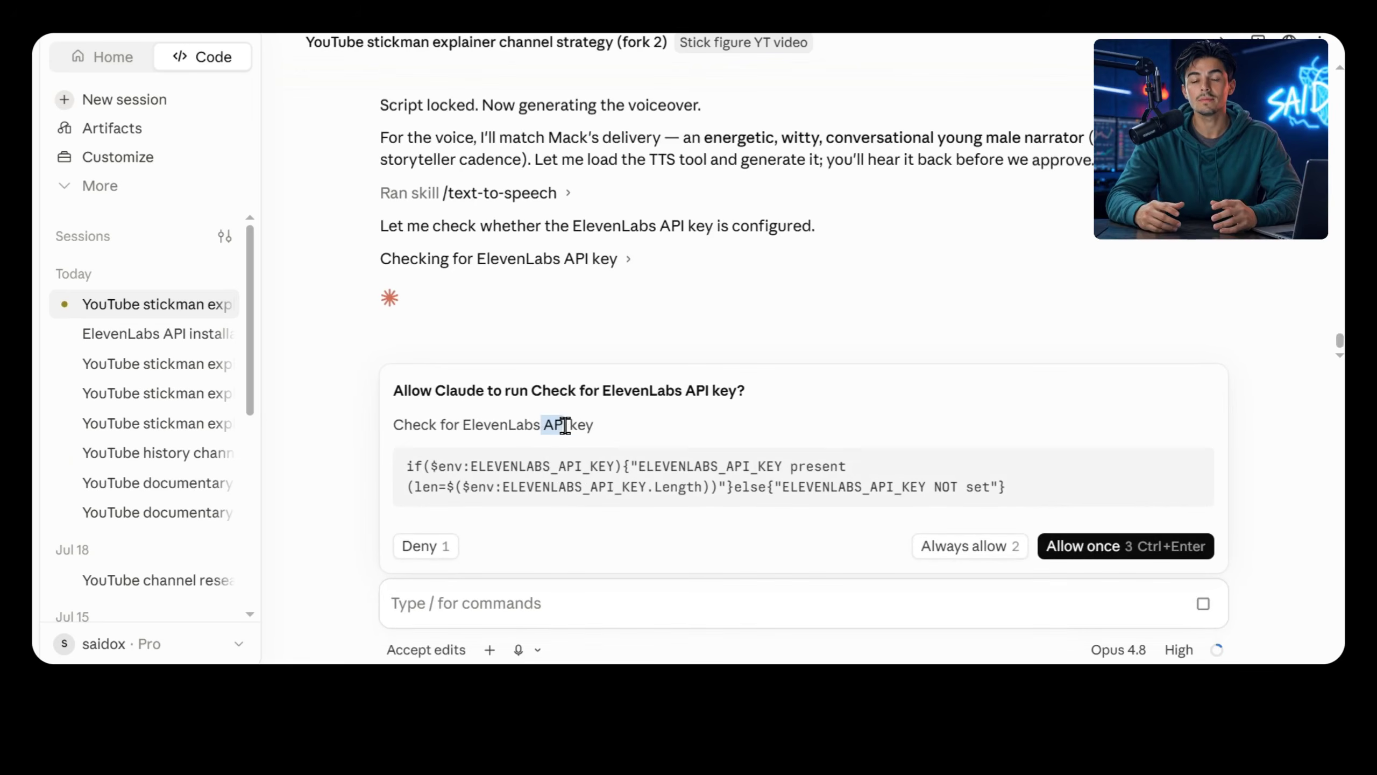
click(967, 552)
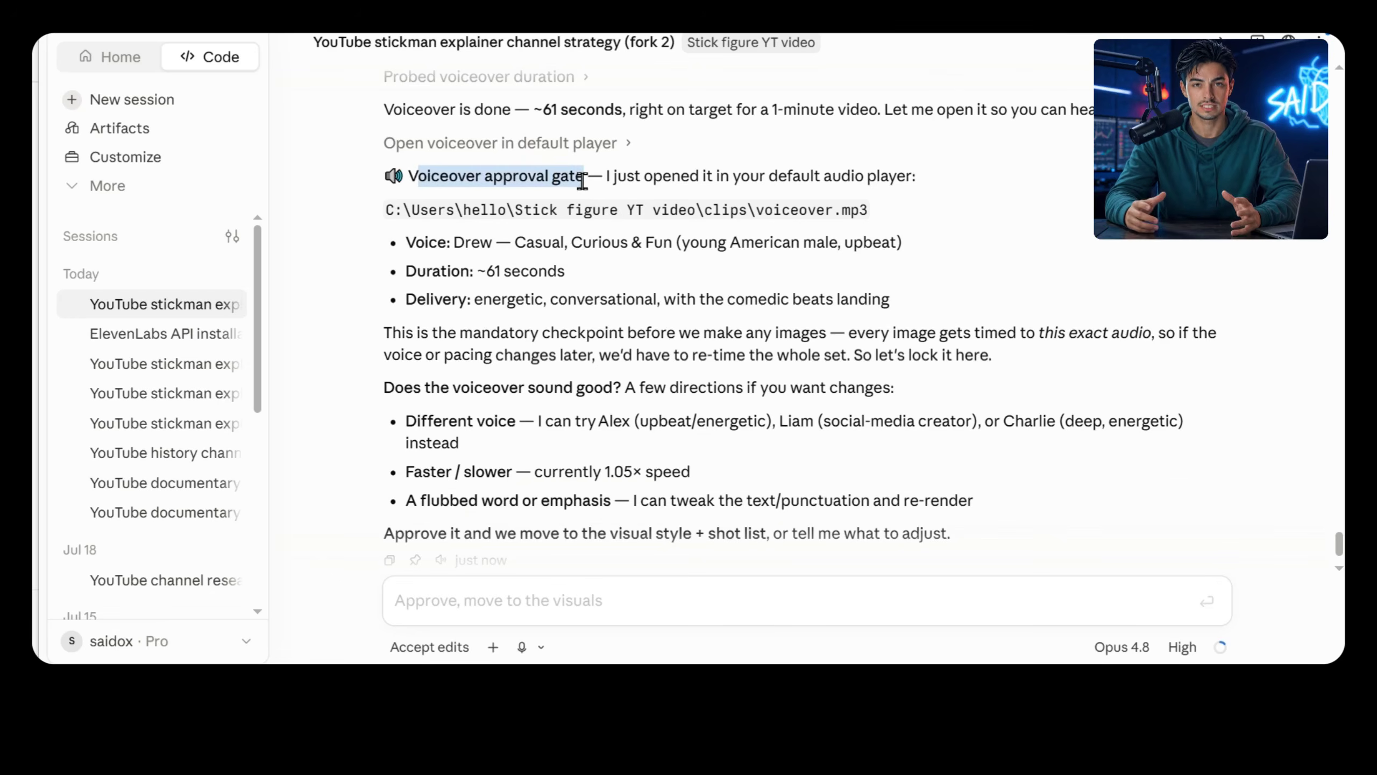
Play the generated voiceover from the project's clips folder and reply to Claude with "approve"
drag(581, 182, 926, 181)
click(536, 227)
drag(387, 211, 870, 211)
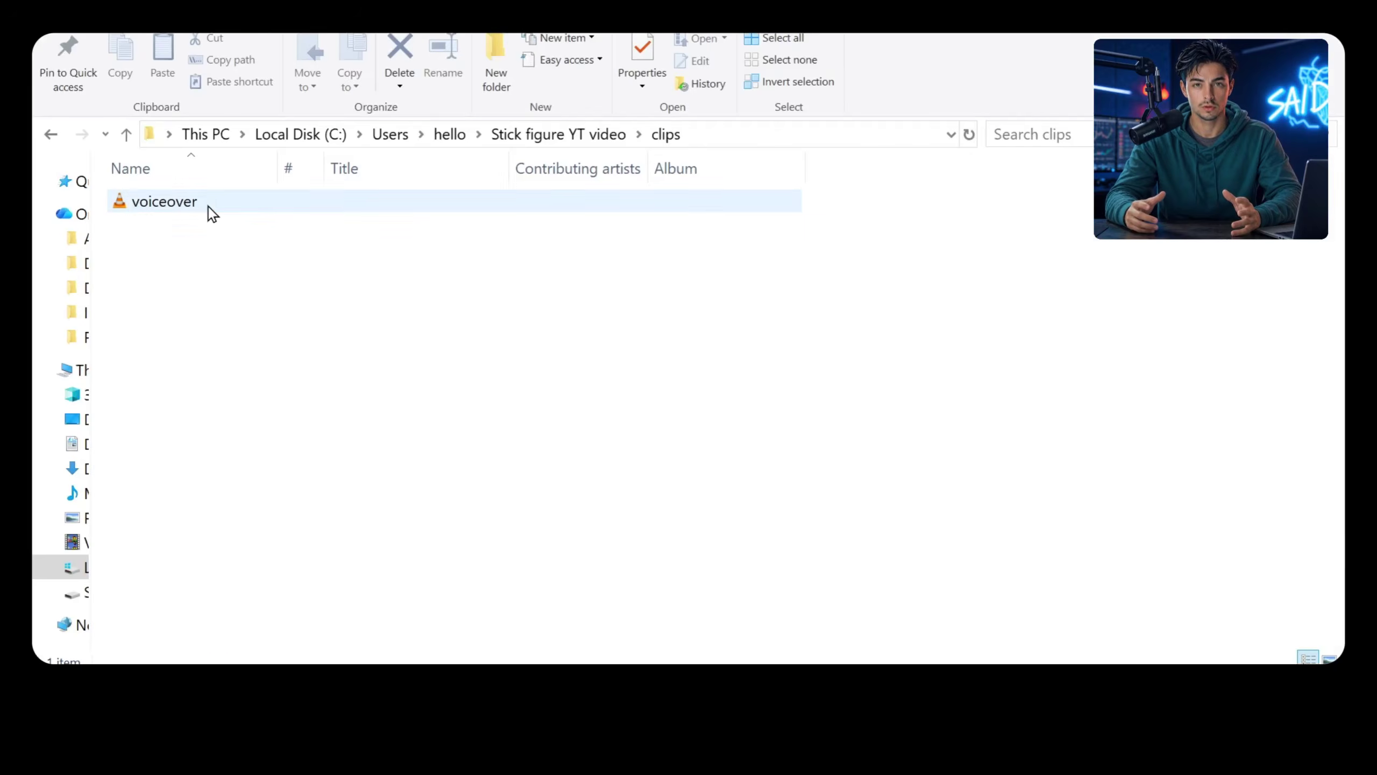
double_click(207, 207)
click(51, 666)
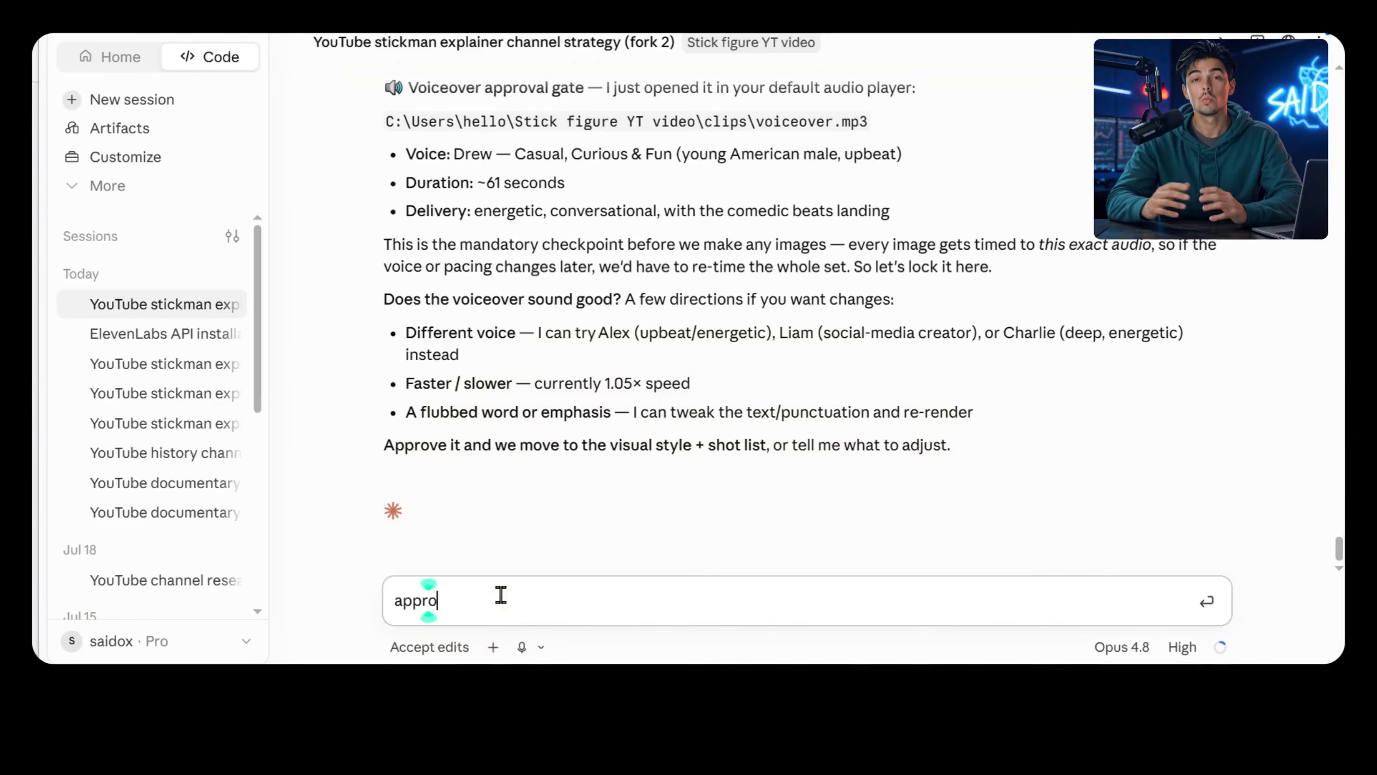
text(ve)
click(1198, 588)
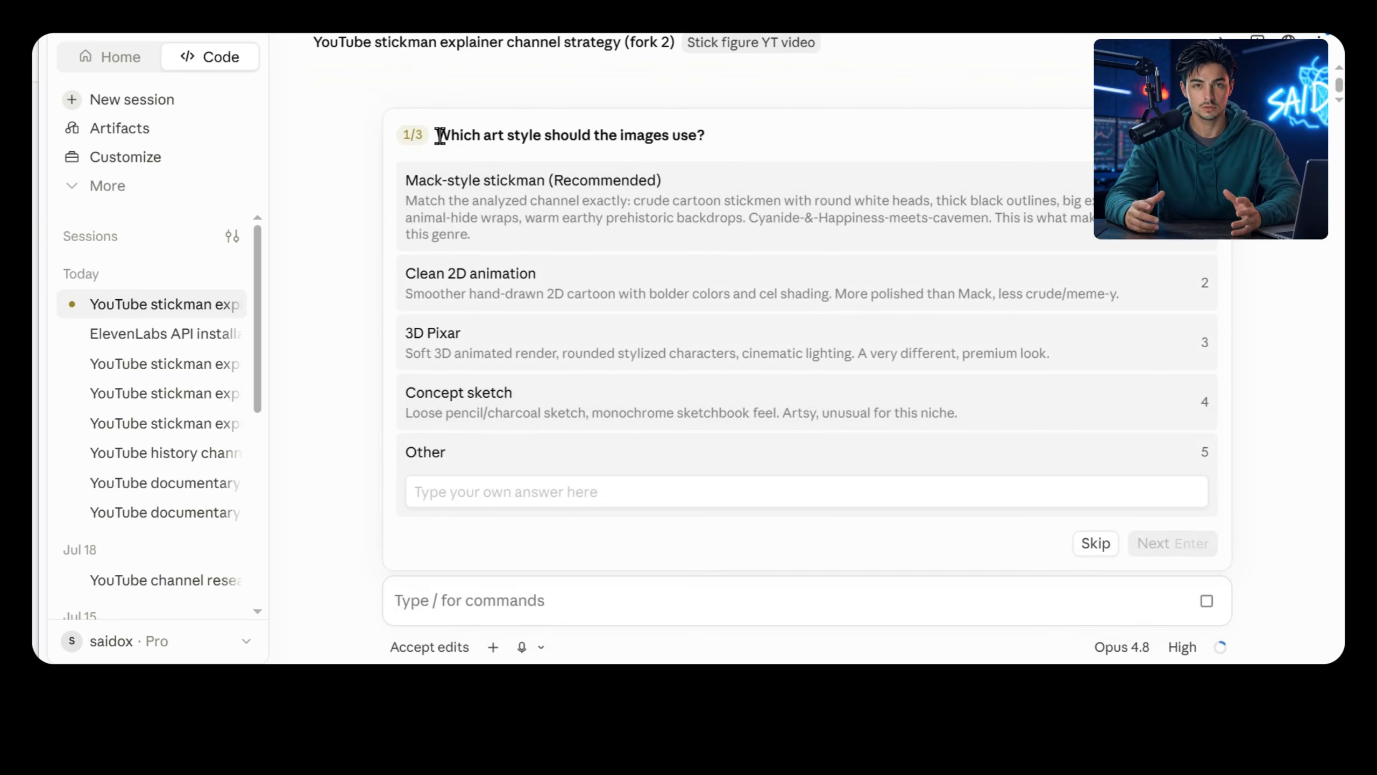
Answer the image questions with Mack-style stickman art, 16:9 widescreen format and 2K resolution
drag(478, 139, 701, 140)
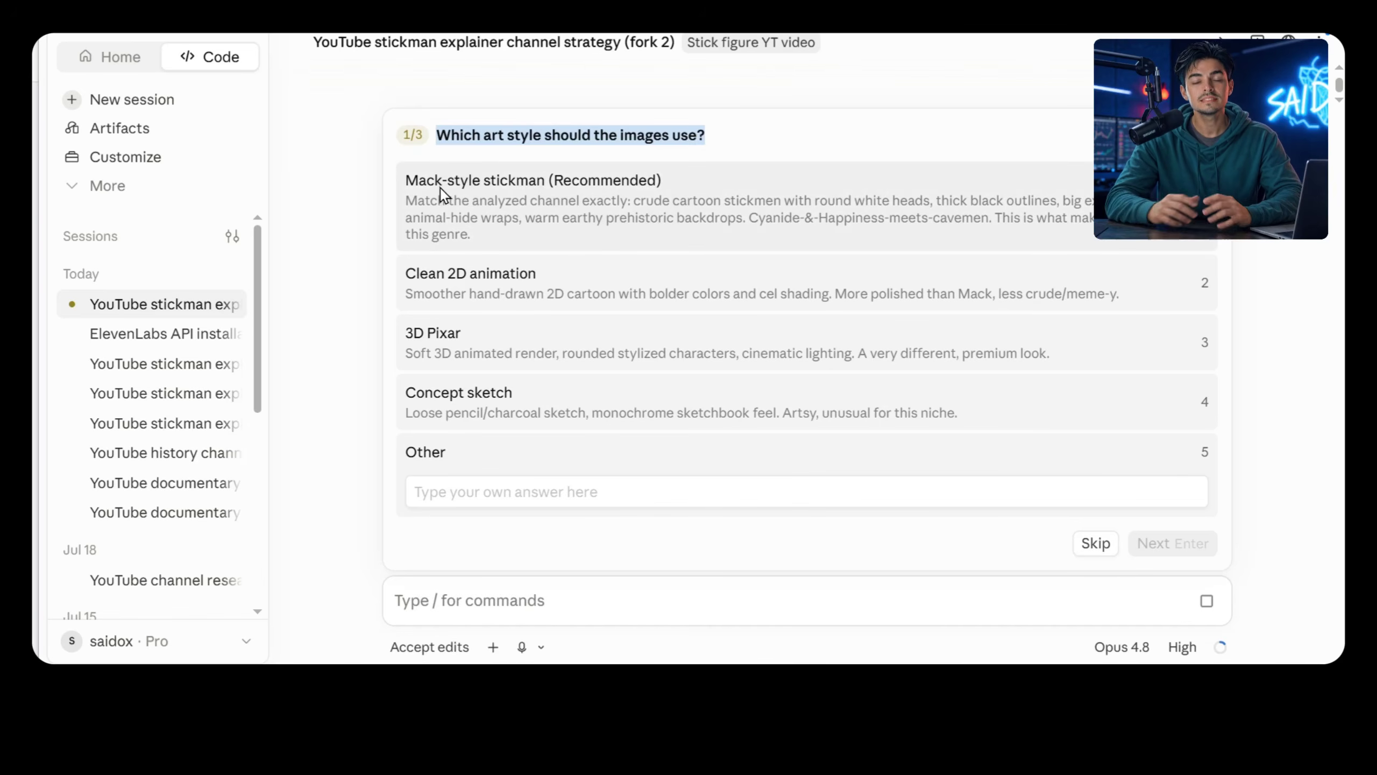
click(529, 202)
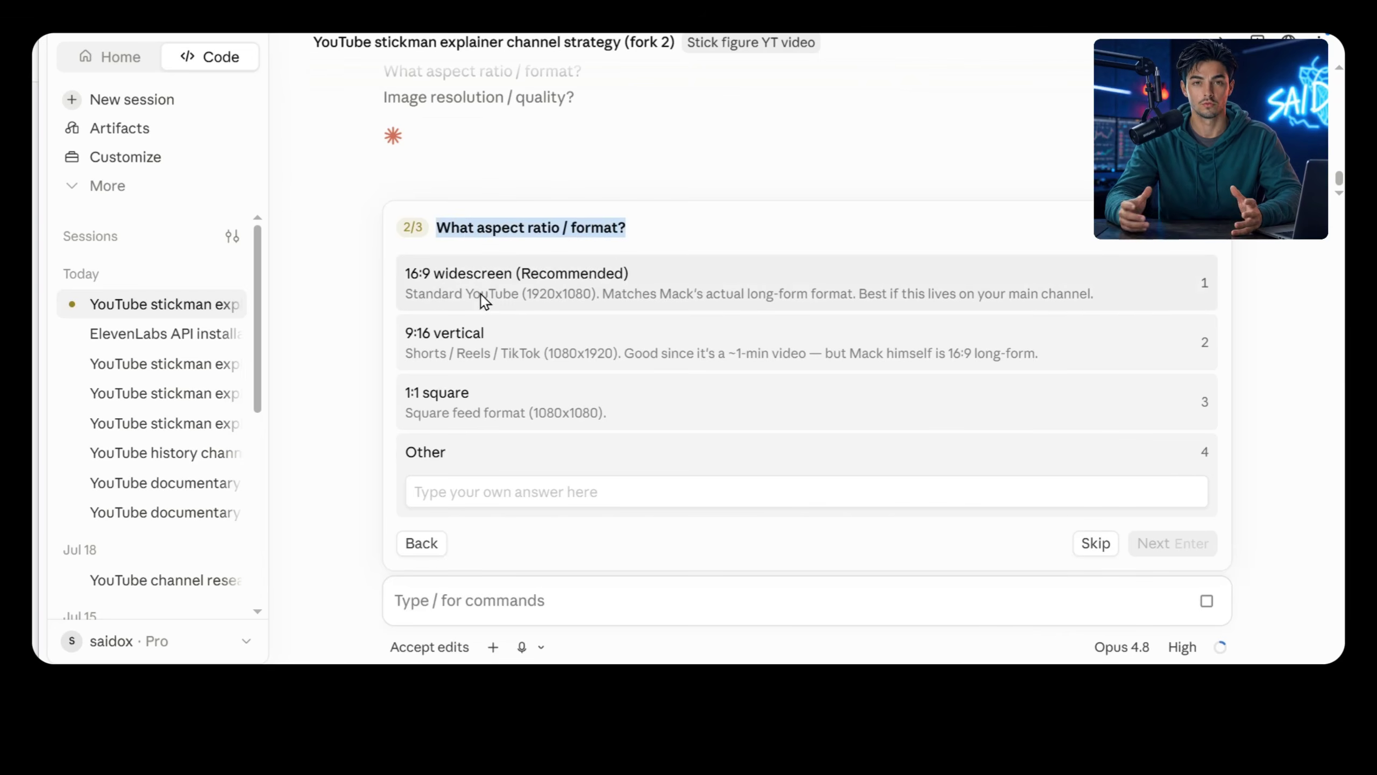
click(507, 288)
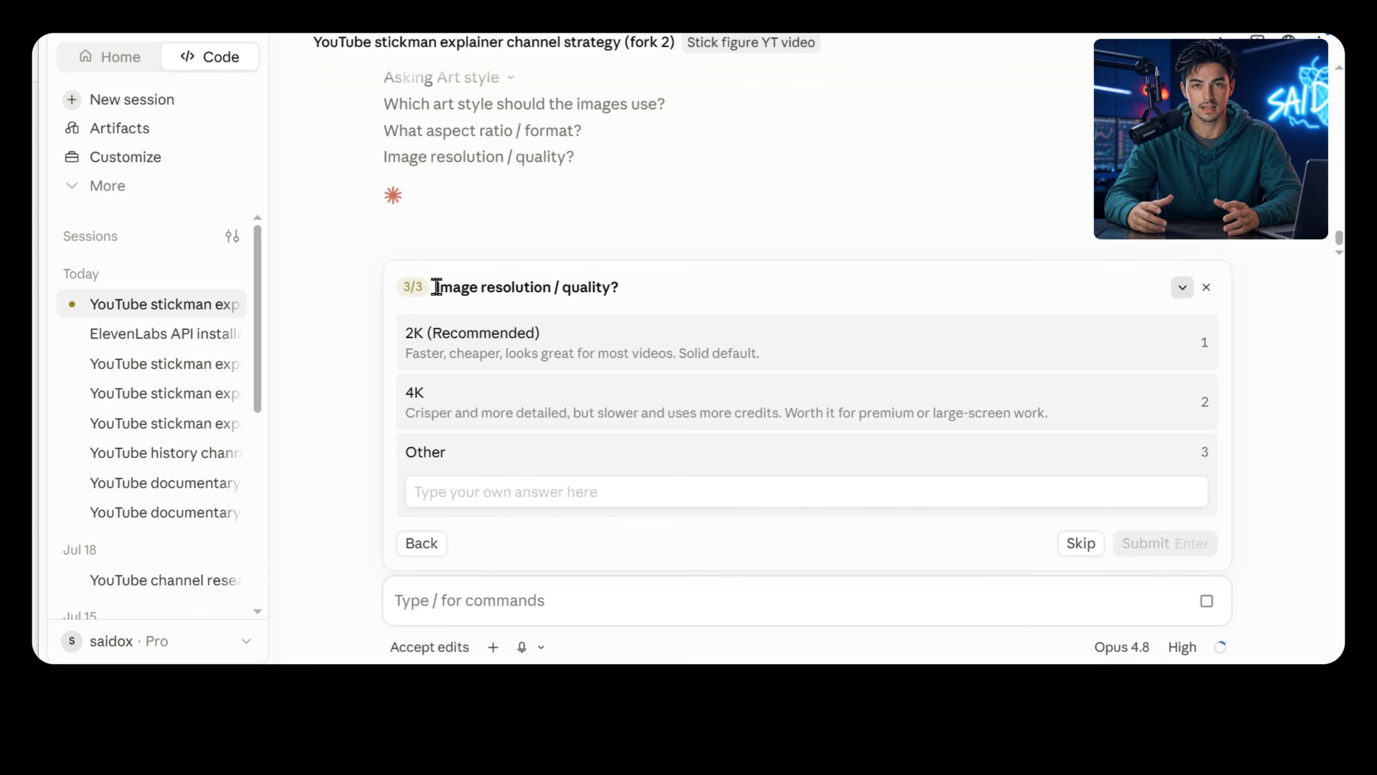
drag(437, 286, 624, 297)
click(473, 340)
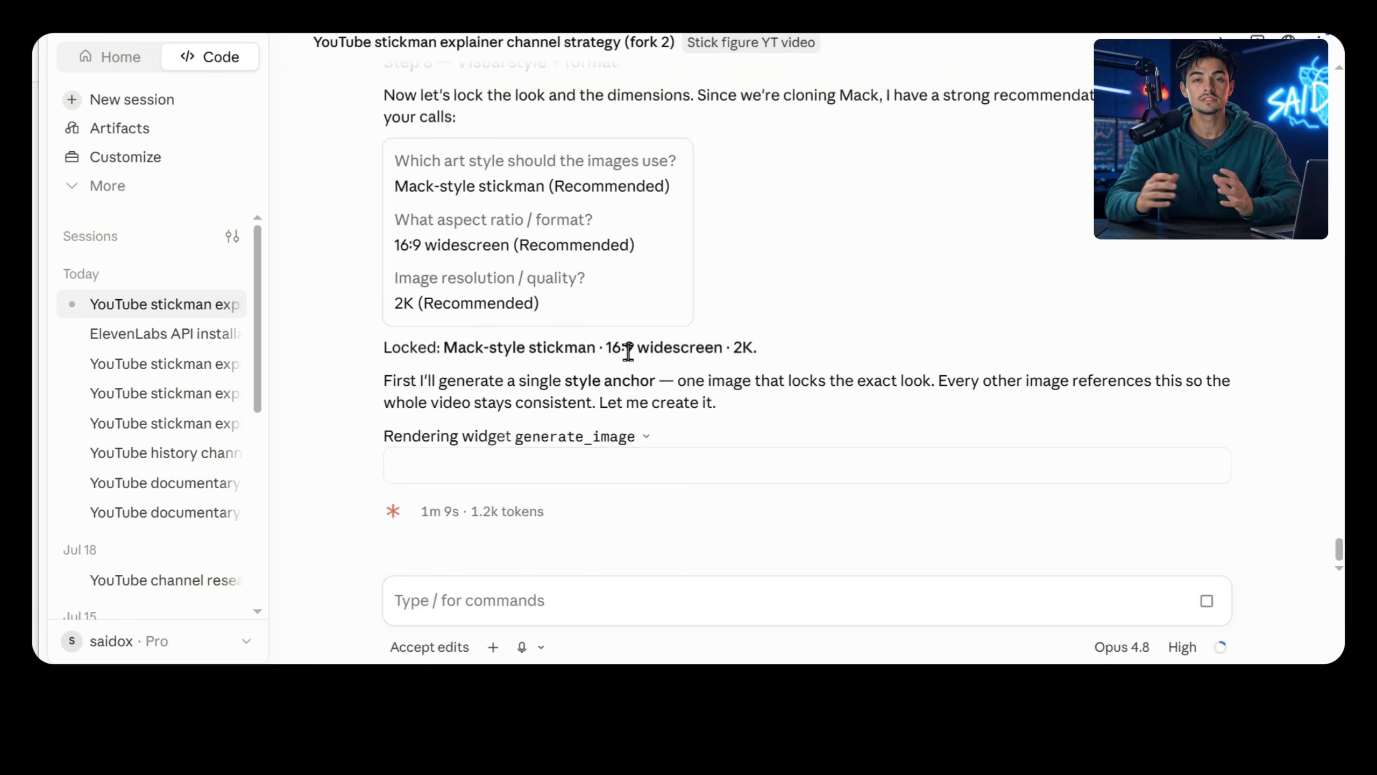
Examine the generated style anchor image and compare the Nano Banana and GPT Image 2 versions
scroll(639, 358, up, 5)
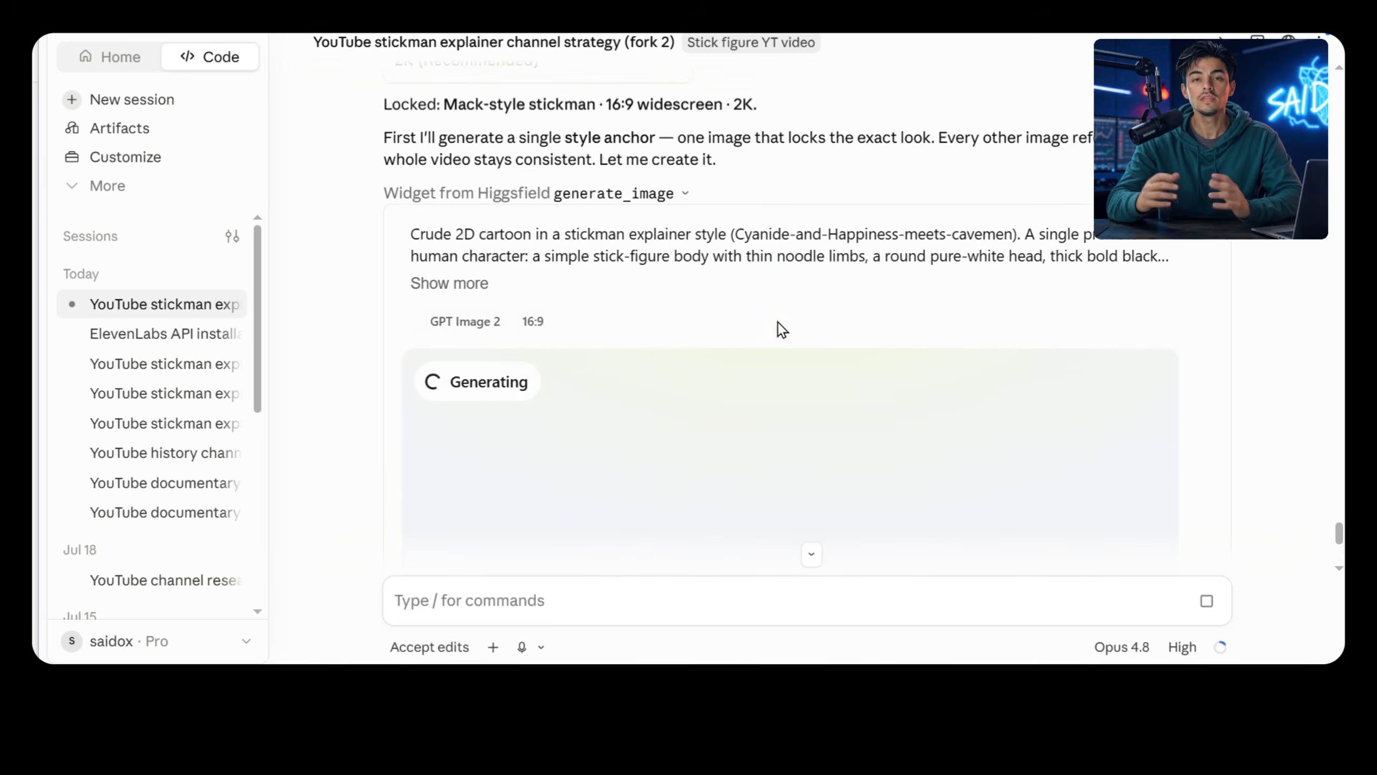
drag(418, 225, 640, 224)
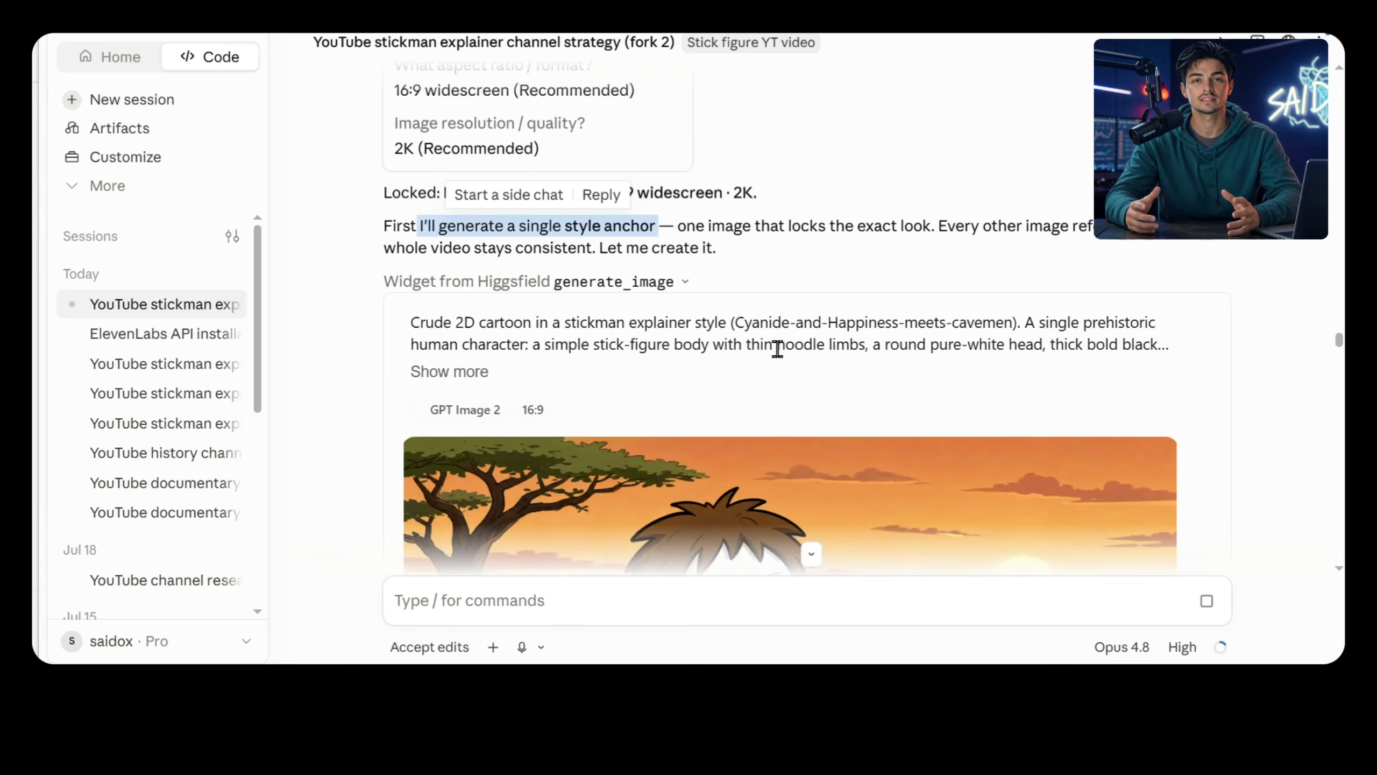
scroll(781, 326, down, 6)
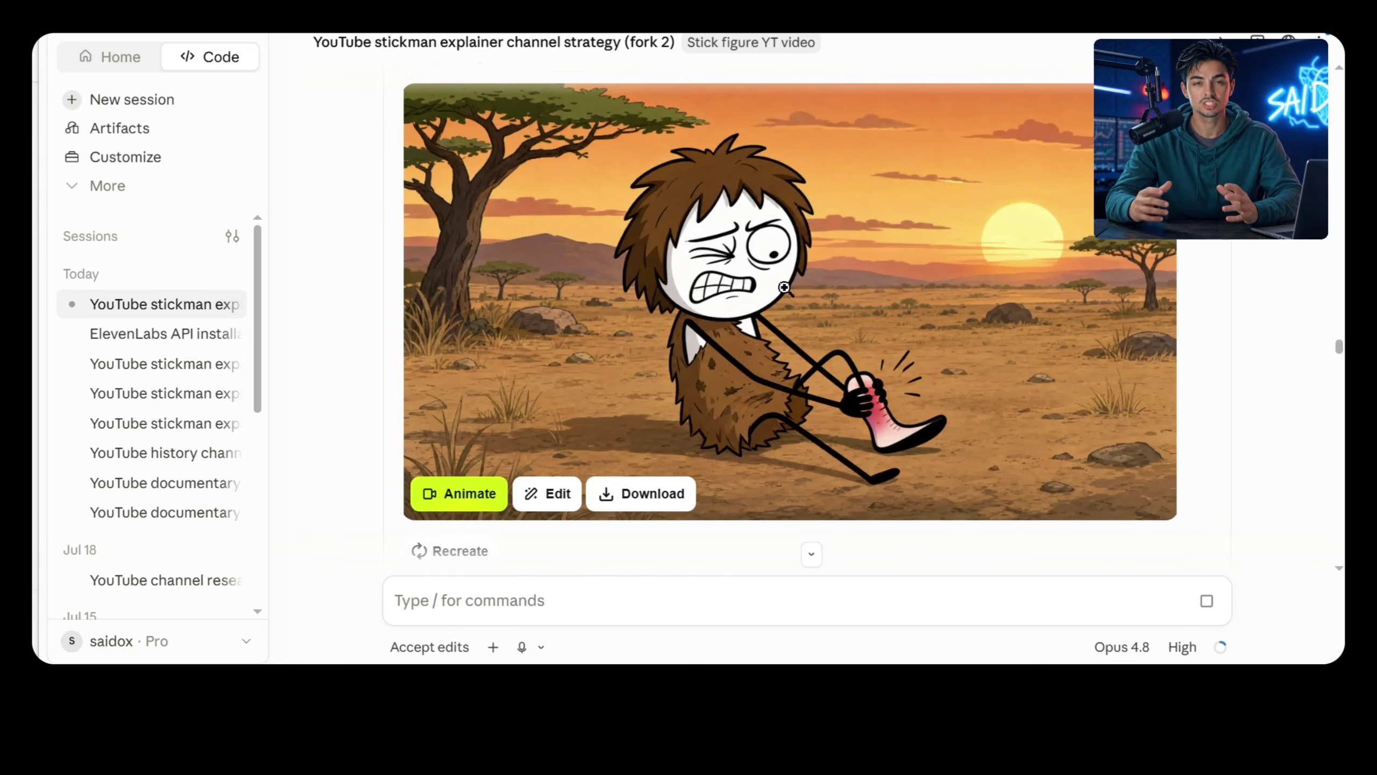
scroll(803, 316, down, 10)
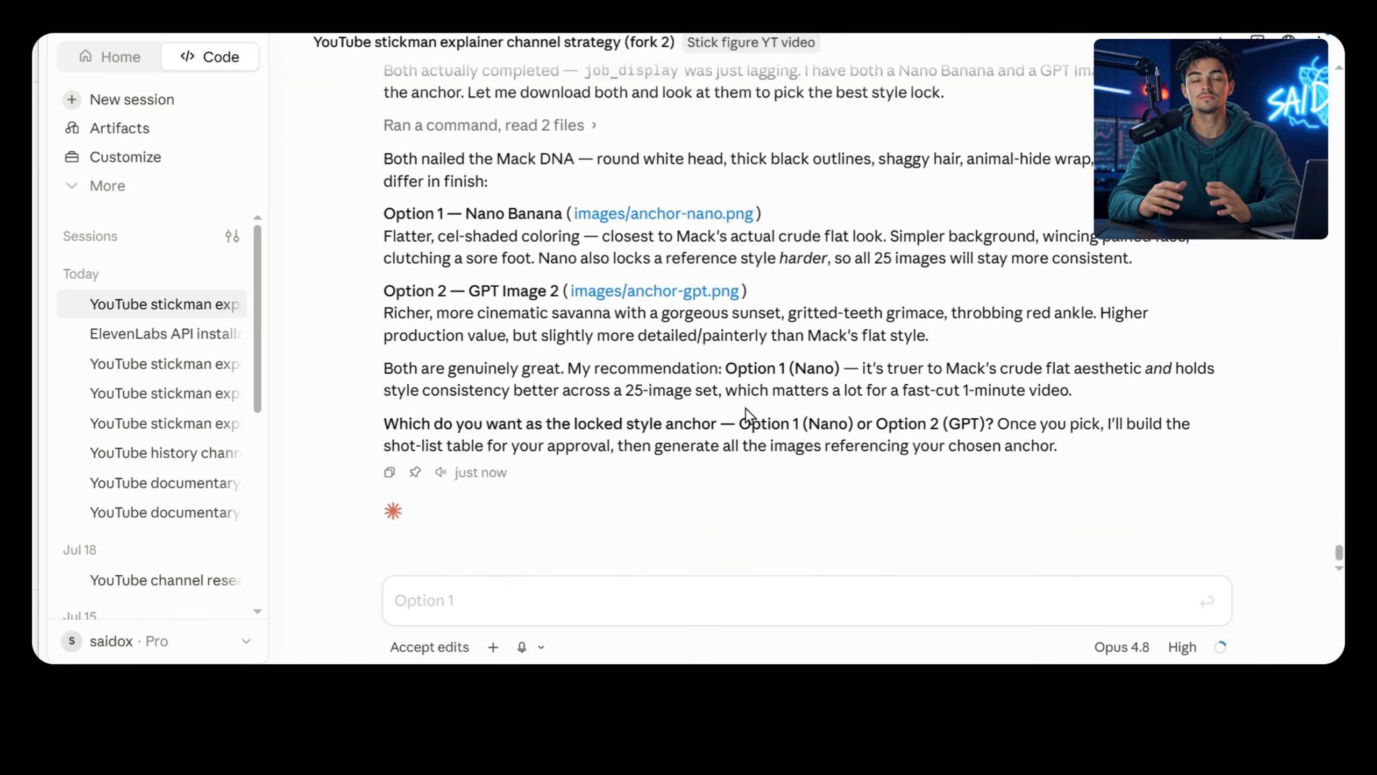
drag(387, 213, 562, 213)
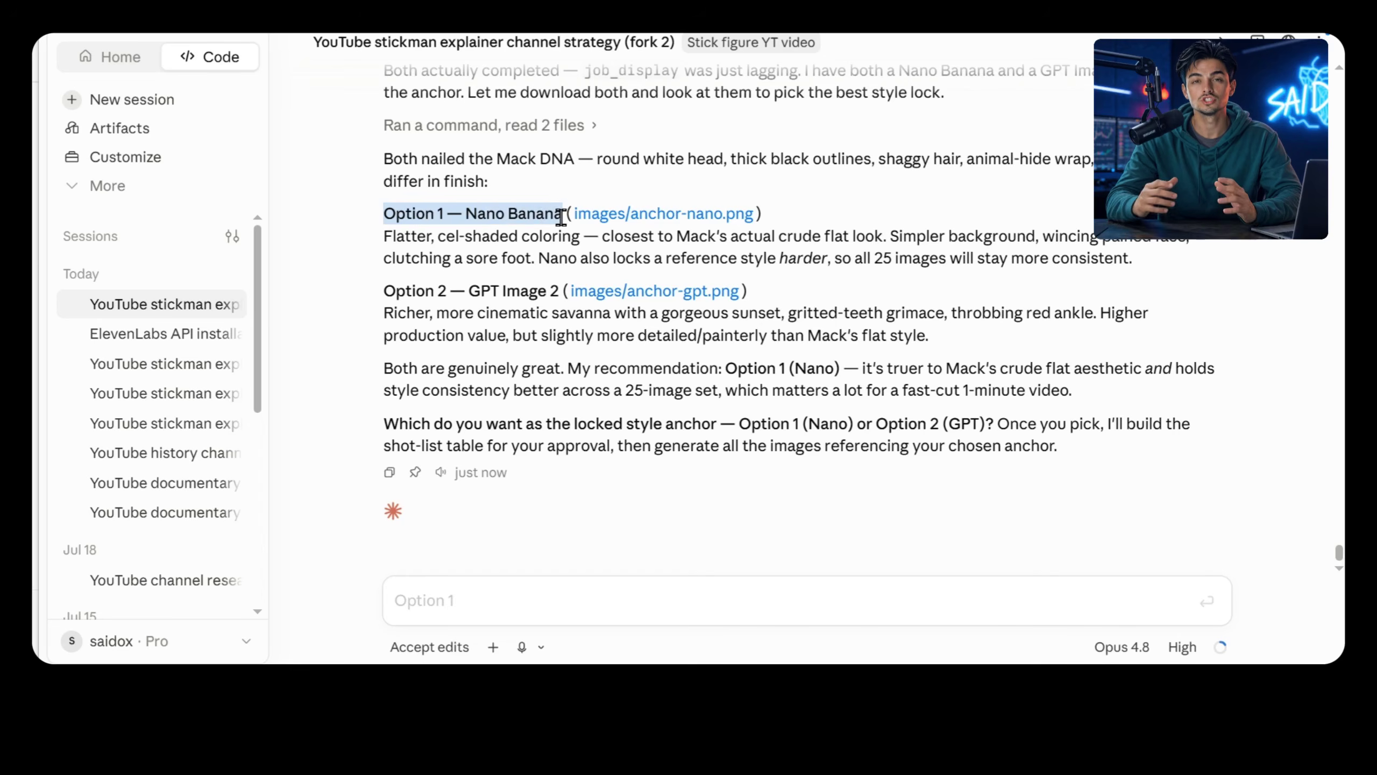
click(392, 287)
drag(392, 287, 563, 291)
scroll(575, 390, up, 10)
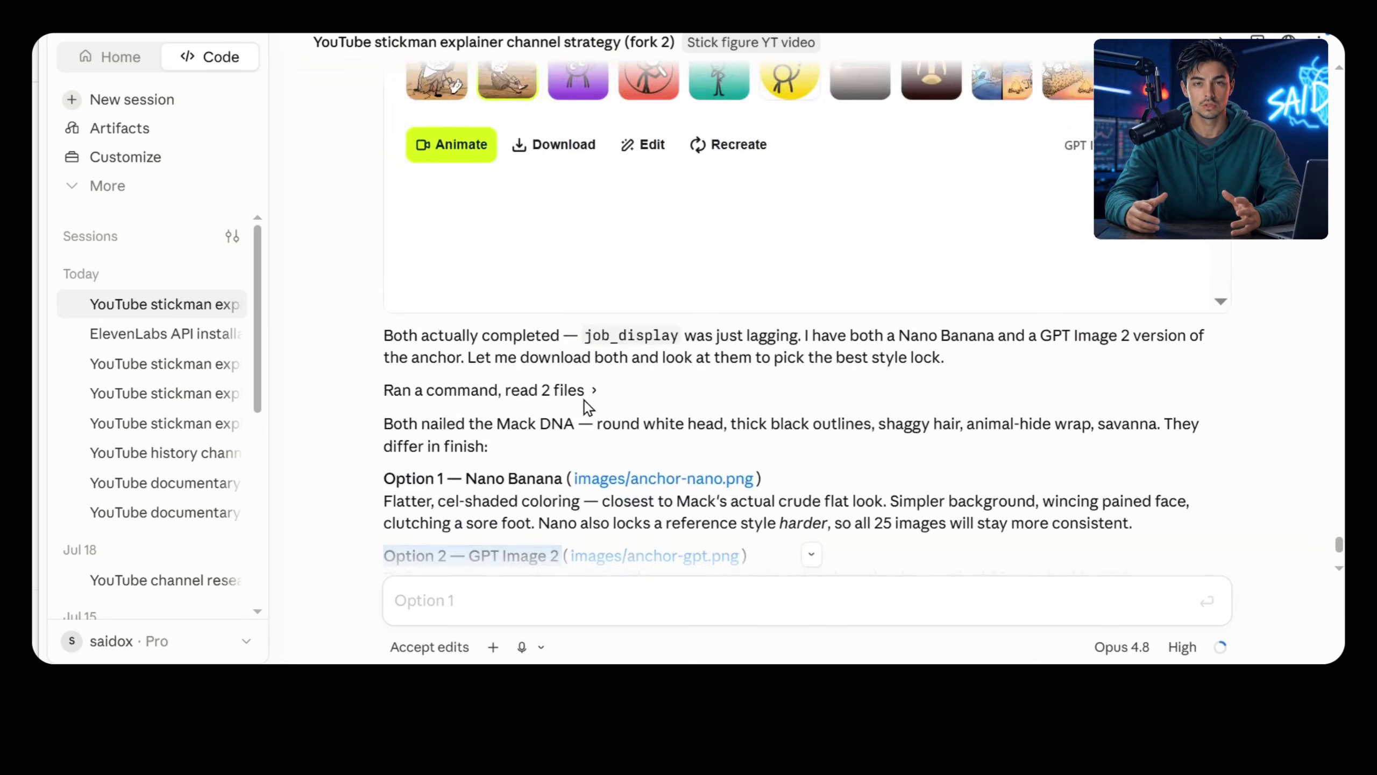
click(498, 429)
scroll(737, 153, up, 2)
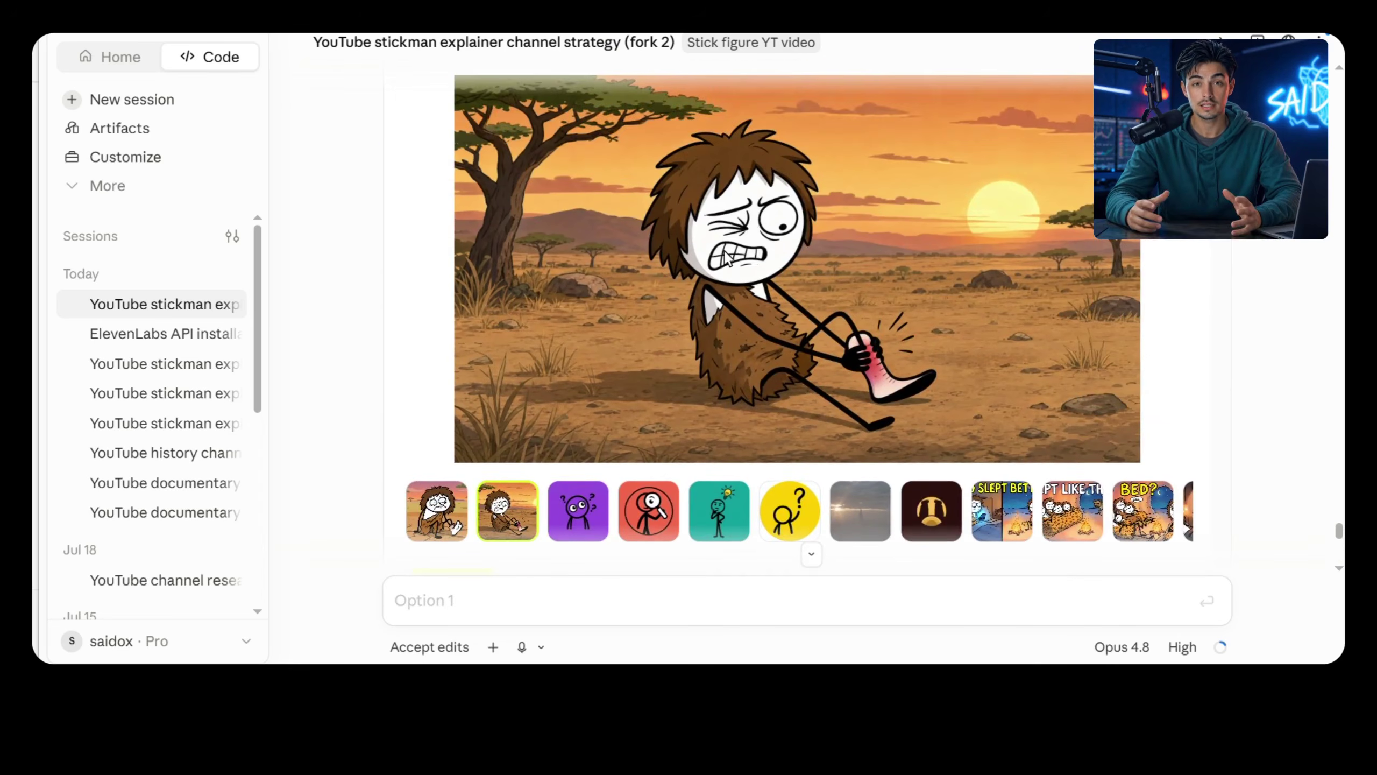
click(435, 507)
click(504, 513)
scroll(504, 488, down, 10)
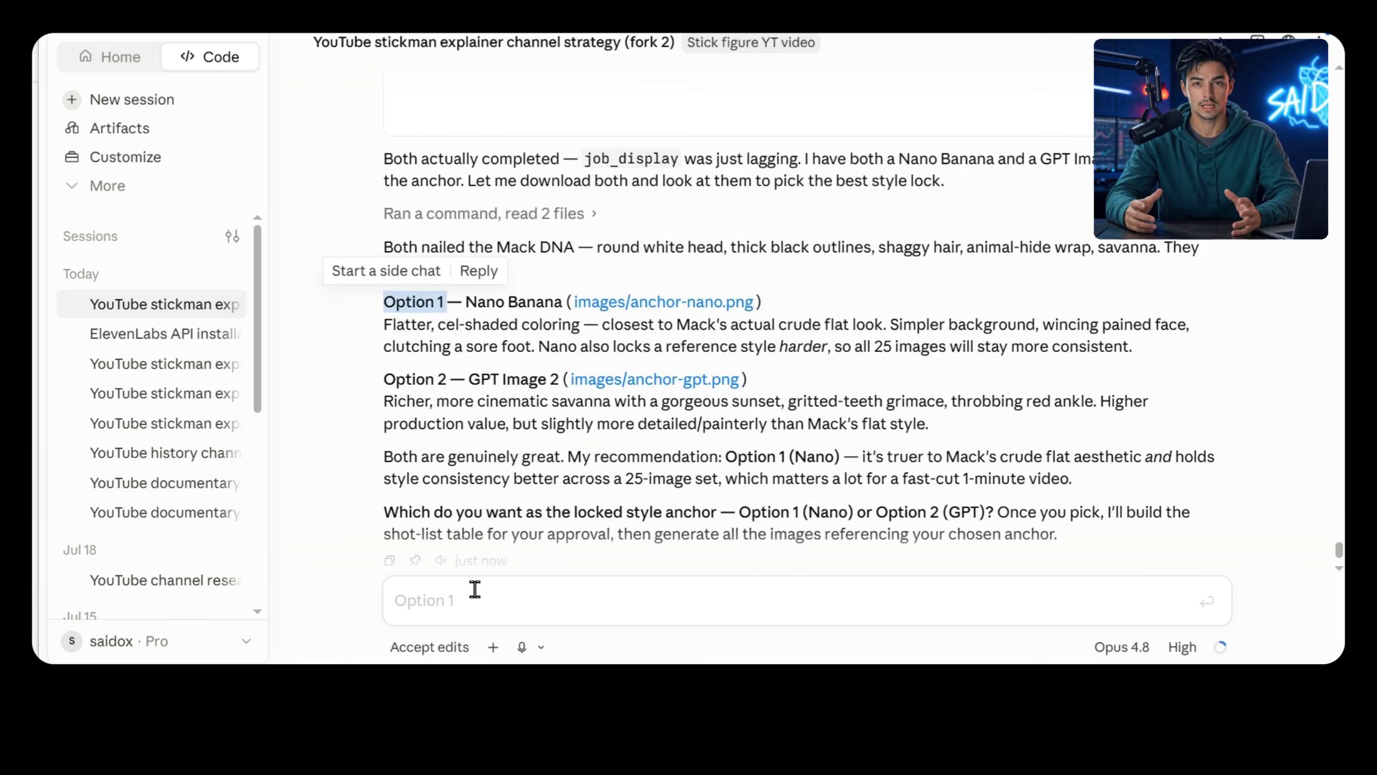
Reply to Claude with "Option 1" to lock the Nano Banana image as the style anchor
click(461, 599)
key(Return)
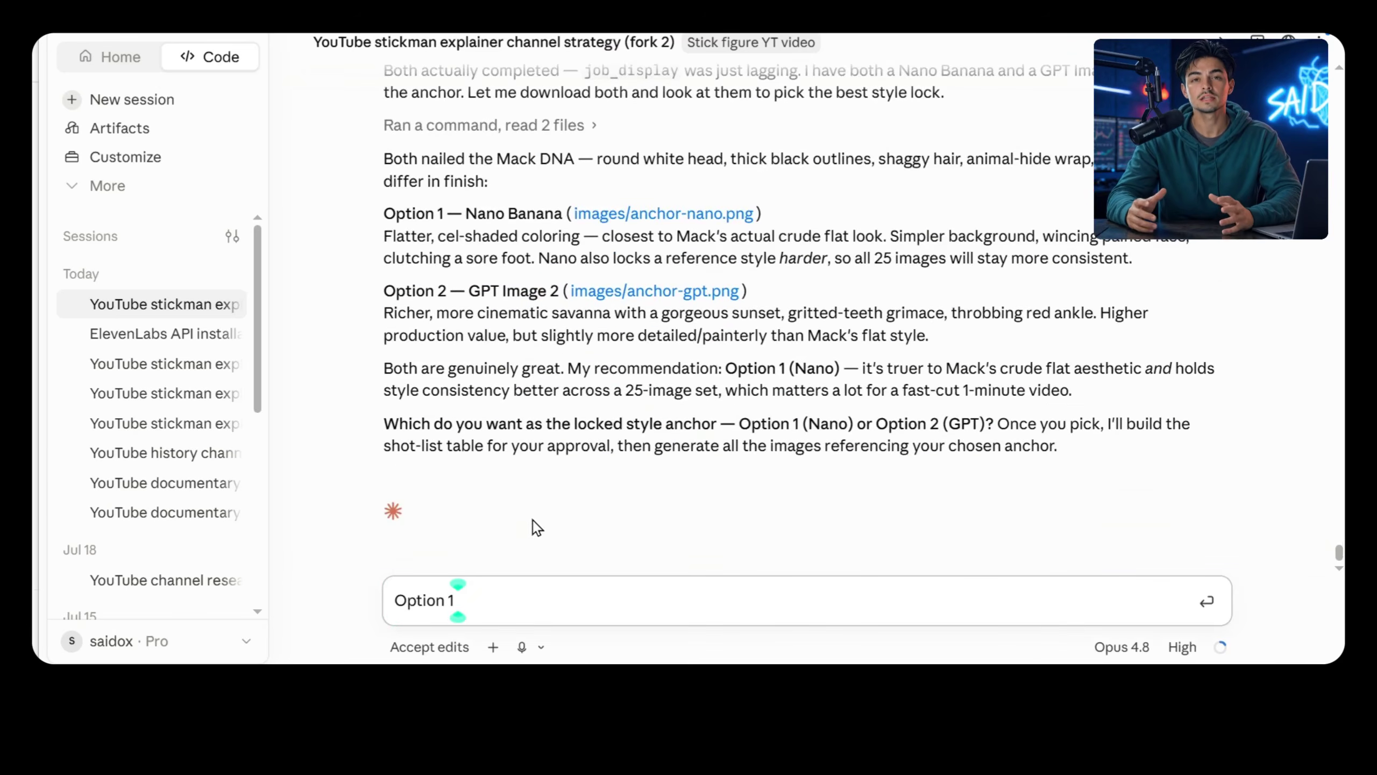
click(1216, 613)
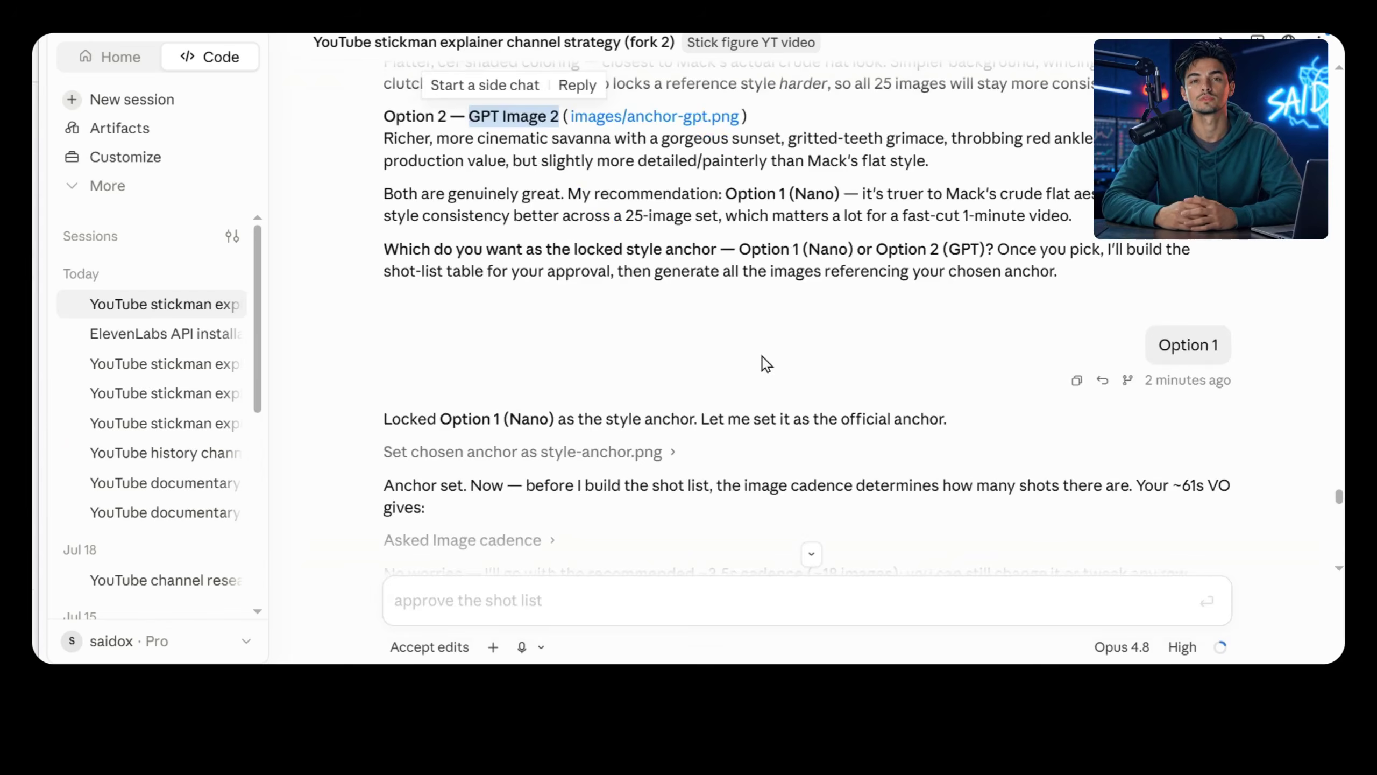
Review the proposed image cadence and send Claude "change the cadence to 2.5 seconds please"
drag(386, 419, 686, 419)
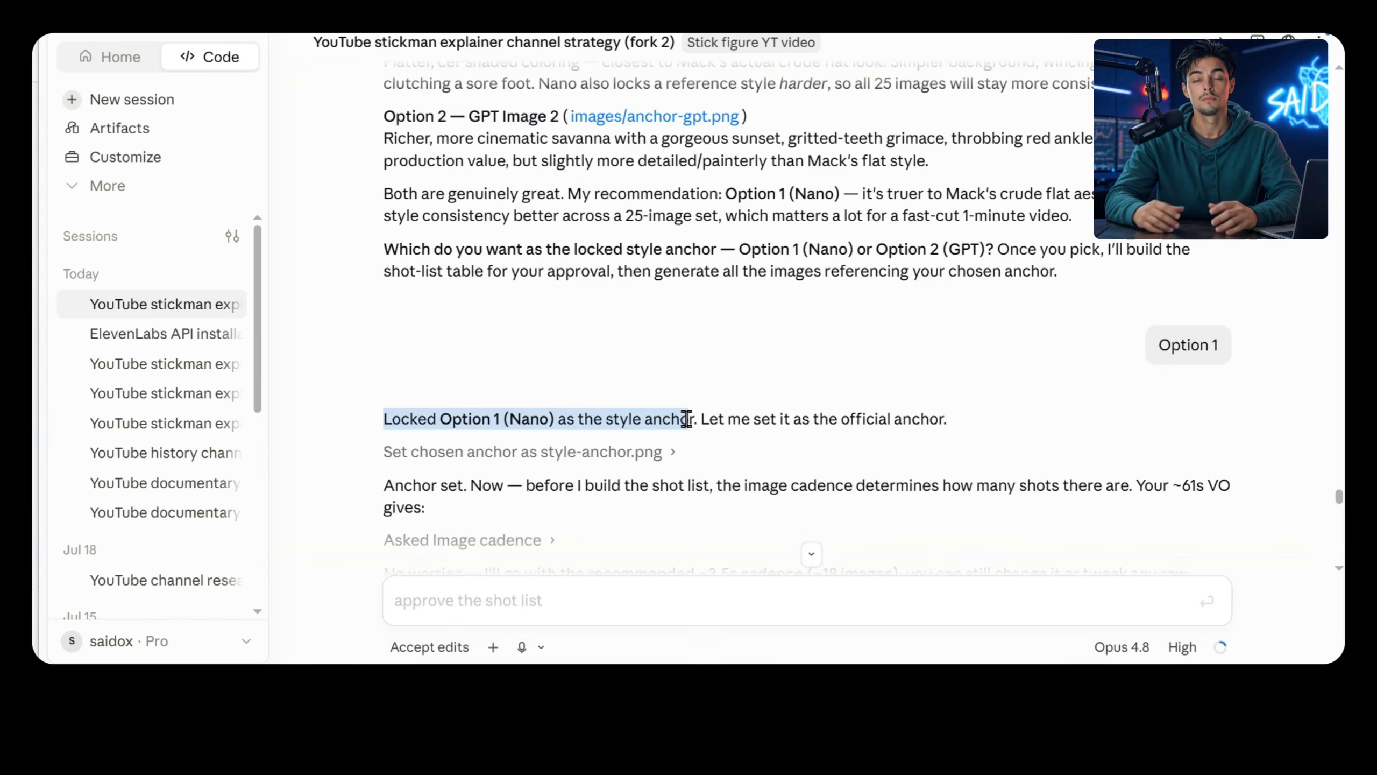
scroll(629, 369, down, 3)
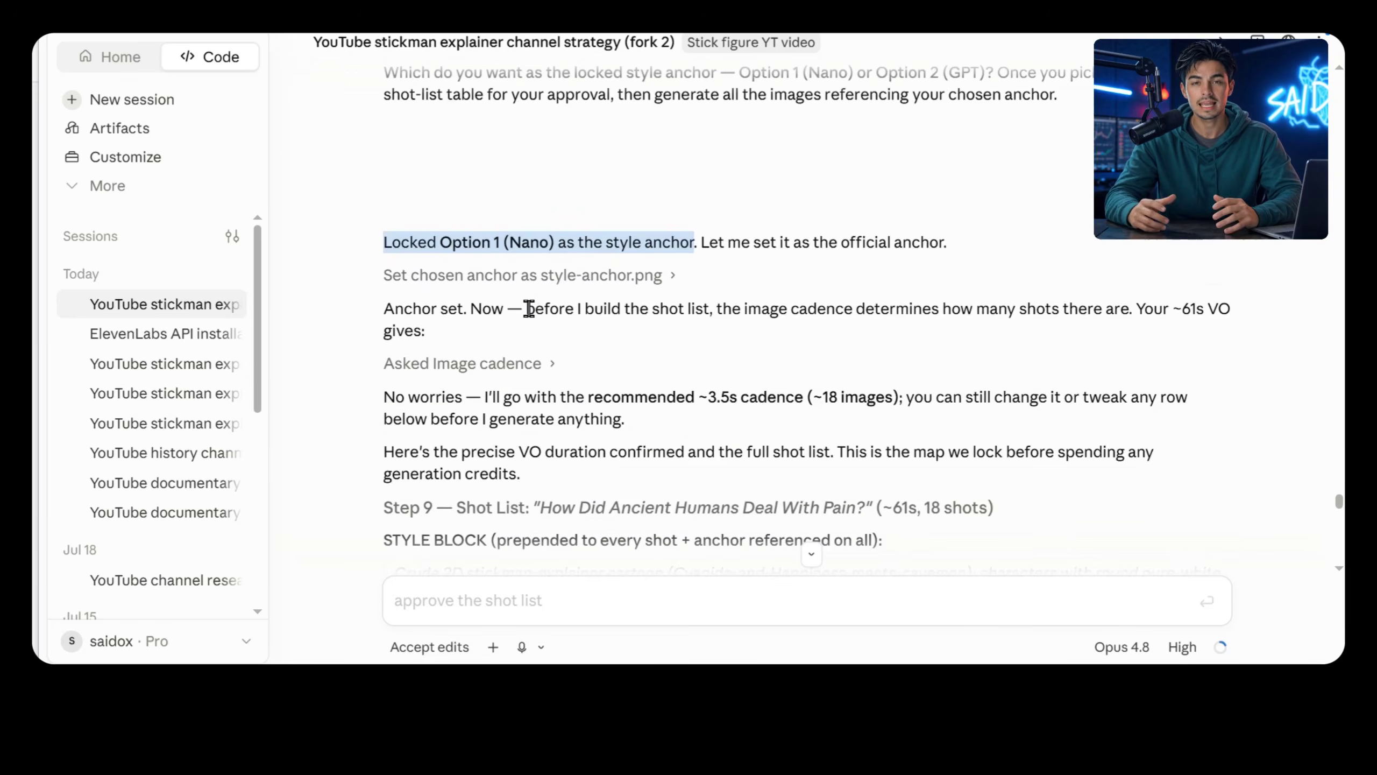
drag(529, 309, 1130, 318)
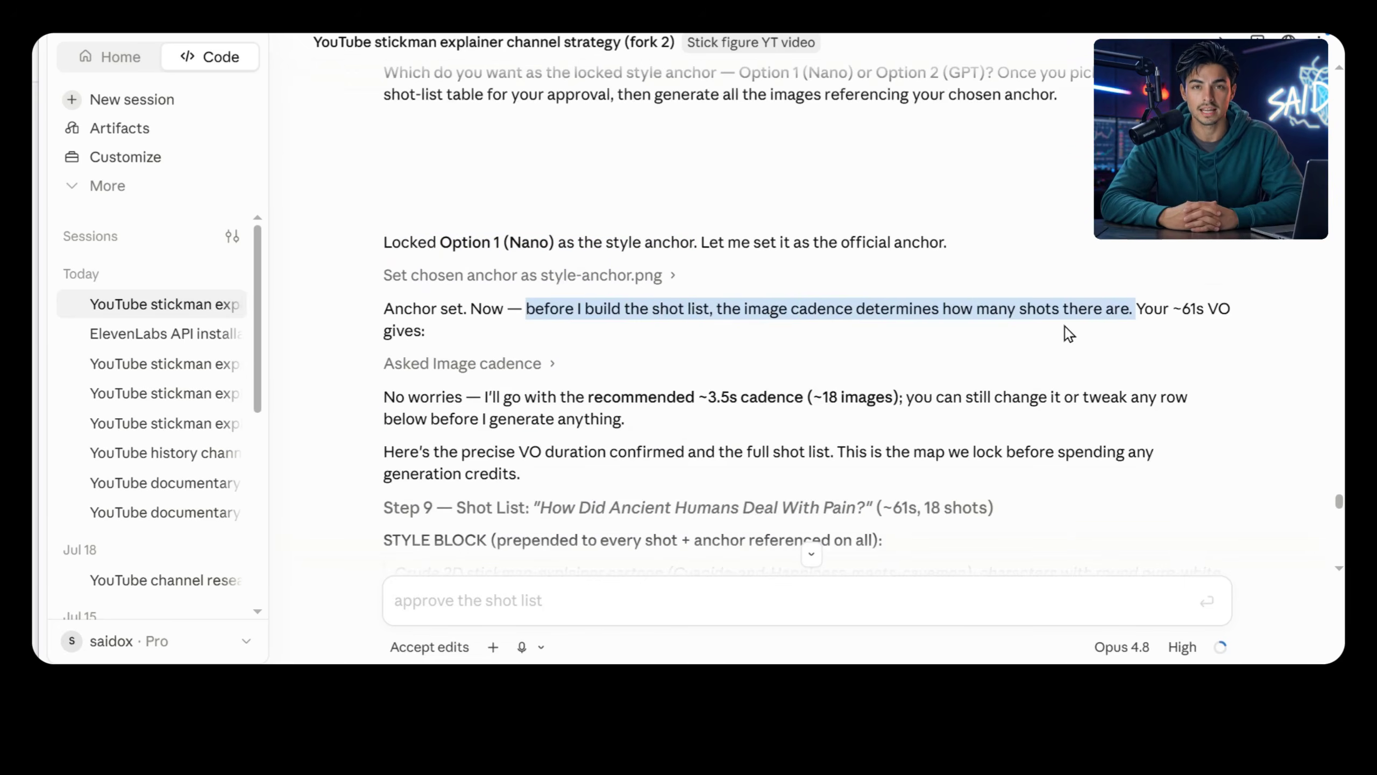
drag(588, 396, 903, 400)
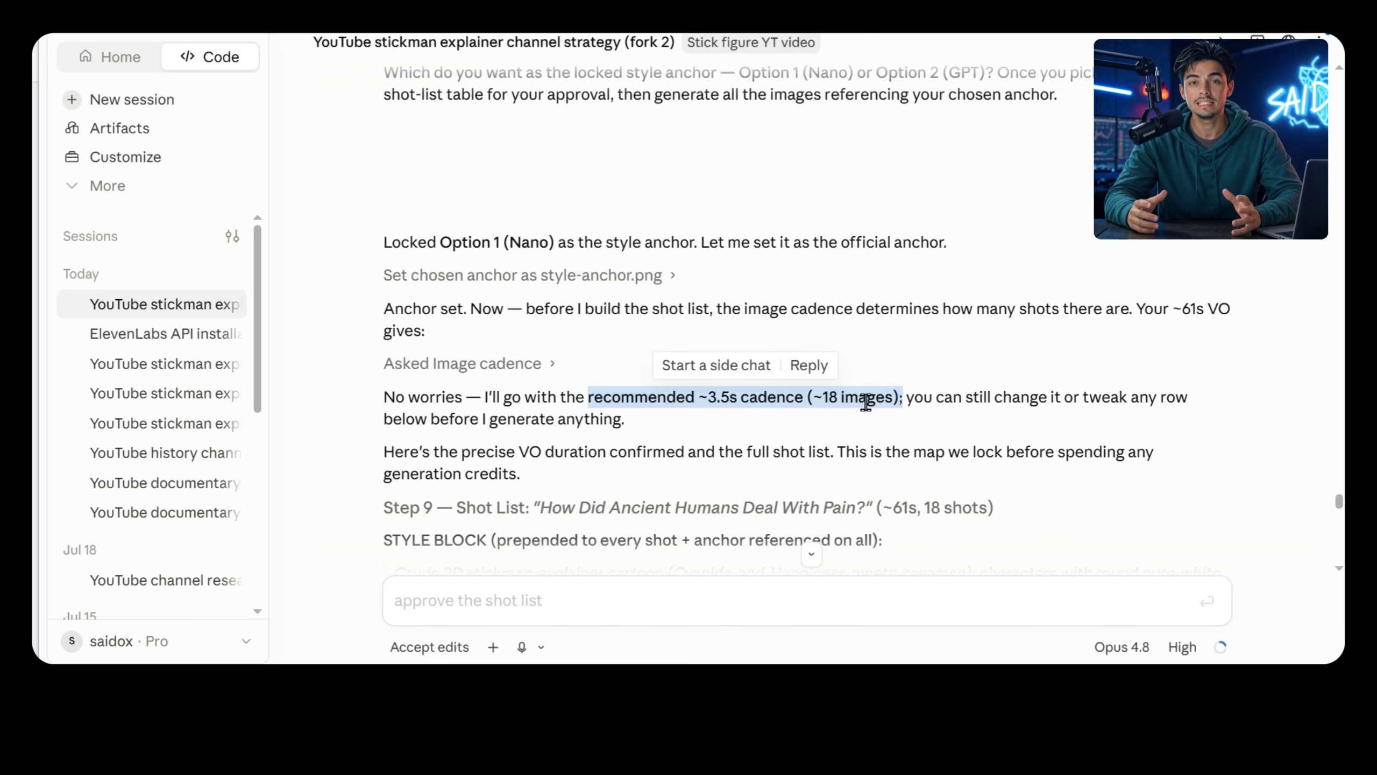
click(713, 399)
drag(708, 399, 806, 400)
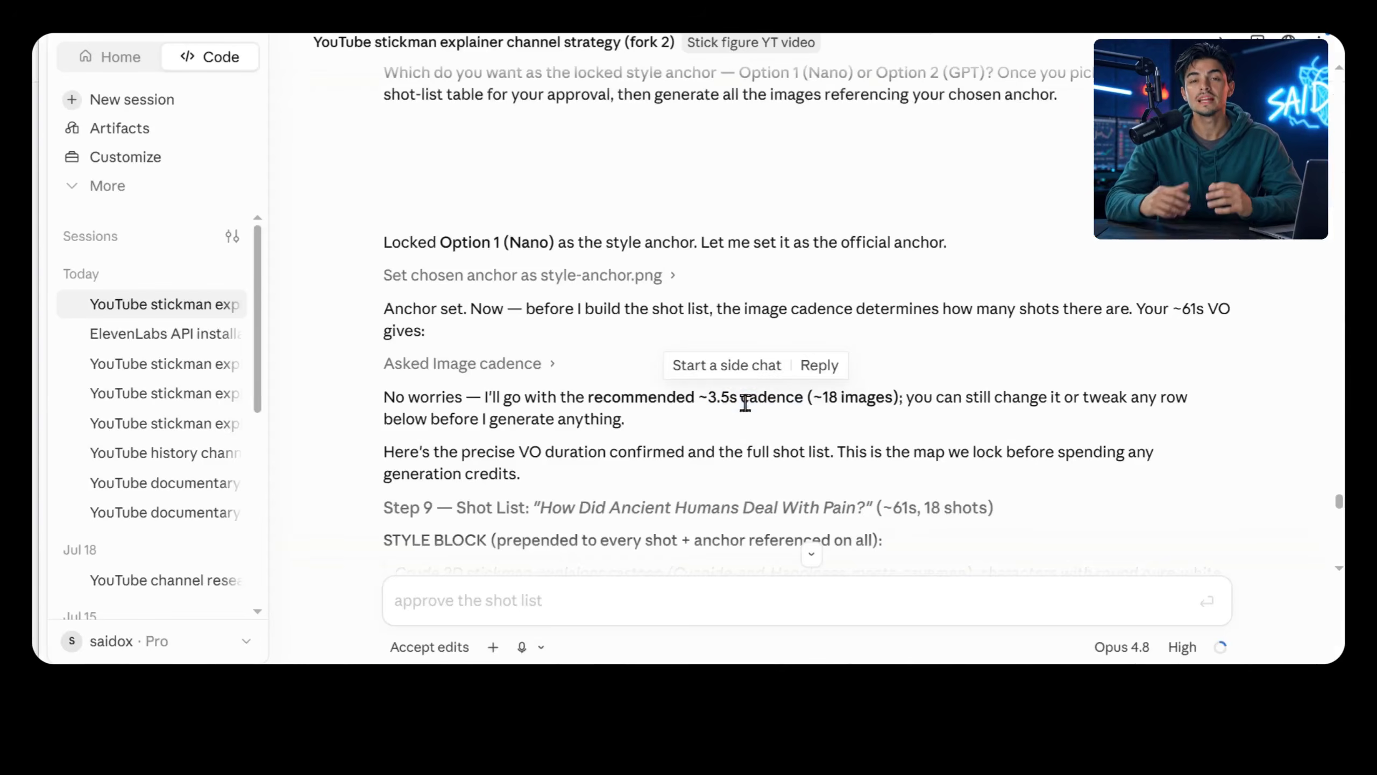
click(497, 602)
text(change the cadence to)
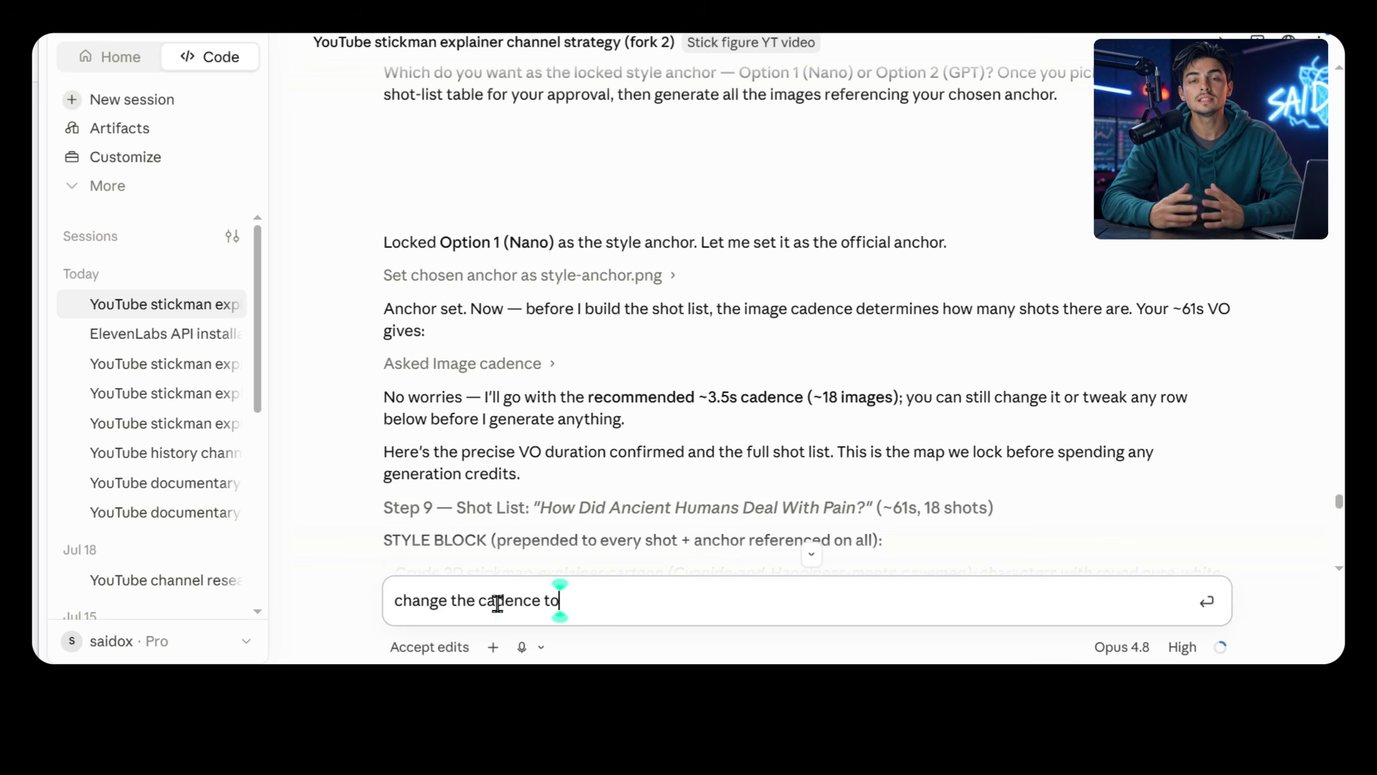
text( 2.5 seconds please)
key(Return)
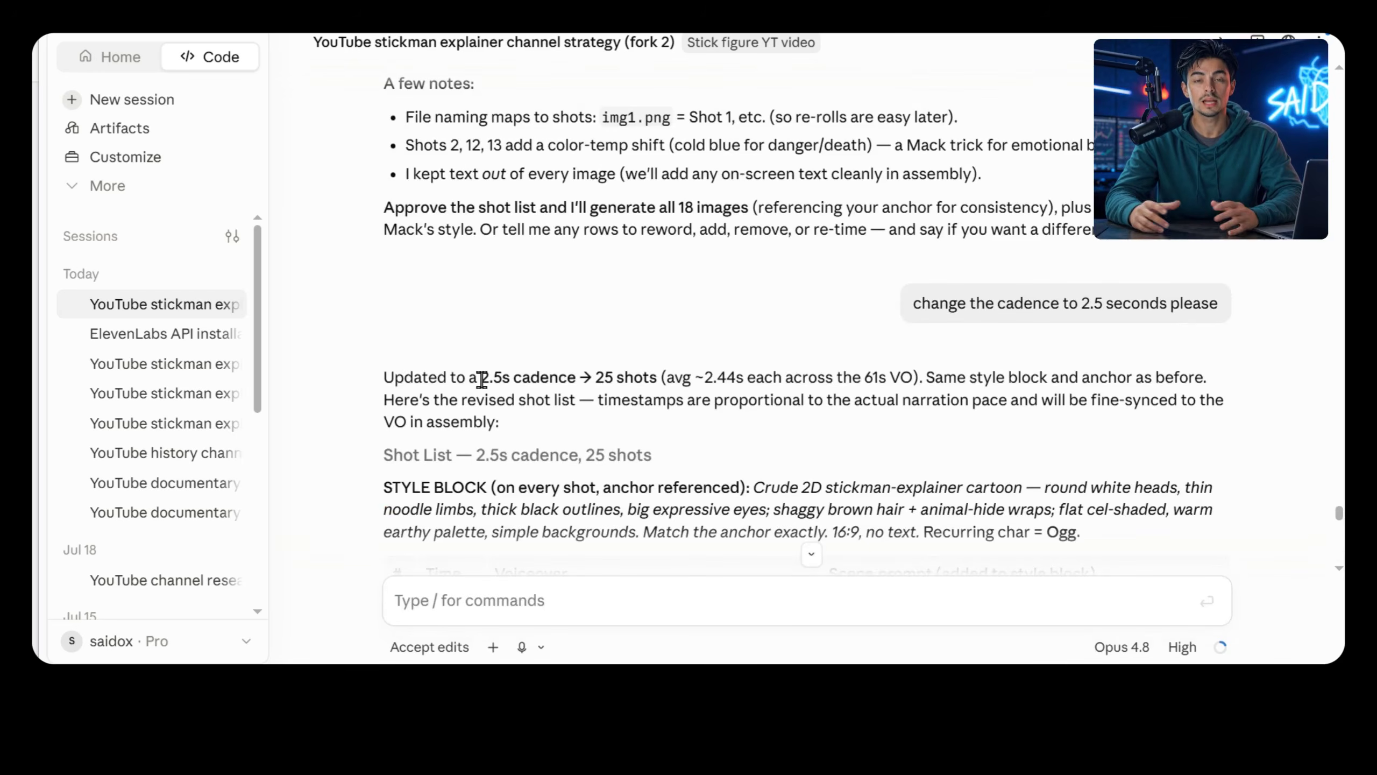
Review the revised shot list, send Claude "approve", and always allow its use of Higgsfield's Explore Models
drag(520, 380, 658, 382)
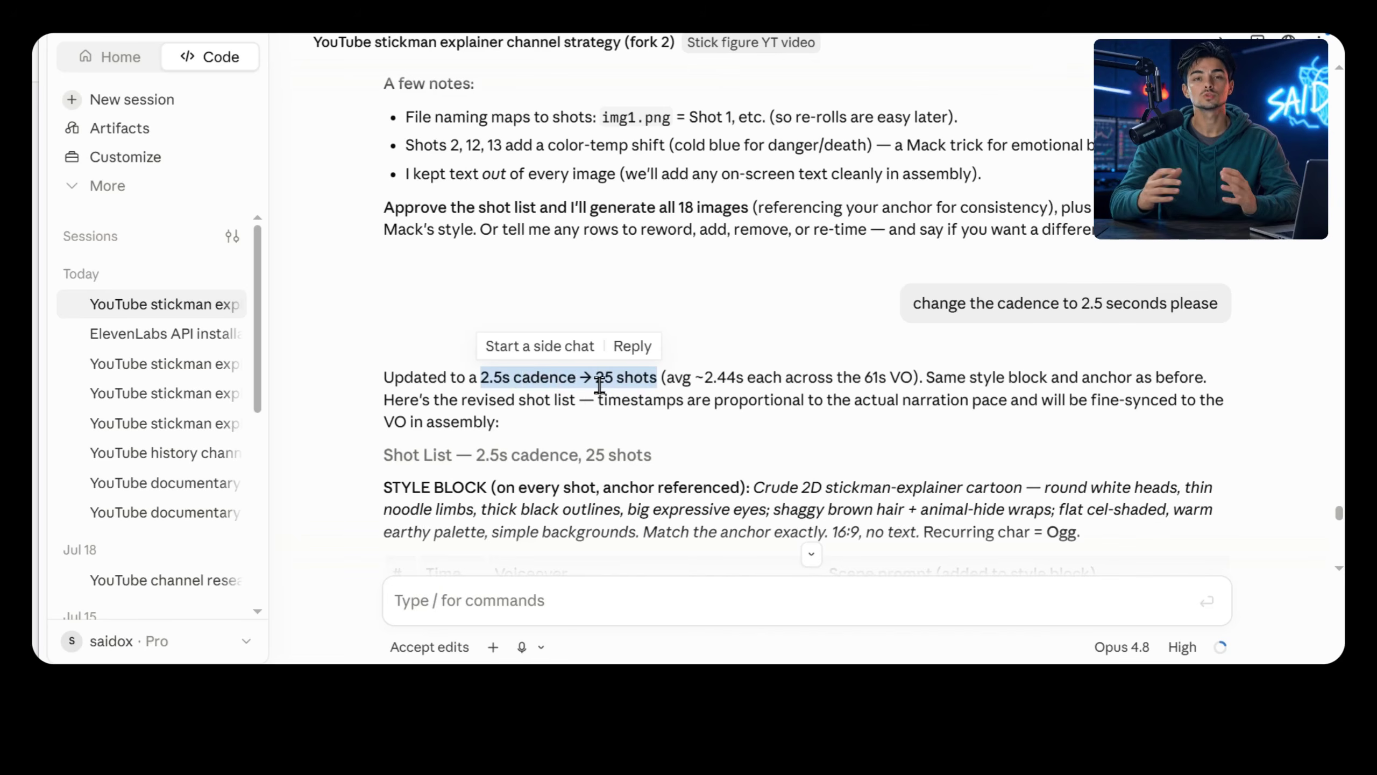
scroll(615, 398, down, 20)
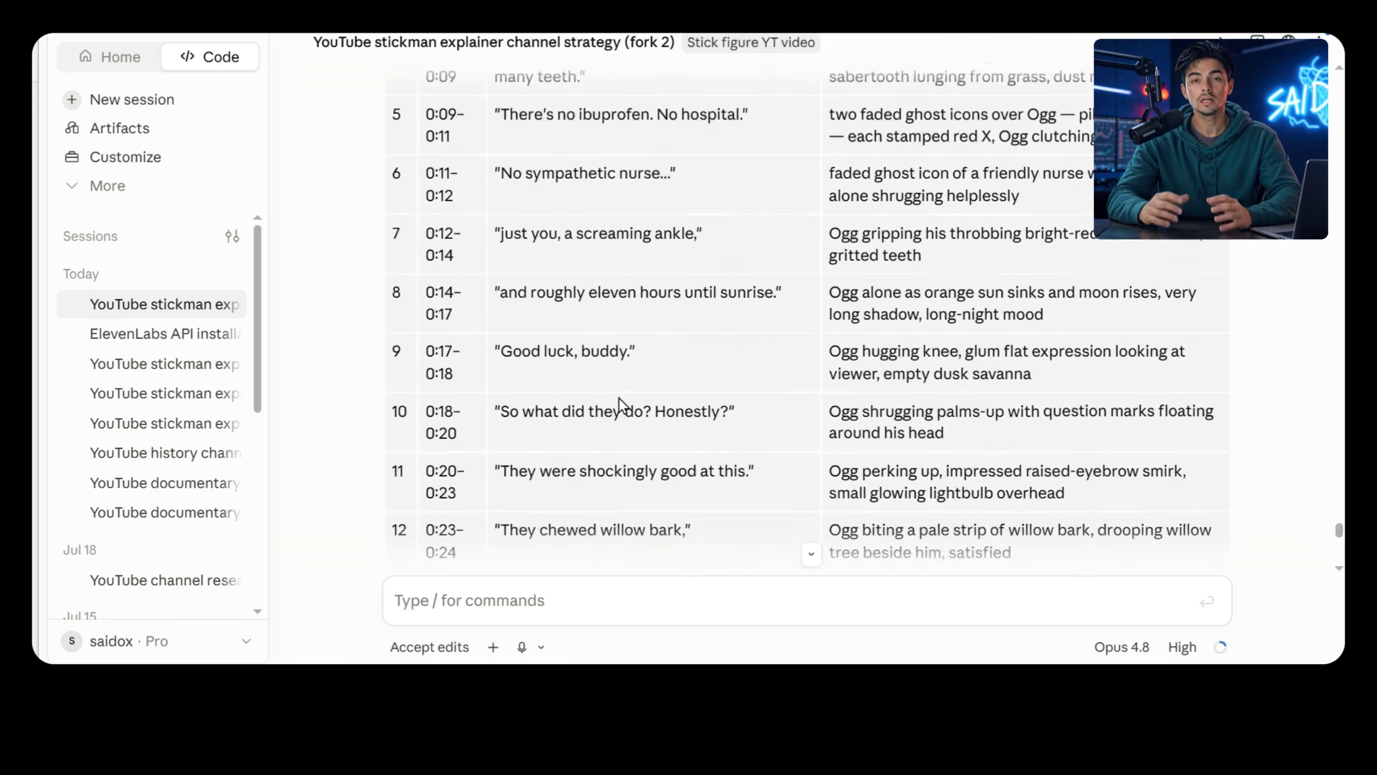
click(469, 607)
text(approve)
key(Return)
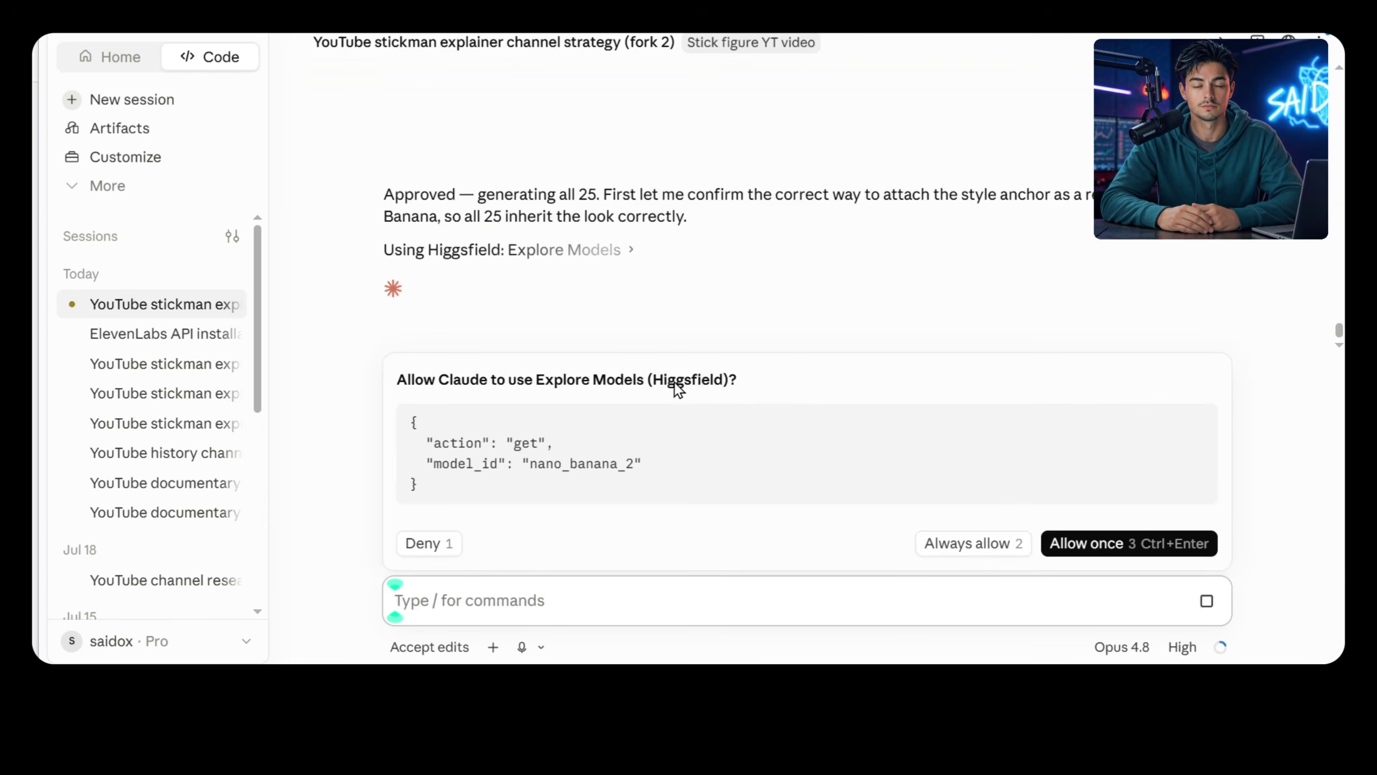
click(951, 545)
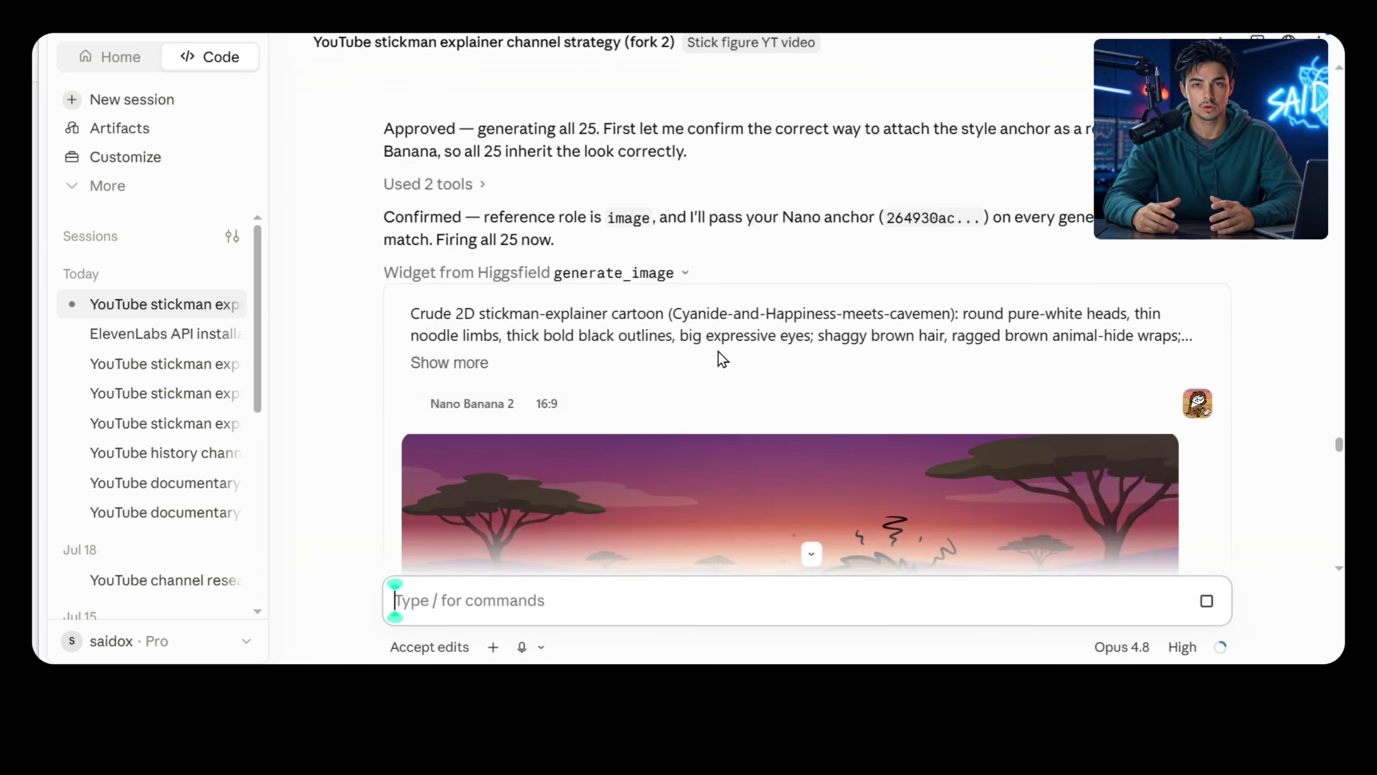
Review the generated scene images in Claude's replies, Higgsfield's image gallery and the project's images folder
scroll(719, 352, down, 5)
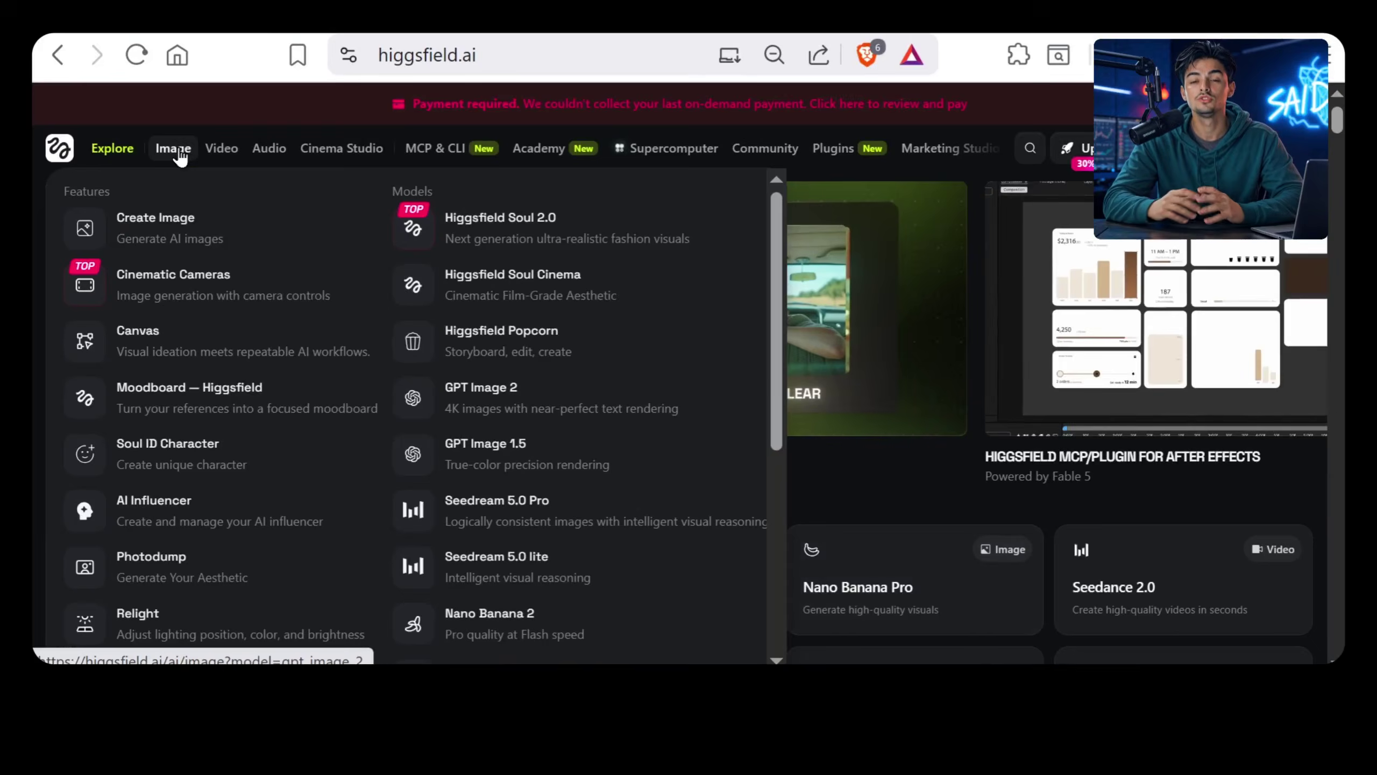
click(165, 153)
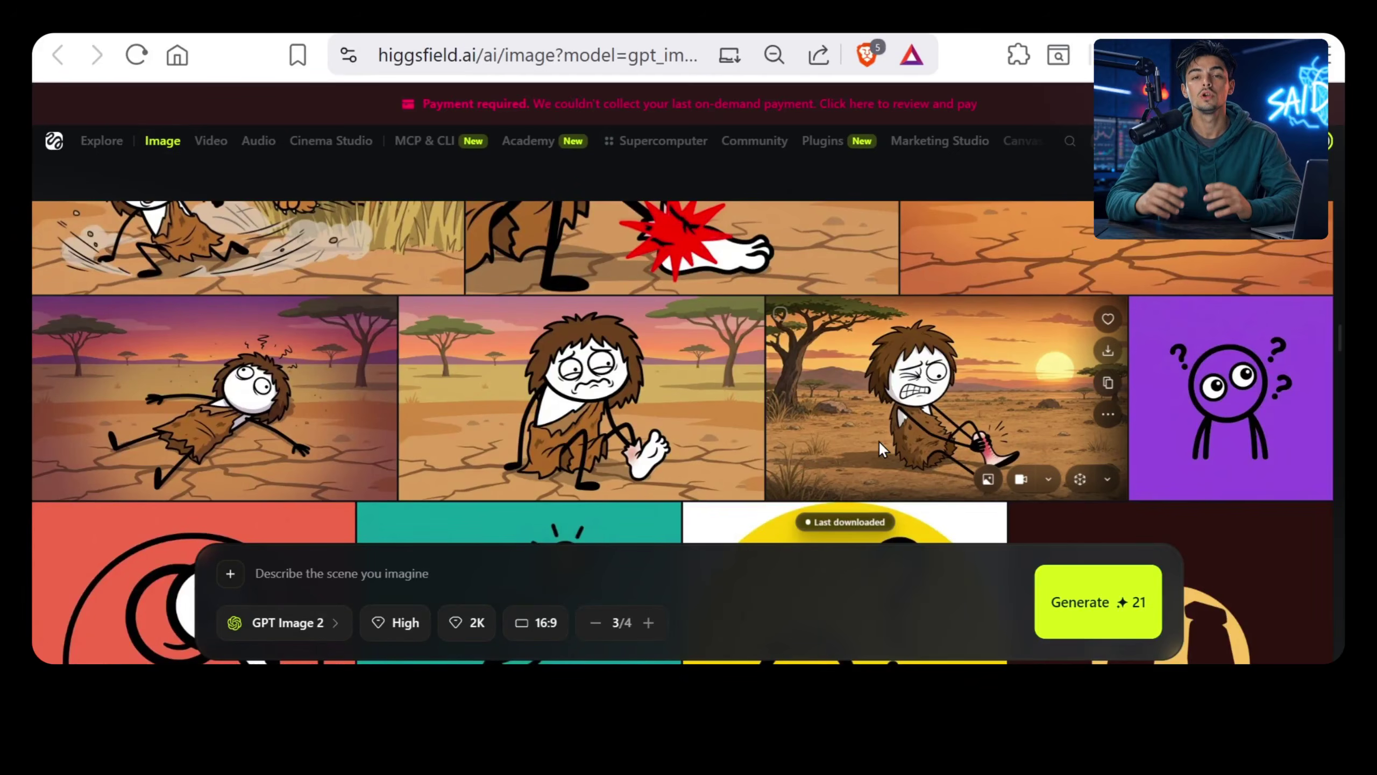
scroll(878, 441, up, 15)
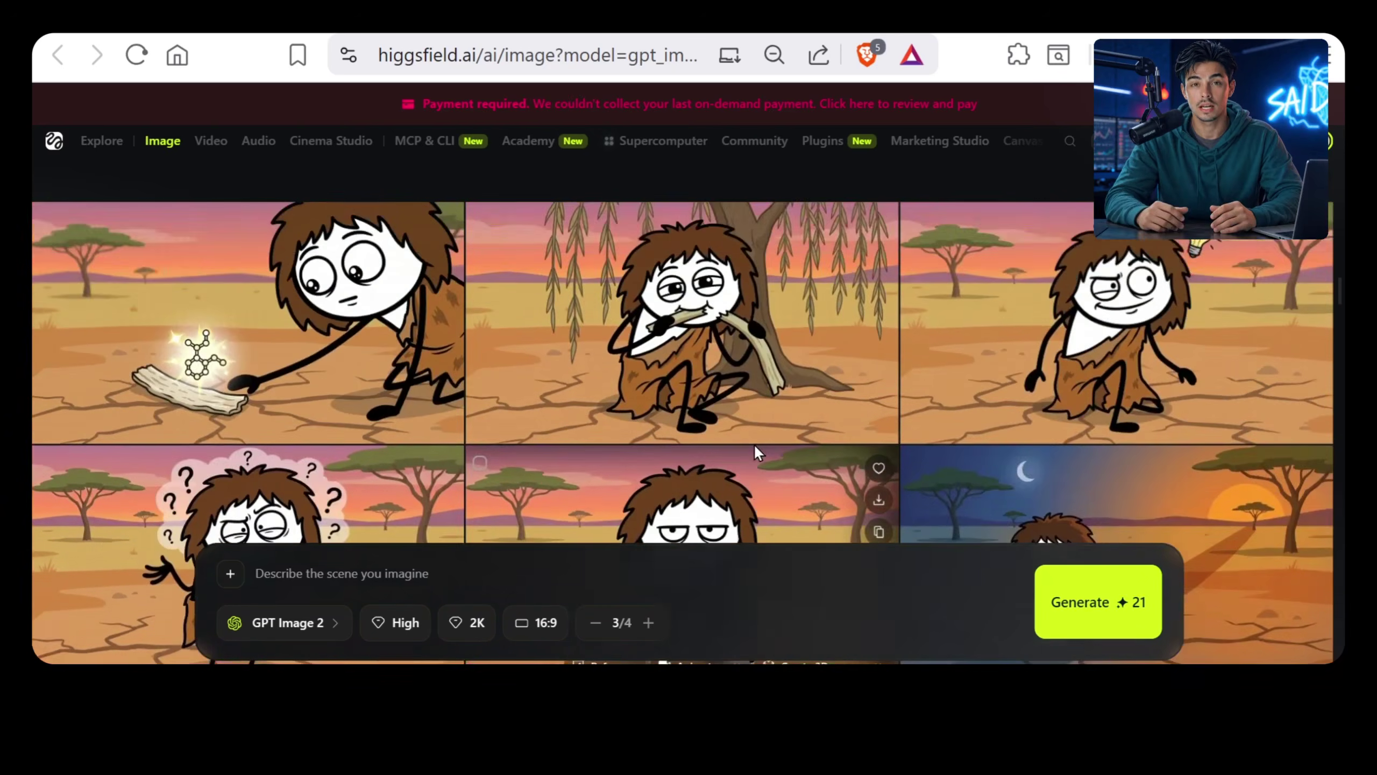
scroll(757, 452, up, 10)
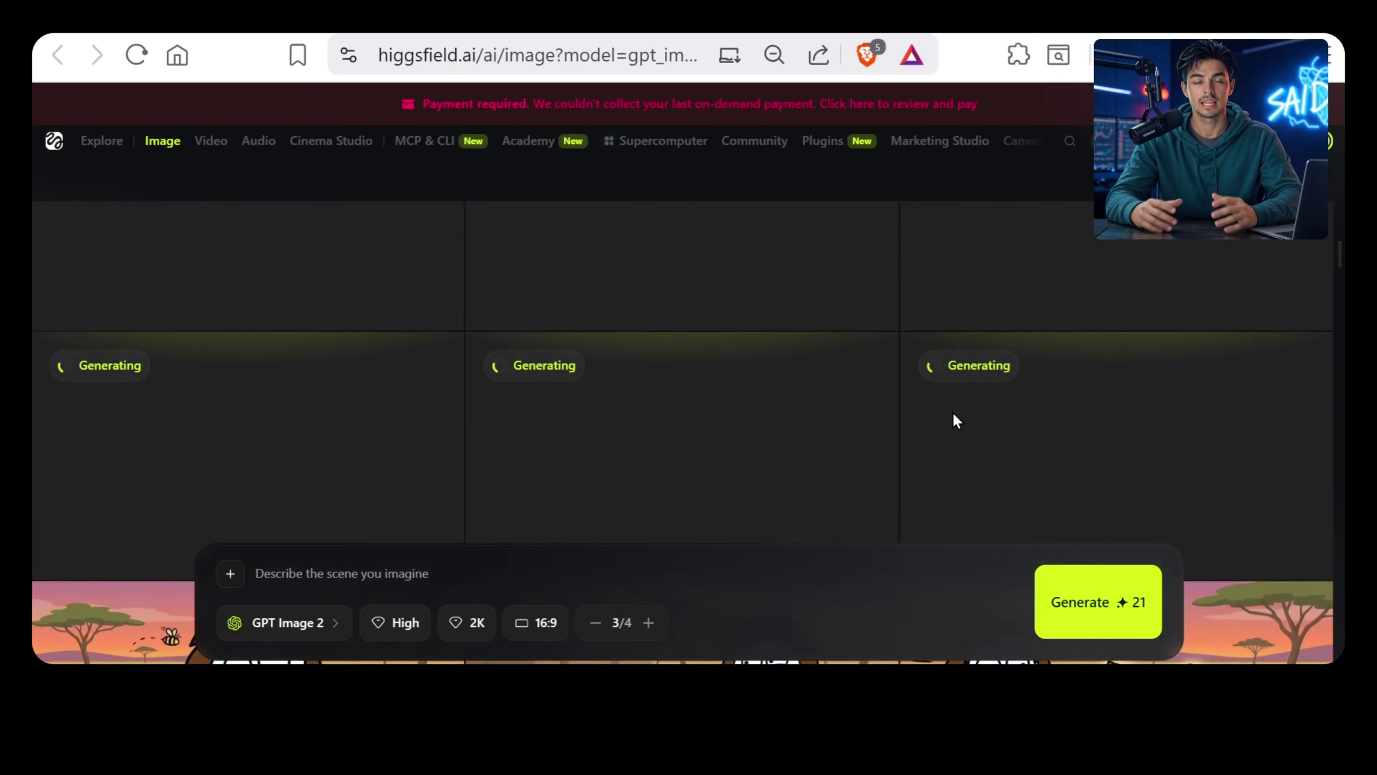
scroll(952, 421, up, 5)
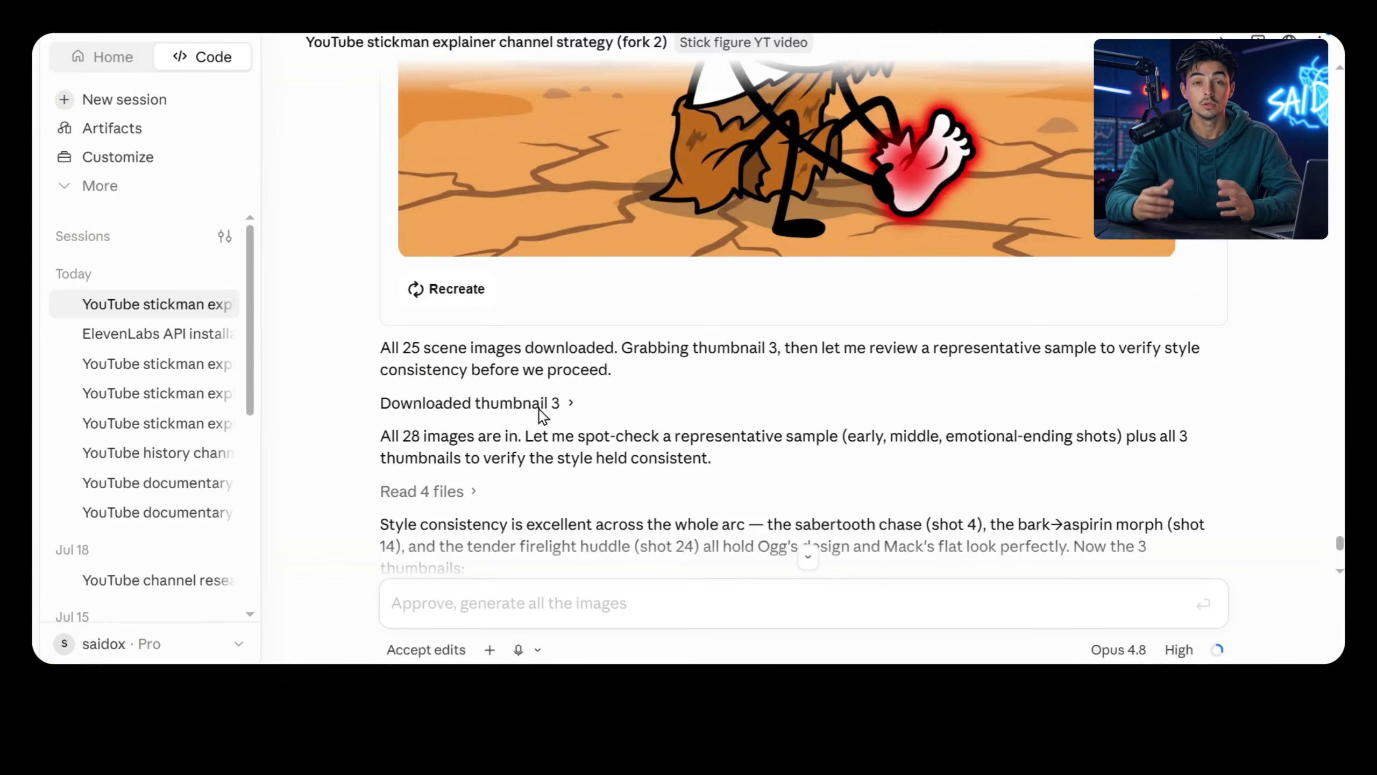
drag(382, 351, 575, 353)
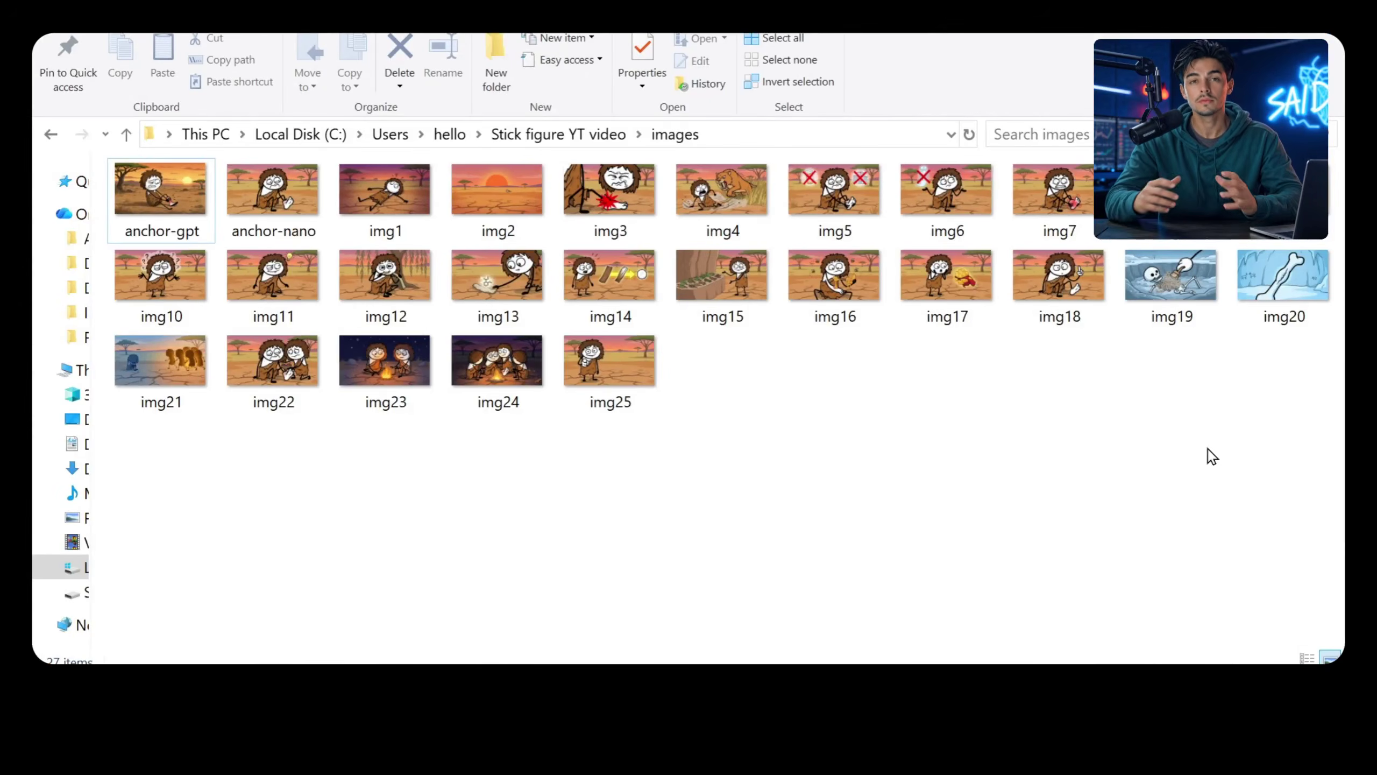
drag(1257, 457, 158, 206)
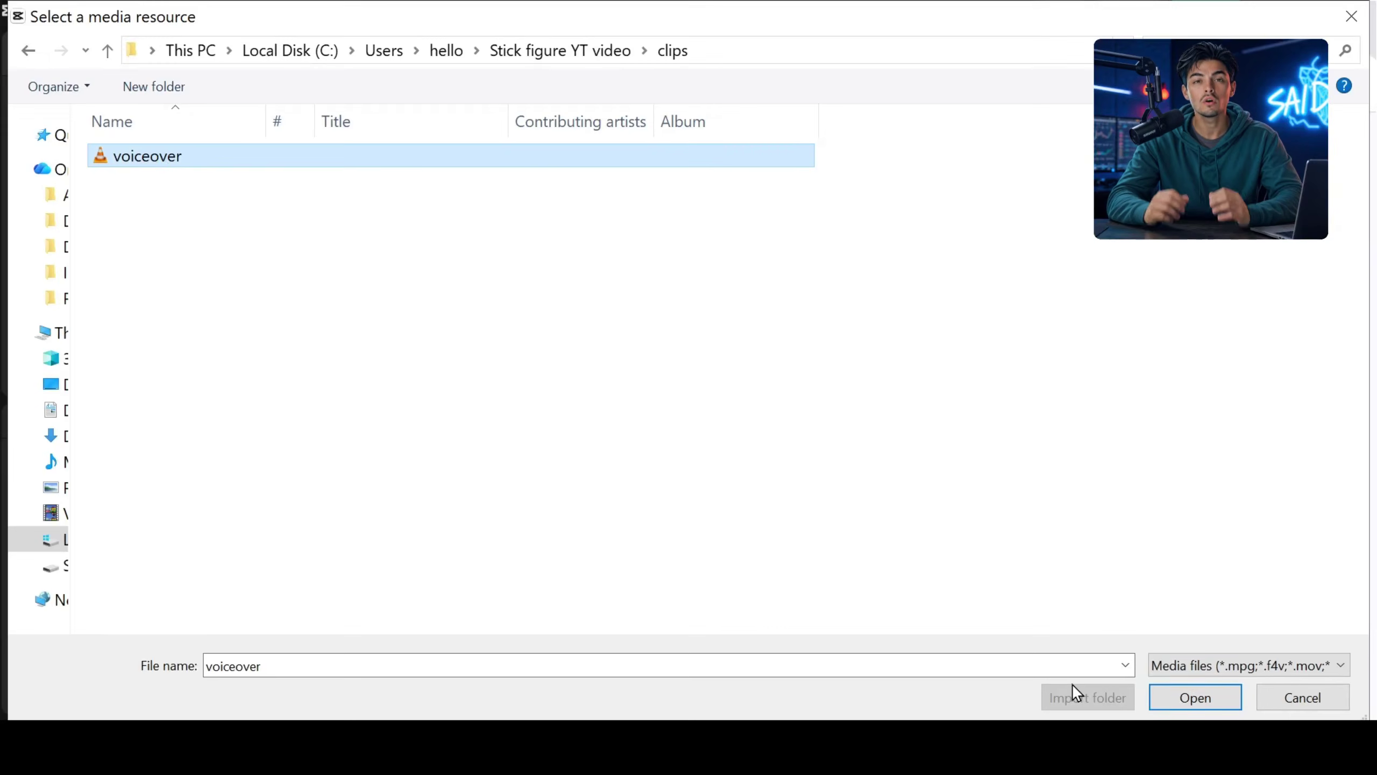
In CapCut, import the voiceover file from the clips folder and place it at the start of the timeline
key(Return)
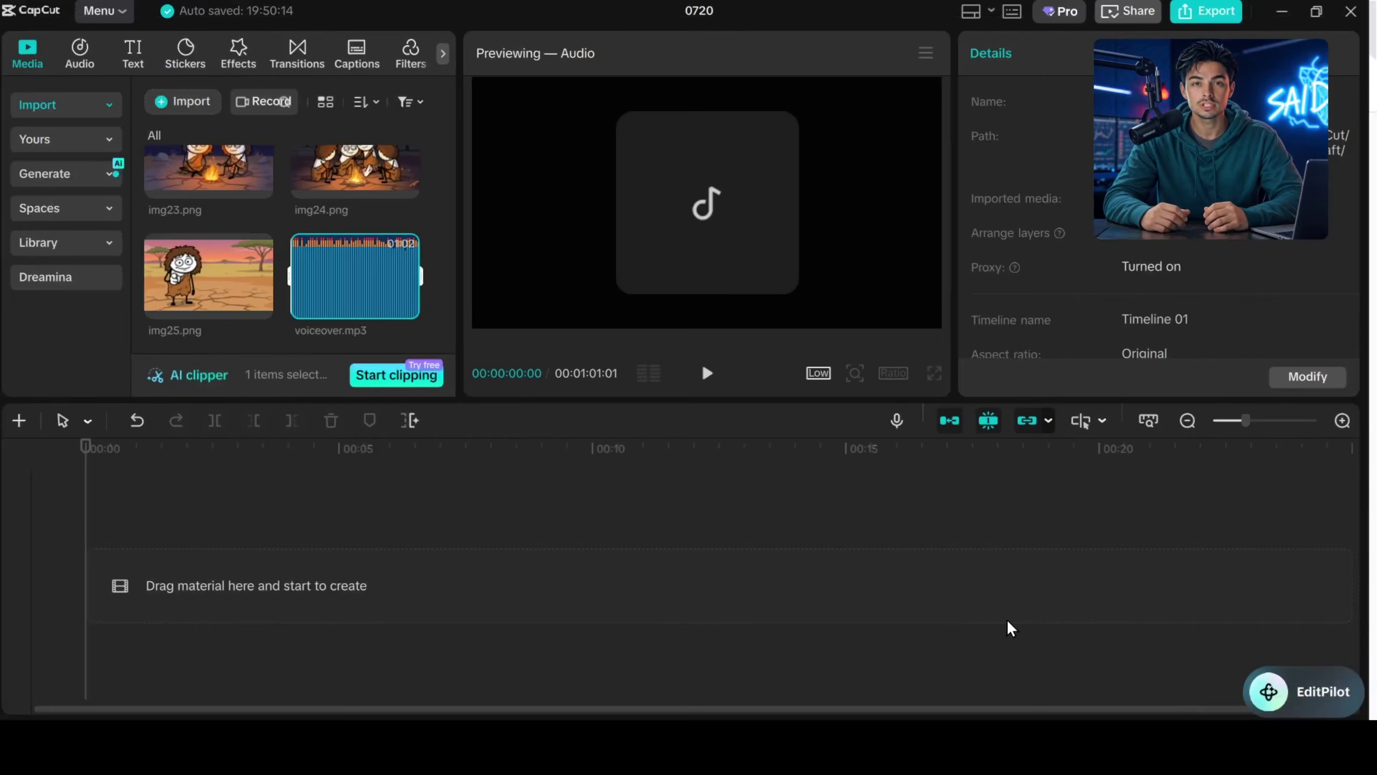
drag(355, 276, 215, 655)
scroll(320, 631, up, 1)
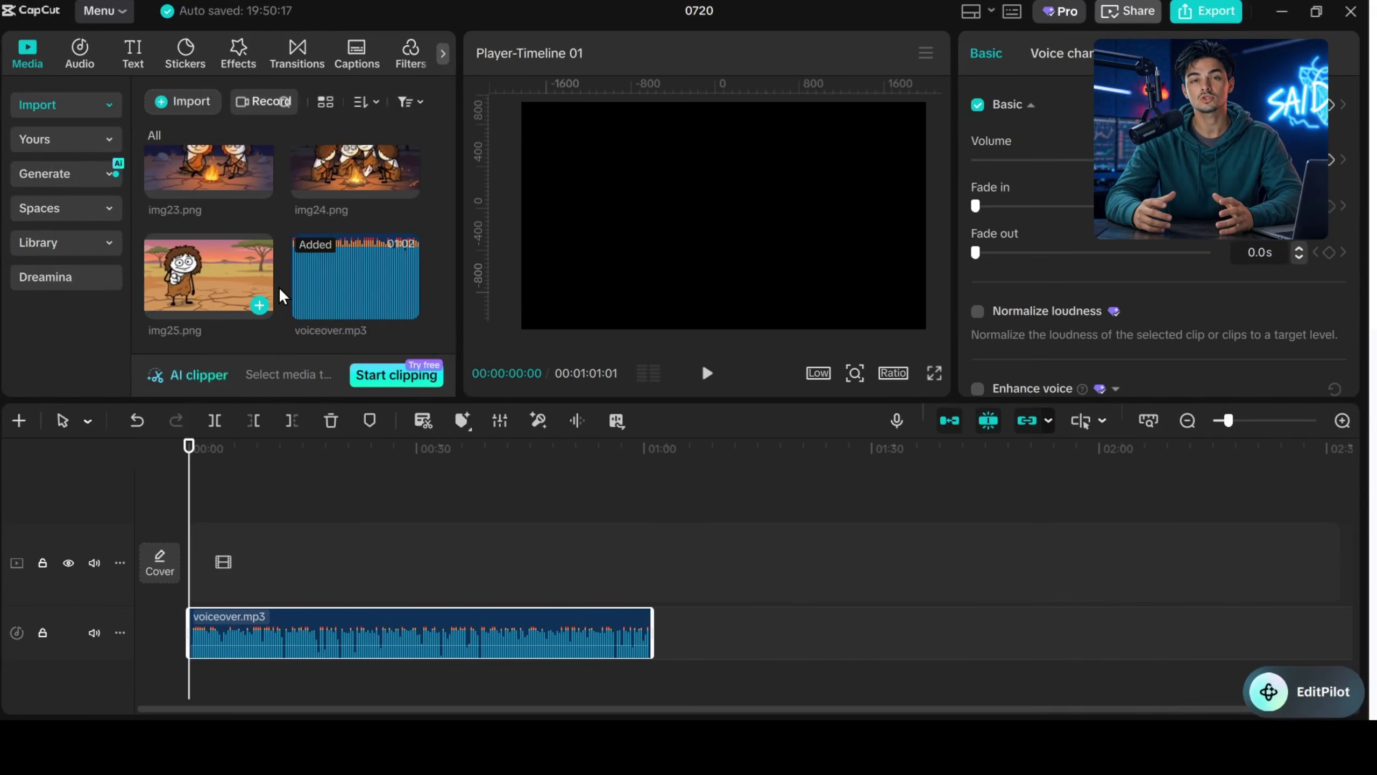
Place img1.png at the start of the video track above the voiceover and select the clip
scroll(281, 299, up, 15)
drag(230, 222, 191, 566)
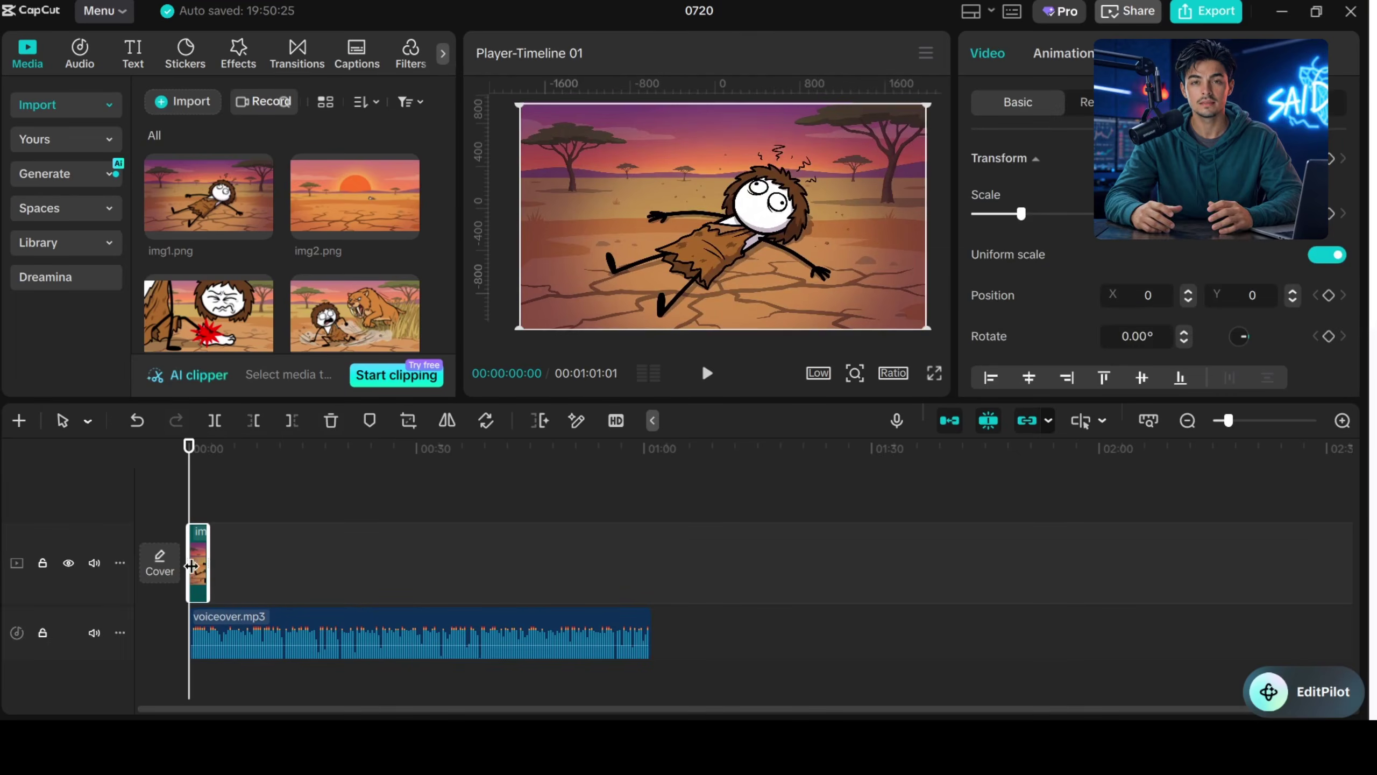
scroll(215, 537, up, 5)
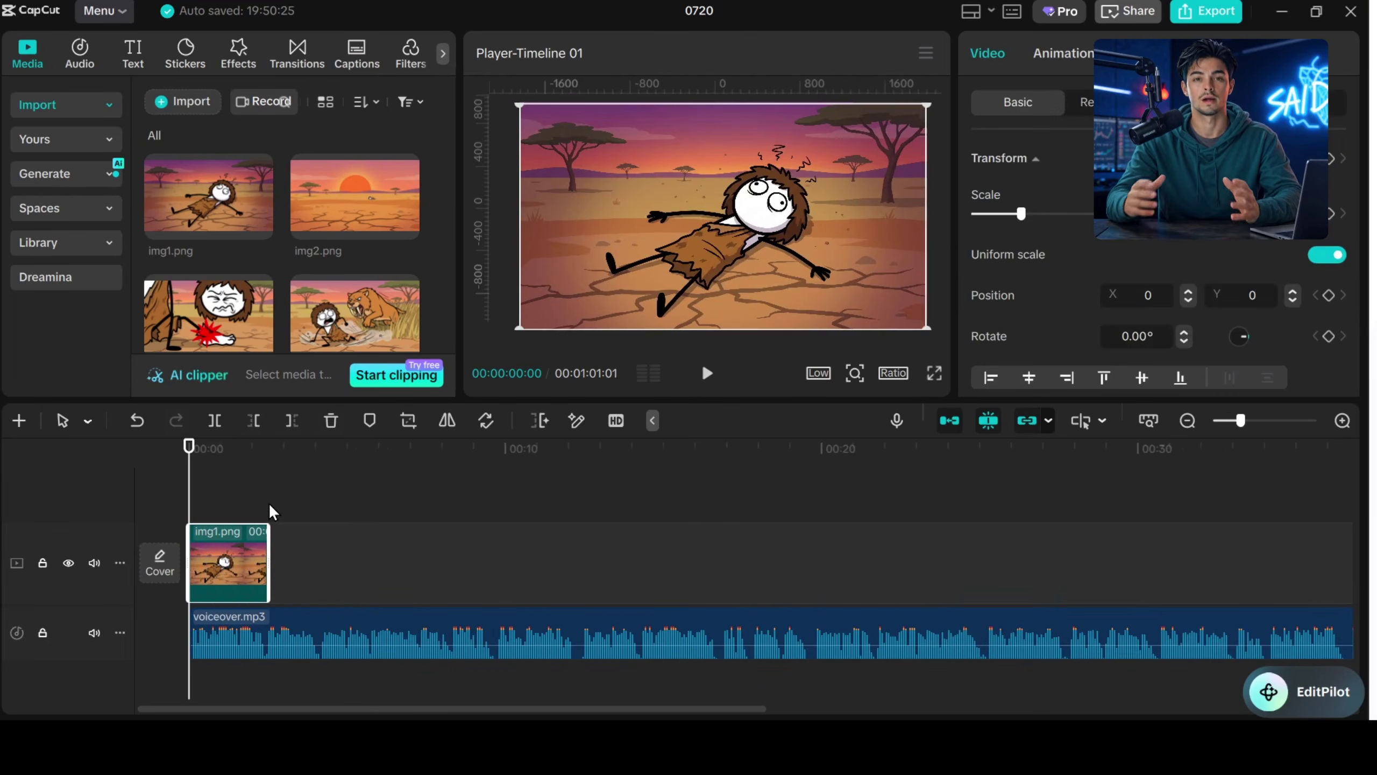
click(234, 510)
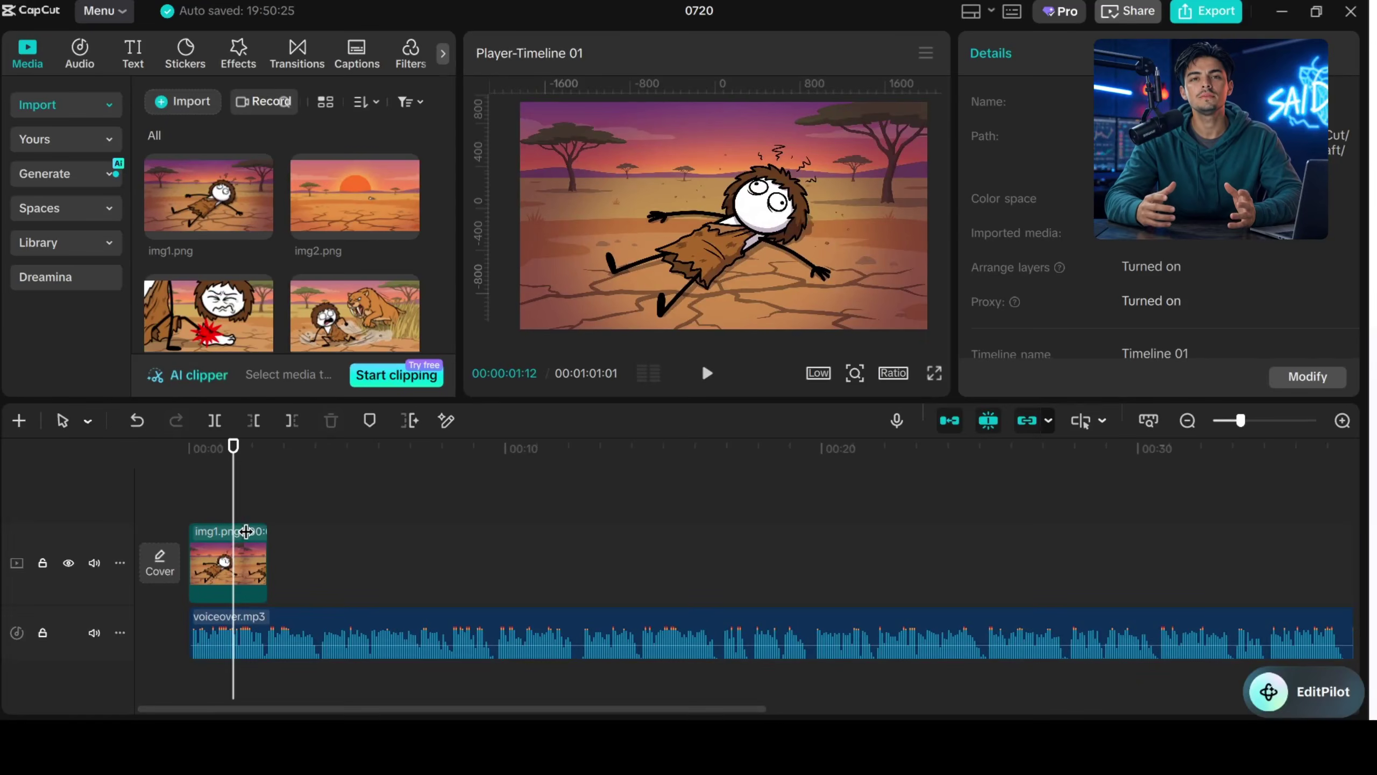
click(253, 566)
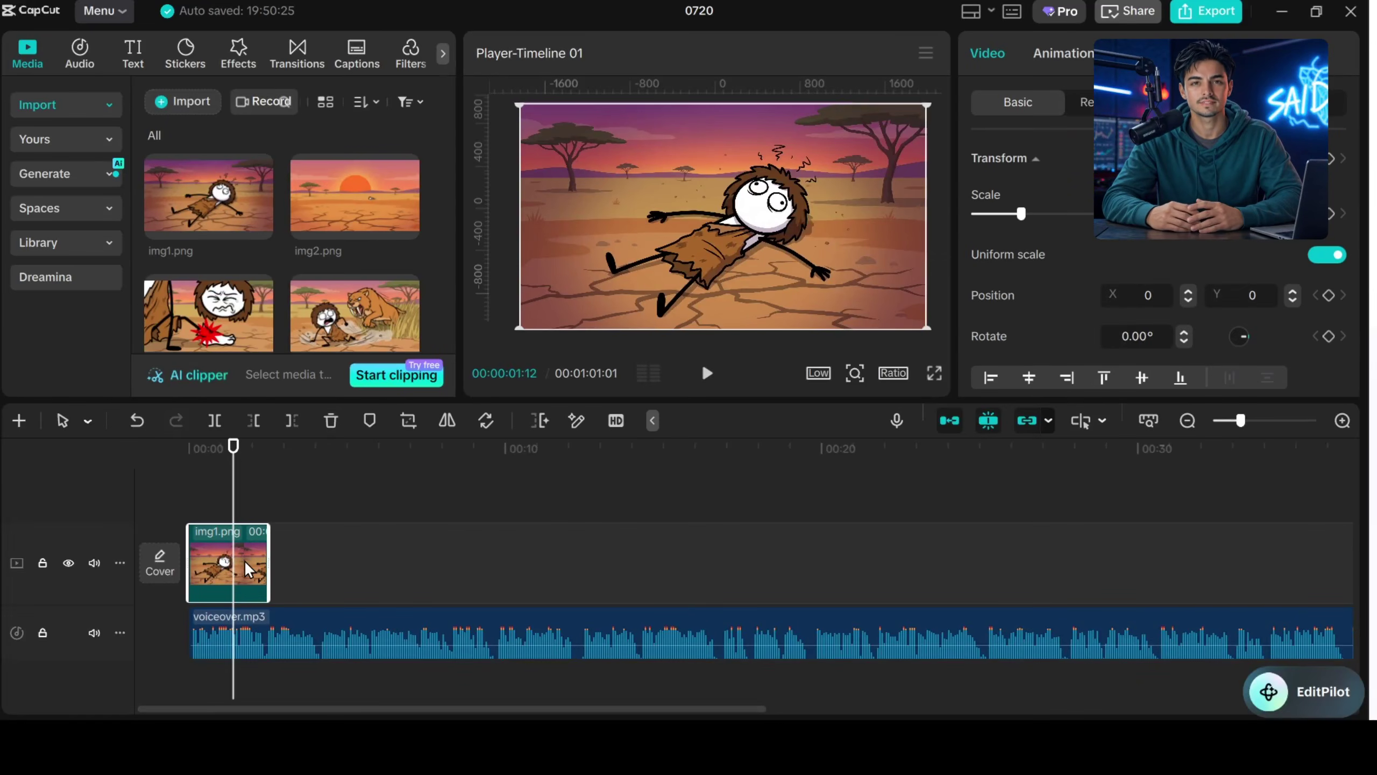
Set the default image duration to 2.5 s in the editing settings and save them
click(117, 23)
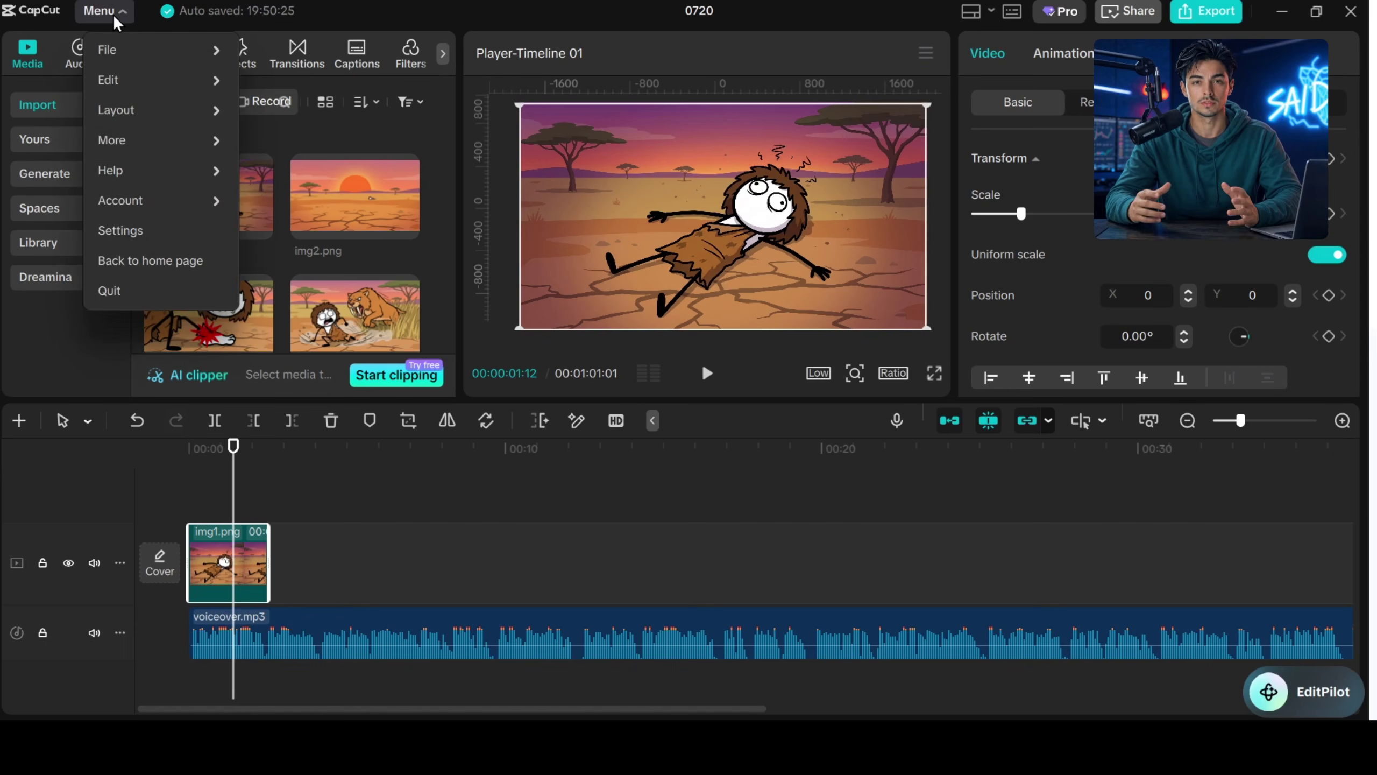
click(122, 232)
click(624, 141)
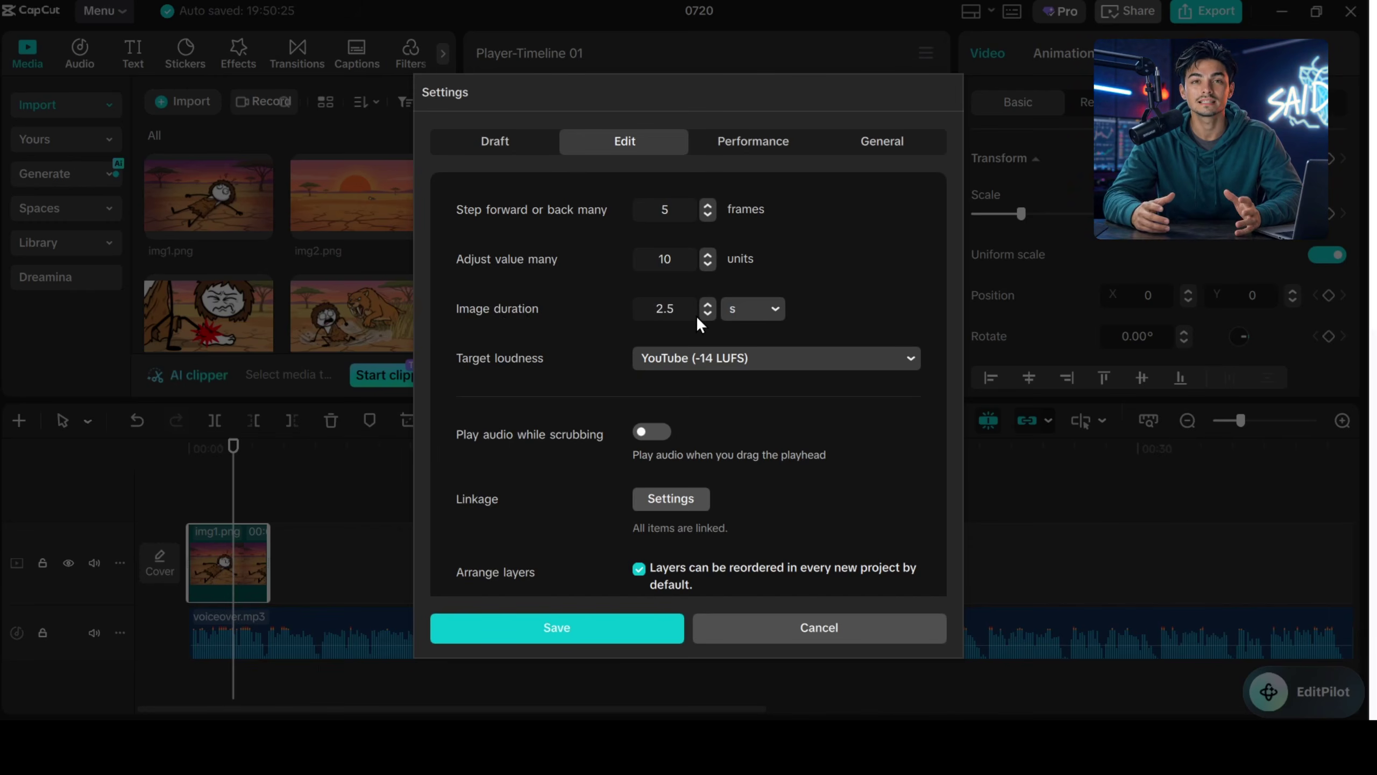
click(612, 630)
Place img1.png on the video track again, check its duration with the playhead, and remove it
drag(220, 266, 202, 562)
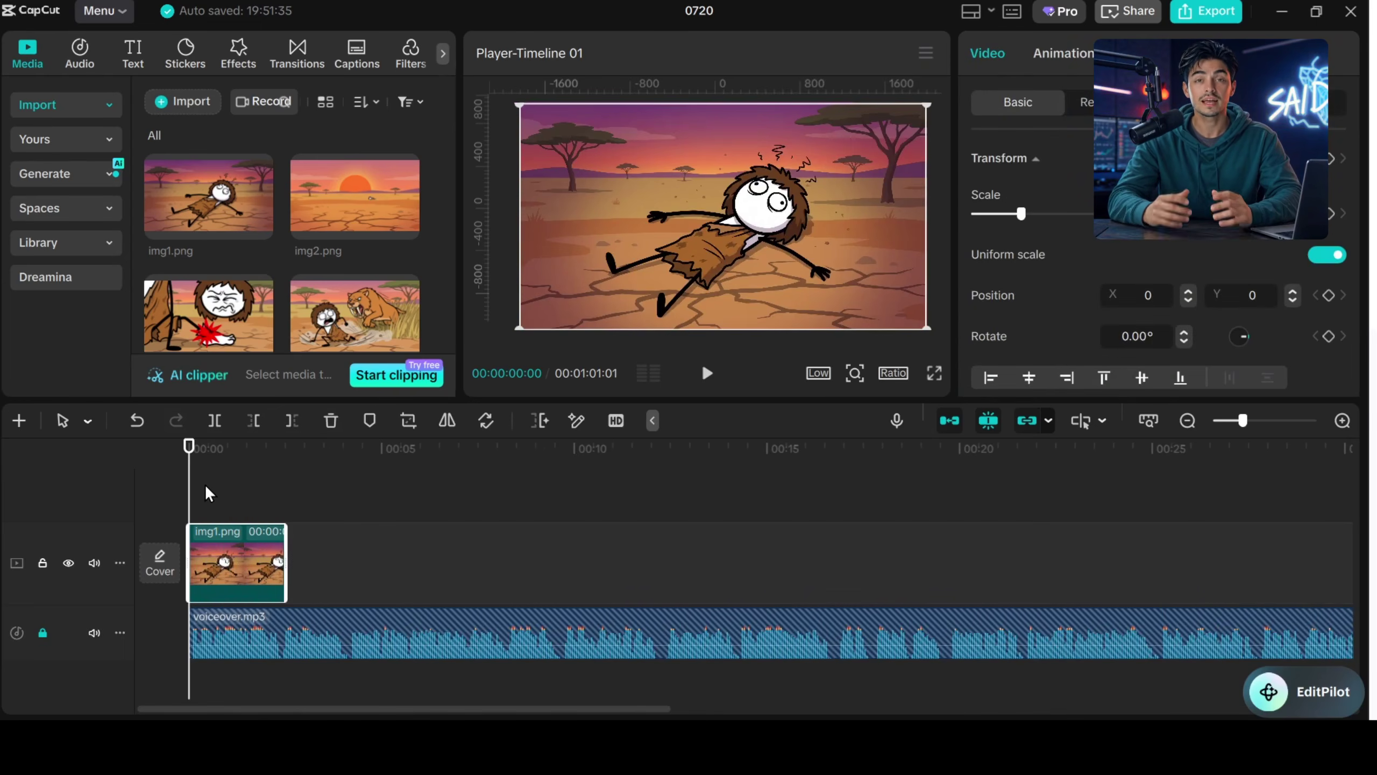
drag(211, 494, 289, 512)
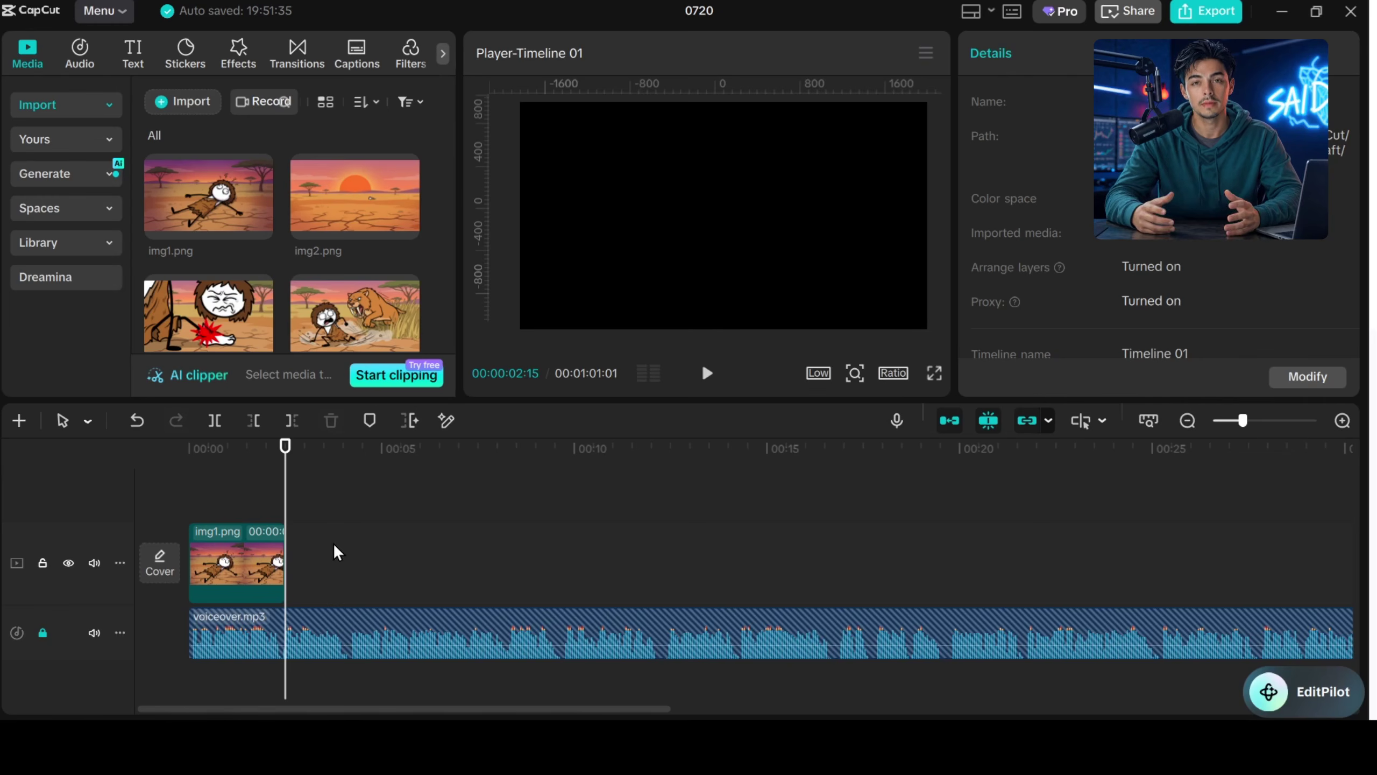
drag(336, 343, 252, 564)
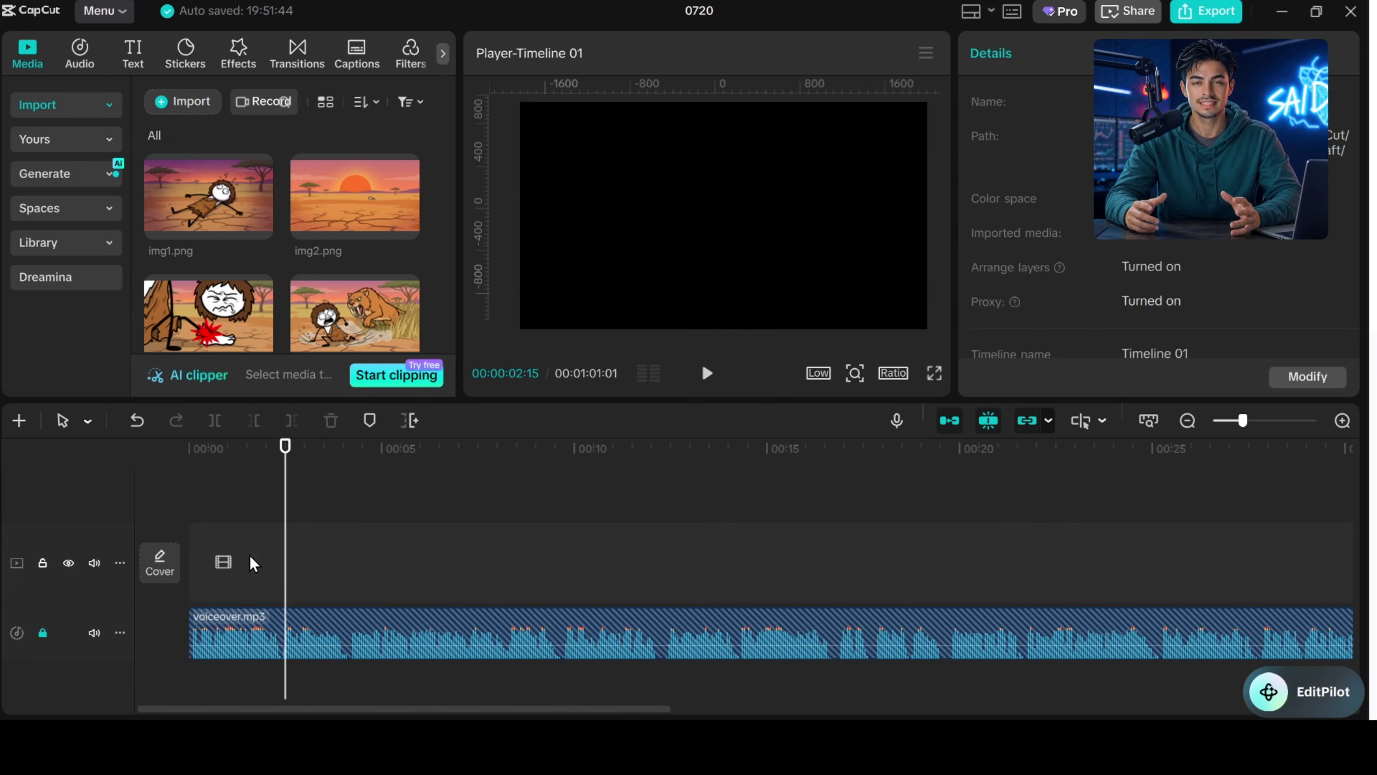
Place img1.png to img25.png in order on the video track and shorten all clips evenly to fit within the voiceover
scroll(398, 171, down, 15)
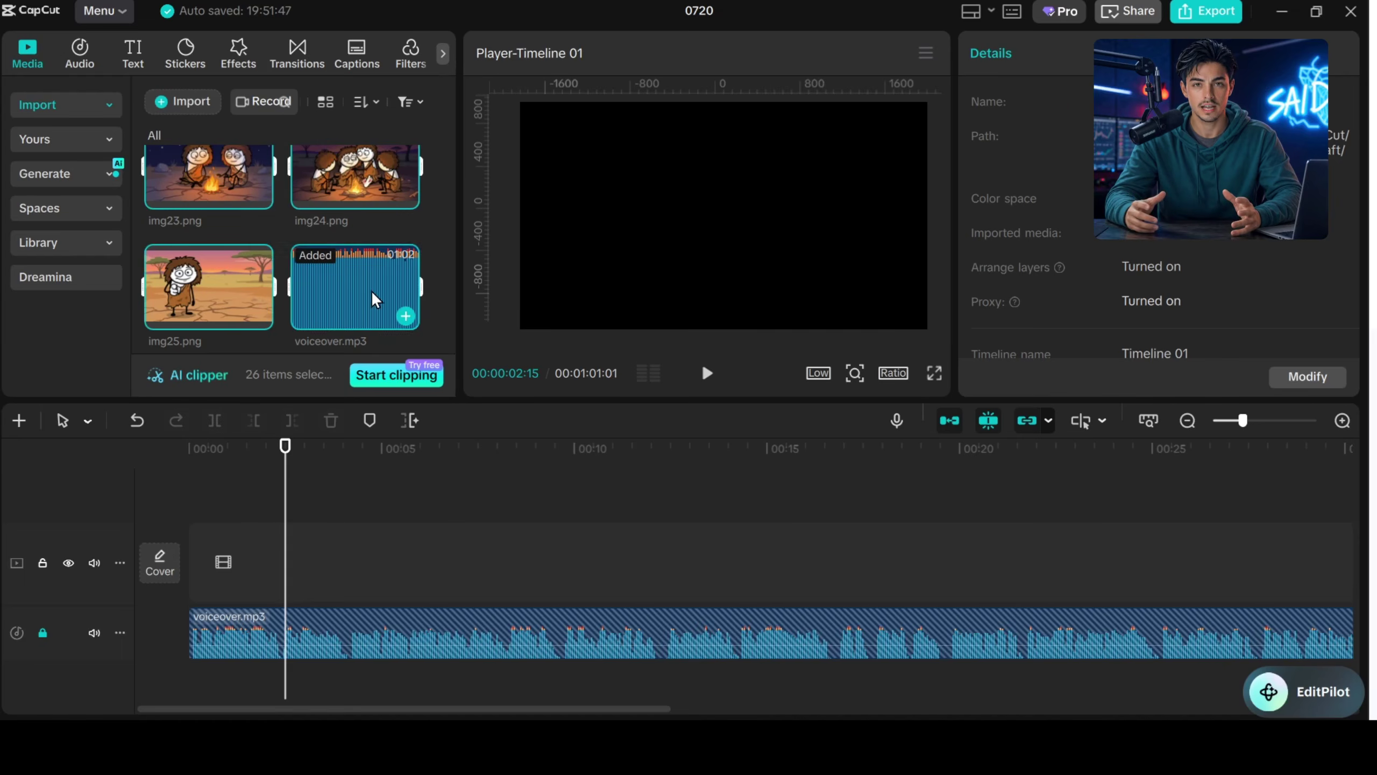
drag(374, 304, 252, 580)
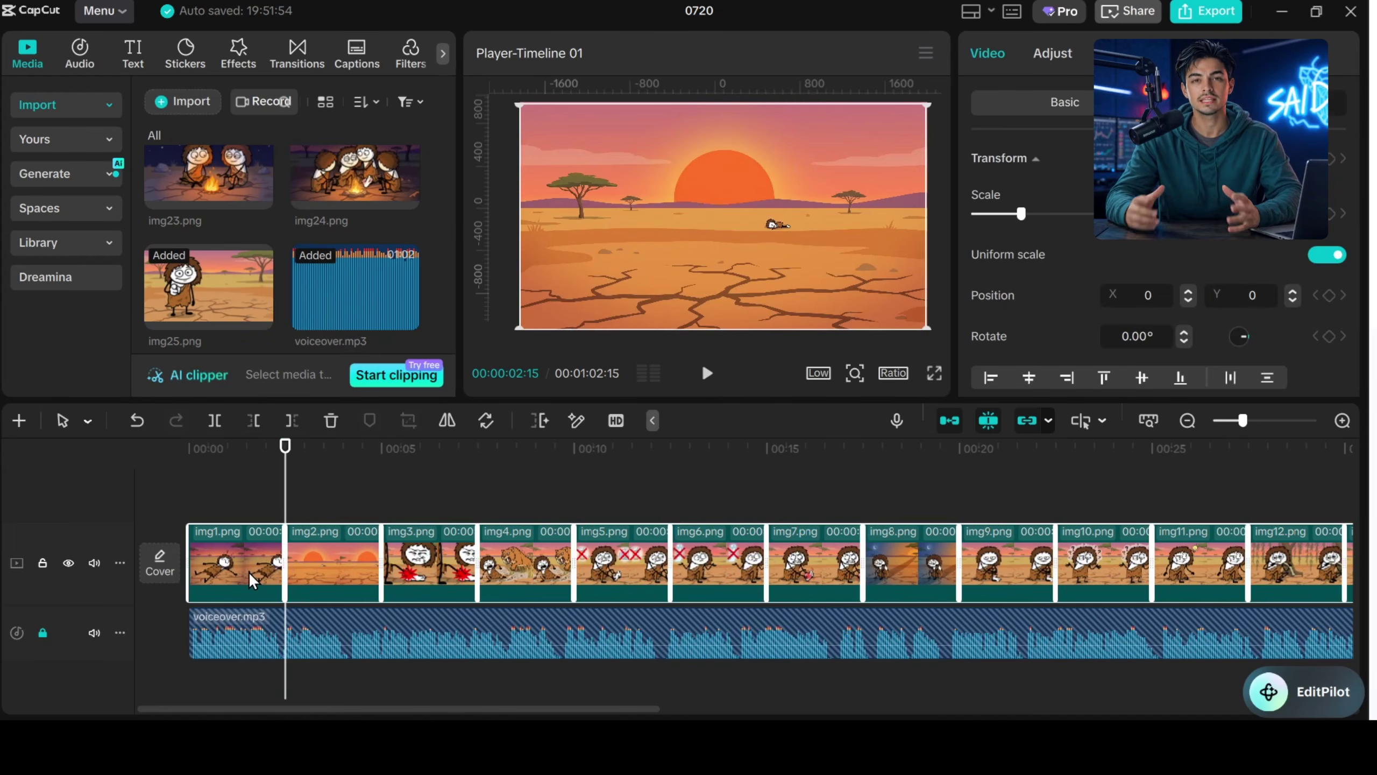
drag(1100, 573, 1104, 564)
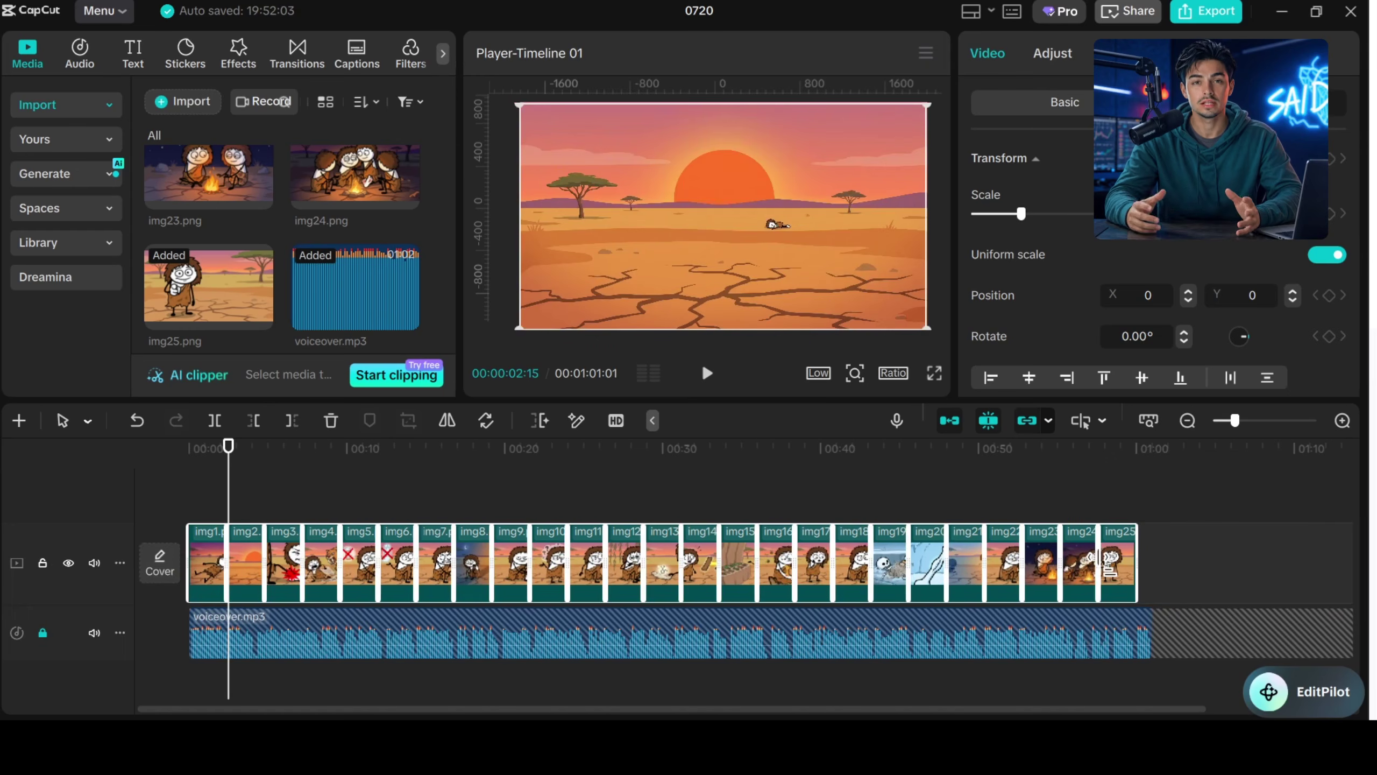
Extend the final img25.png clip to the end of the voiceover
click(1115, 513)
scroll(1067, 542, up, 3)
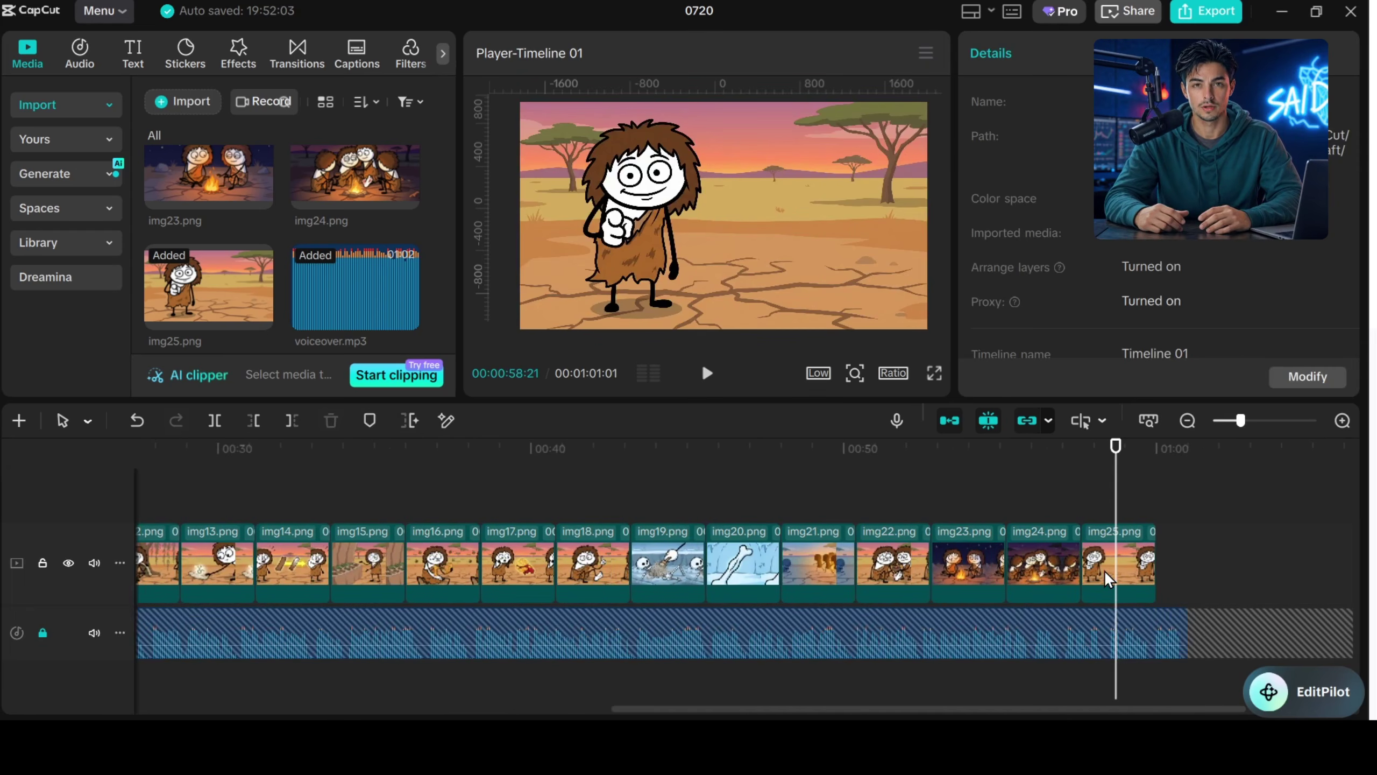
click(1106, 579)
drag(1157, 564, 1190, 559)
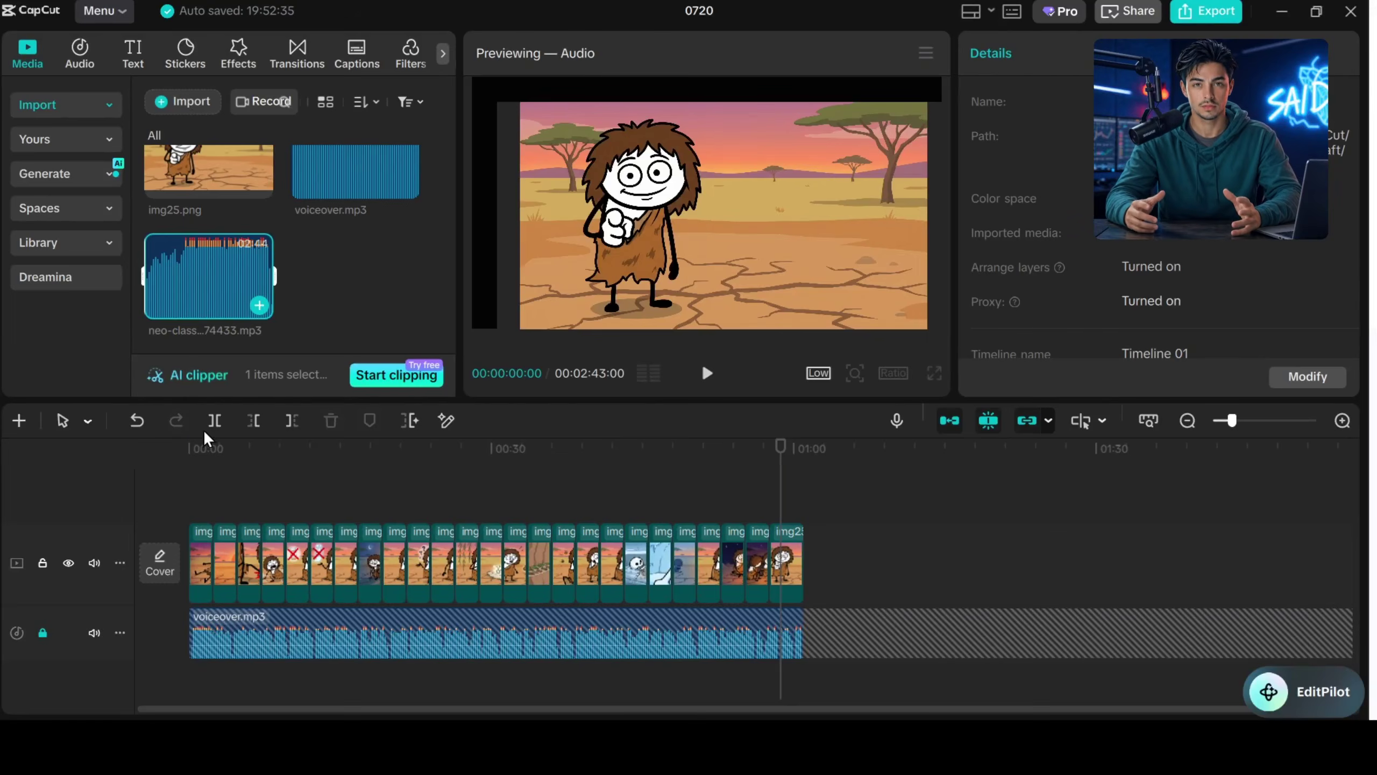
Add the neo-classical instrumental music below the voiceover from the start and trim it at 00:01:01:01, where the video ends
click(188, 679)
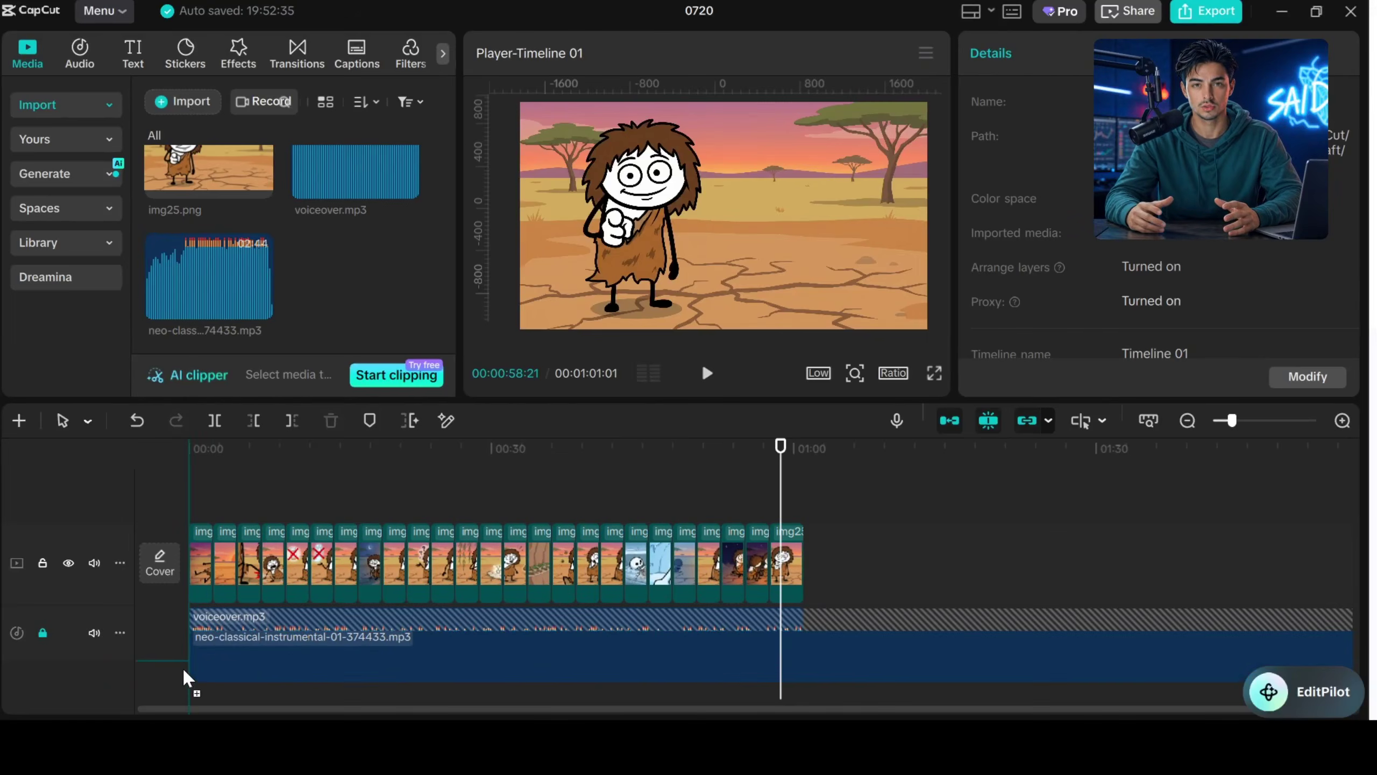
drag(187, 679, 191, 680)
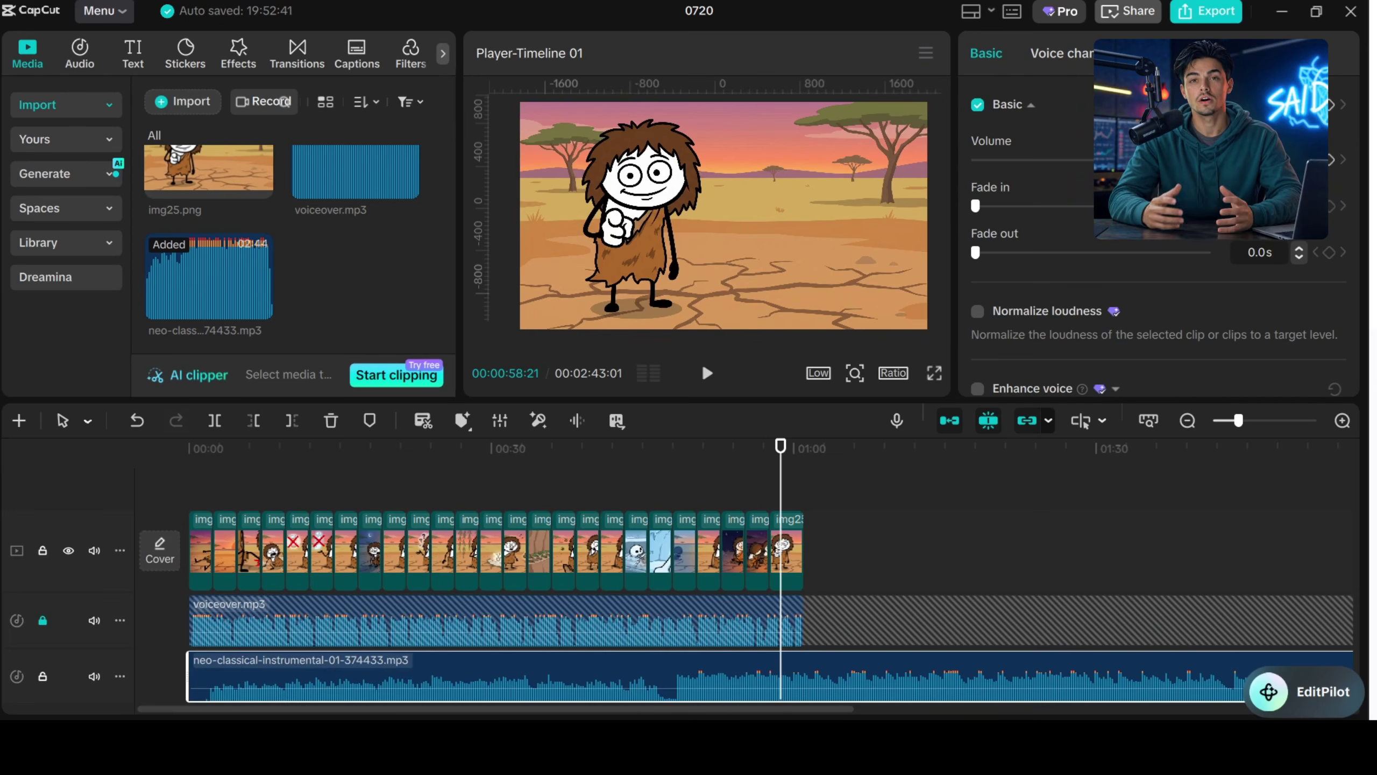
click(806, 502)
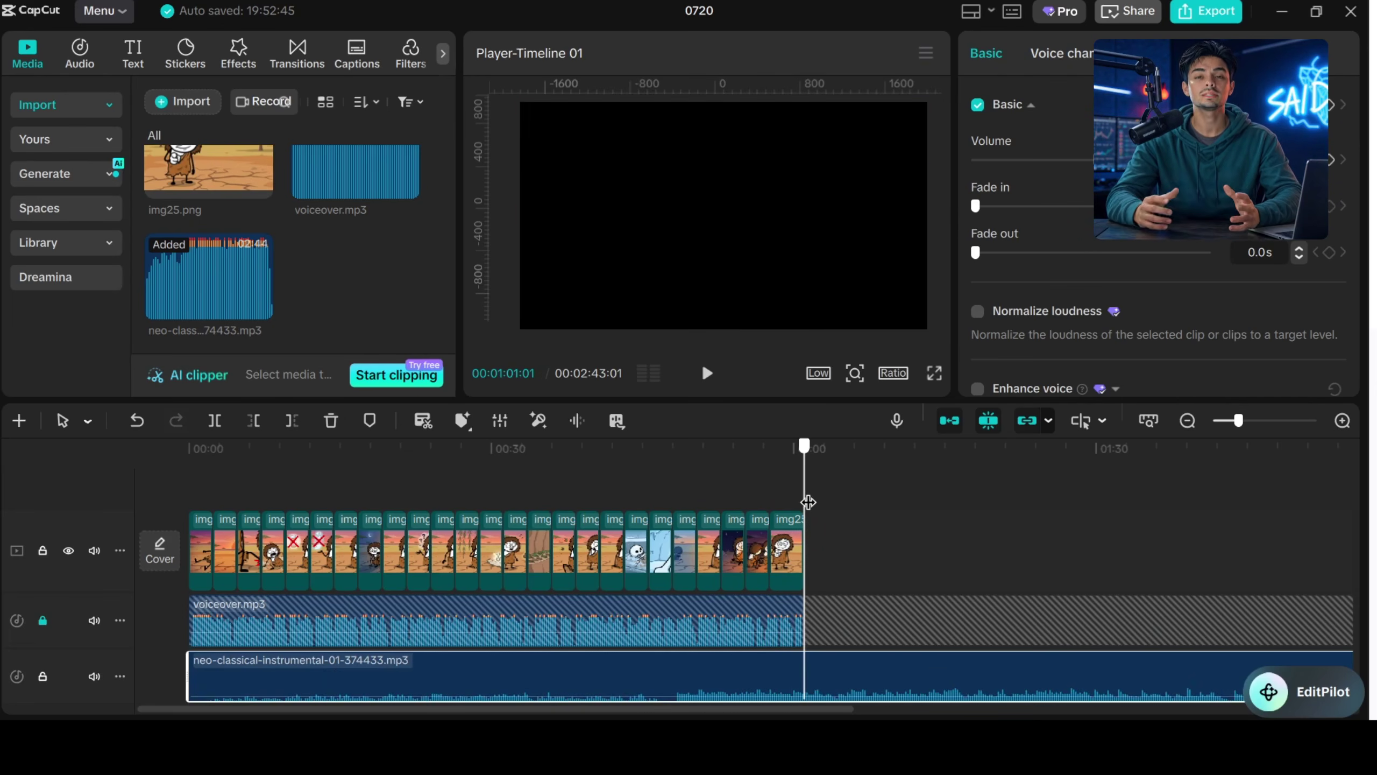
click(293, 423)
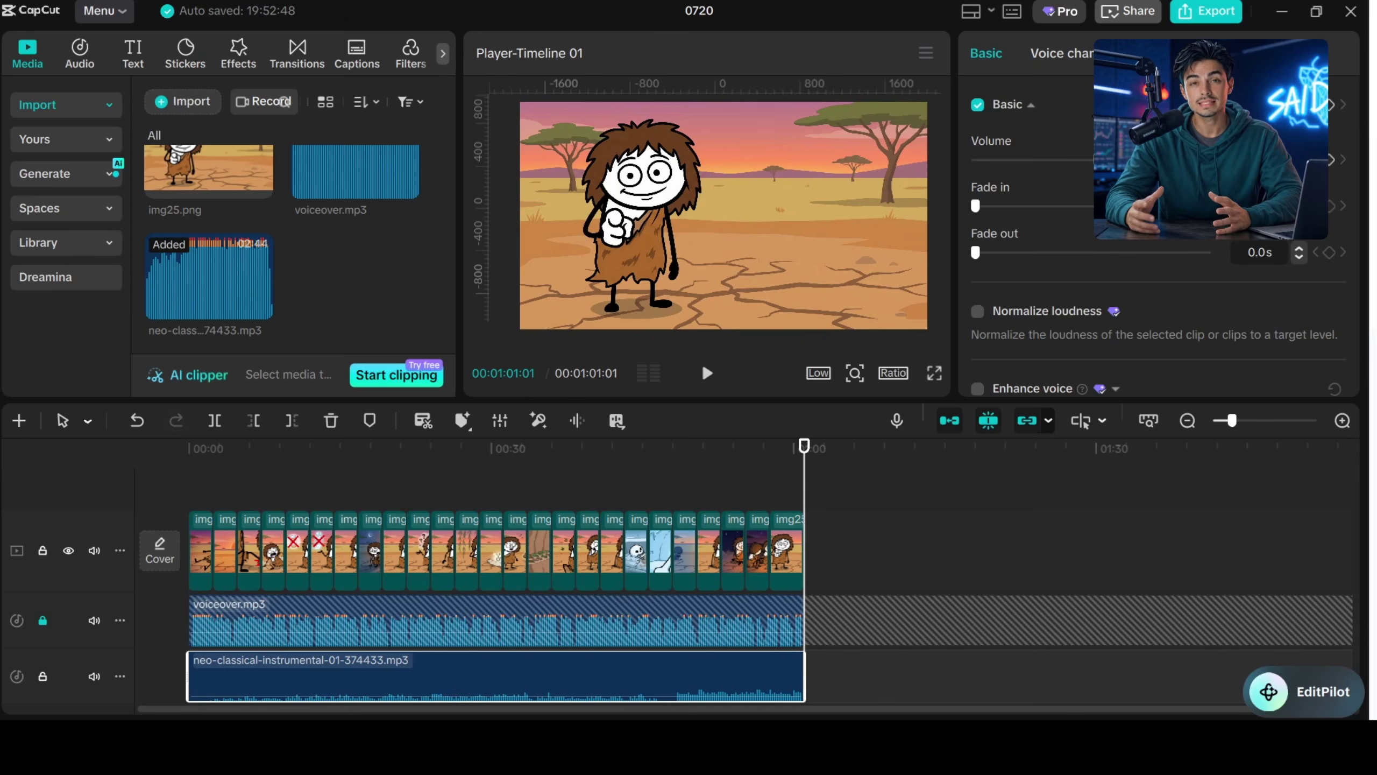